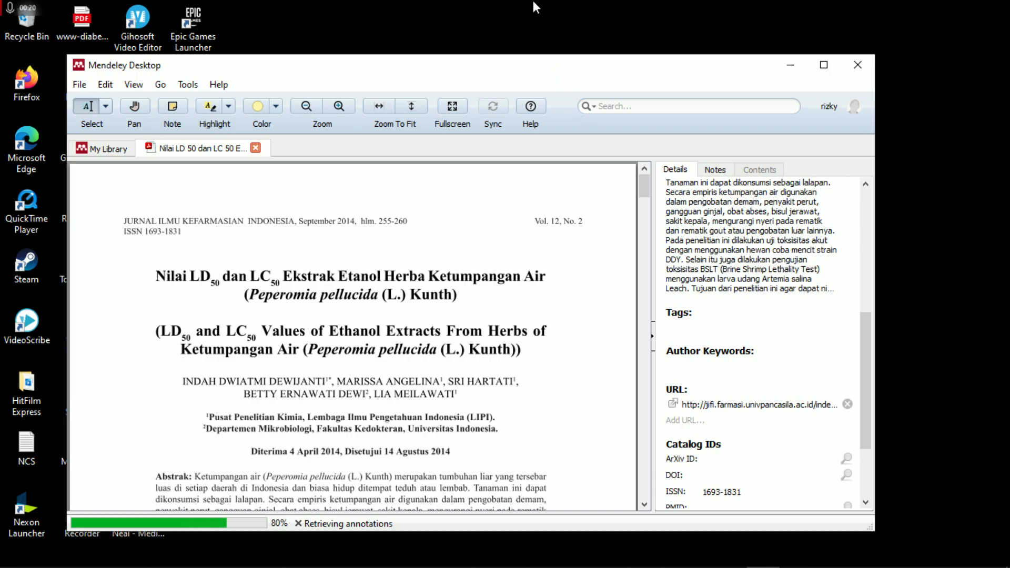
pyautogui.rightClick(526, 21)
pyautogui.click(565, 83)
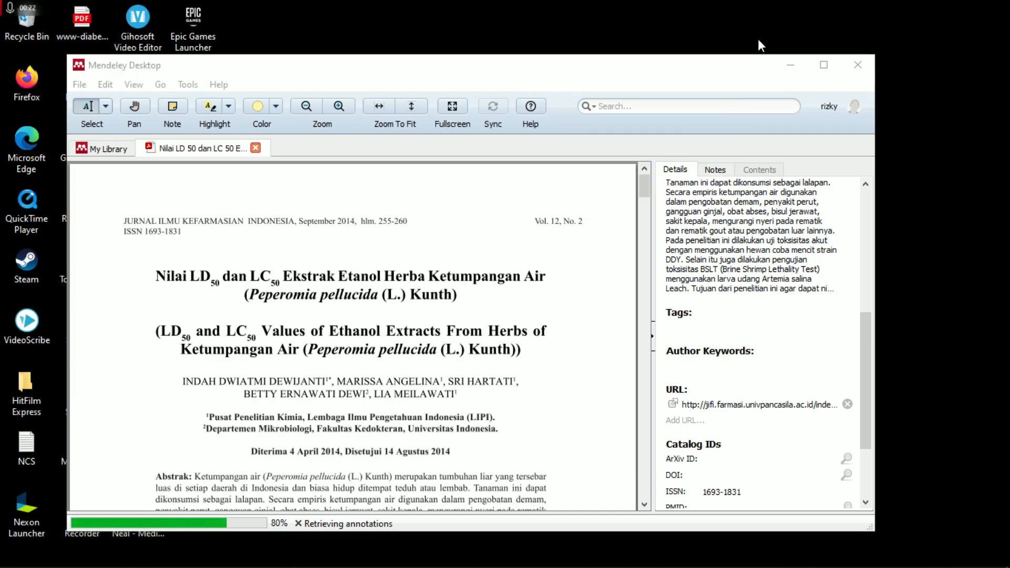
pyautogui.rightClick(747, 17)
pyautogui.click(778, 83)
pyautogui.rightClick(747, 1)
pyautogui.click(750, 65)
pyautogui.rightClick(719, 1)
pyautogui.click(748, 66)
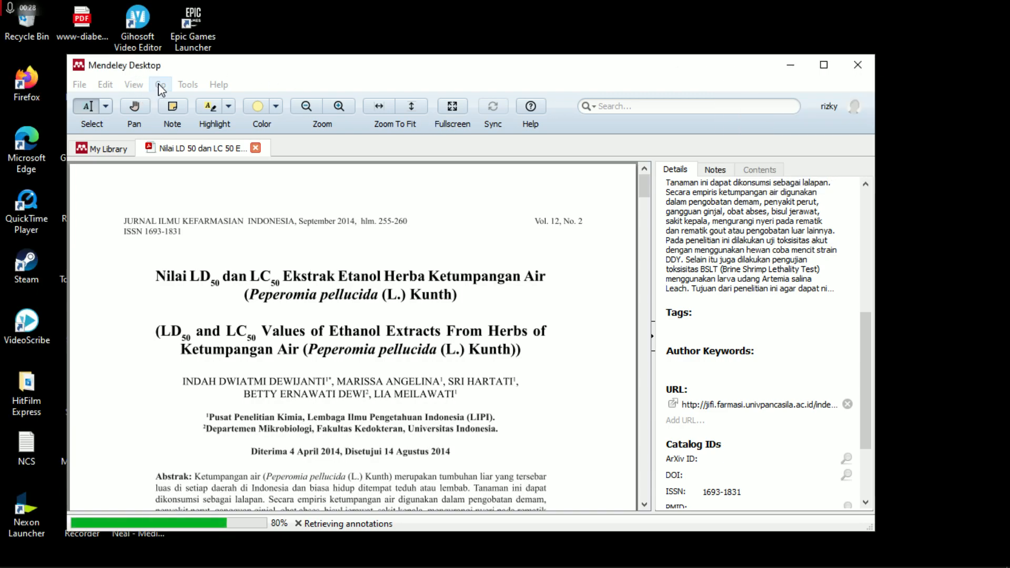
pyautogui.click(128, 86)
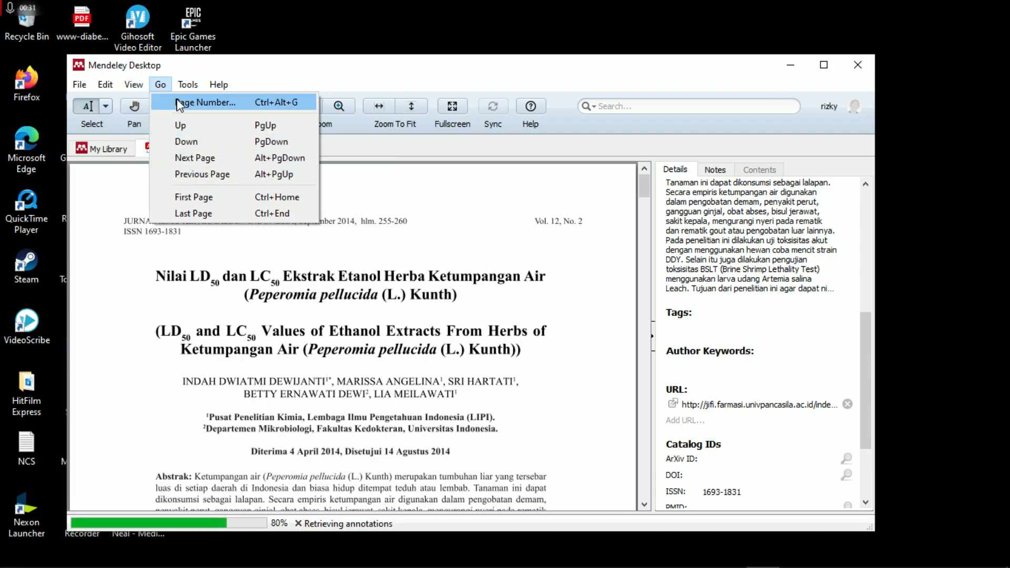
pyautogui.moveTo(188, 87)
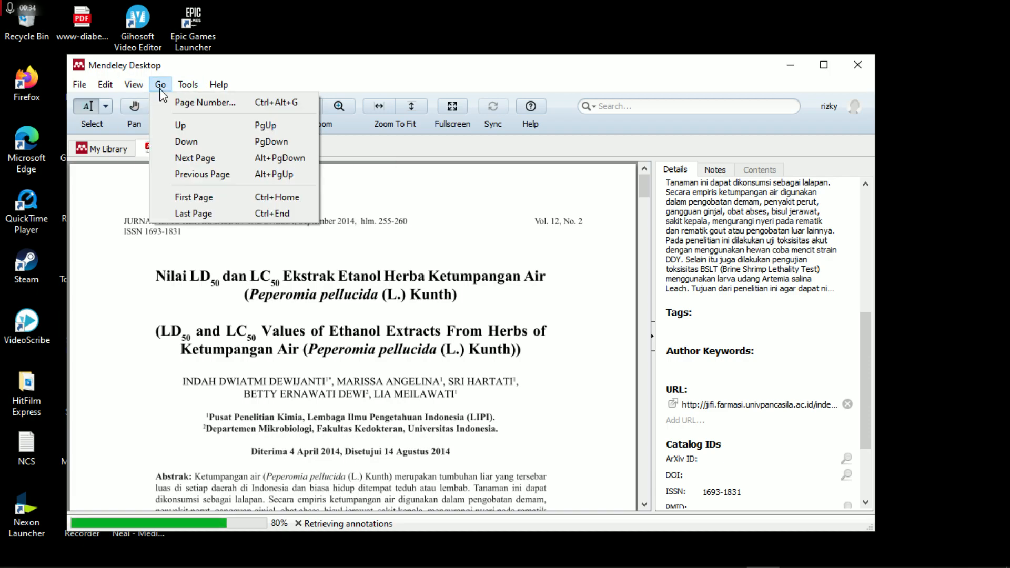
pyautogui.moveTo(131, 92)
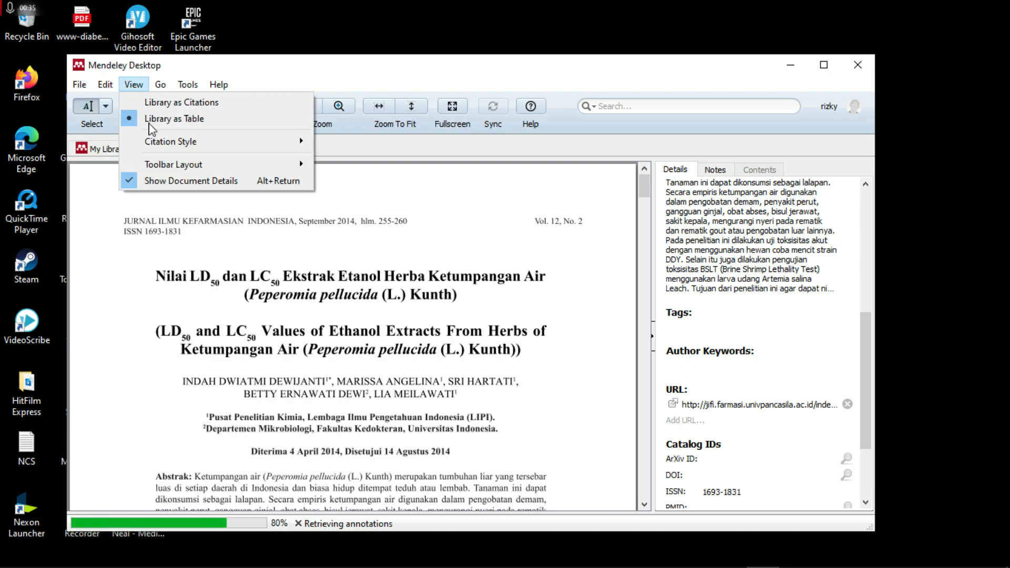
pyautogui.moveTo(152, 148)
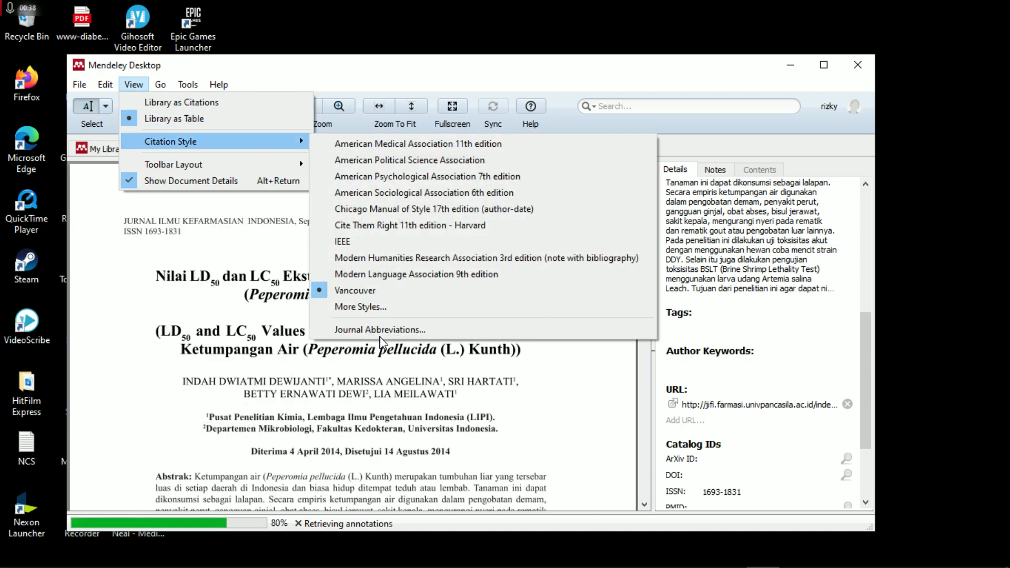
pyautogui.click(265, 68)
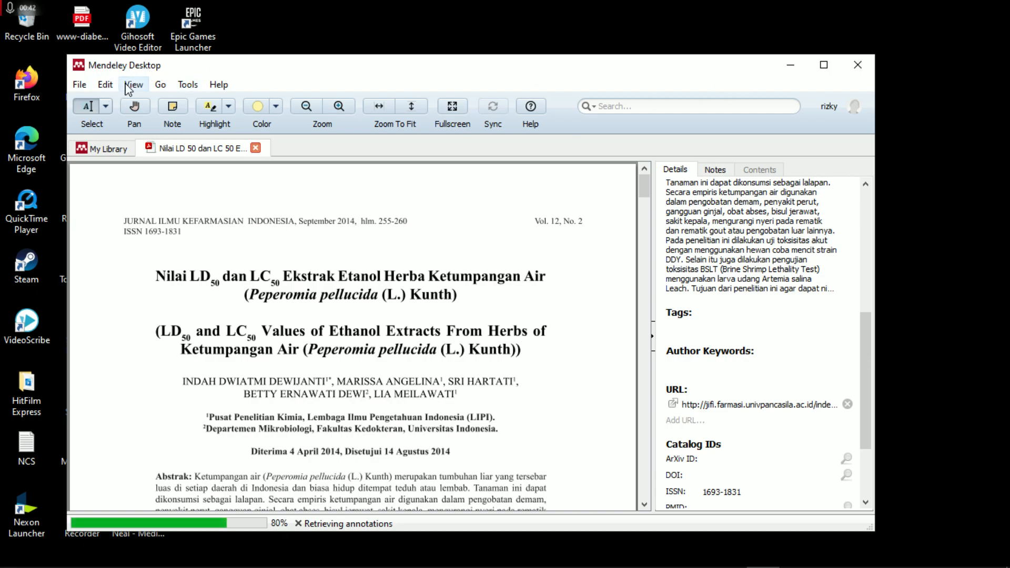
# Step: Set the citation style to American Psychological Association 7th edition
pyautogui.click(105, 85)
pyautogui.moveTo(131, 86)
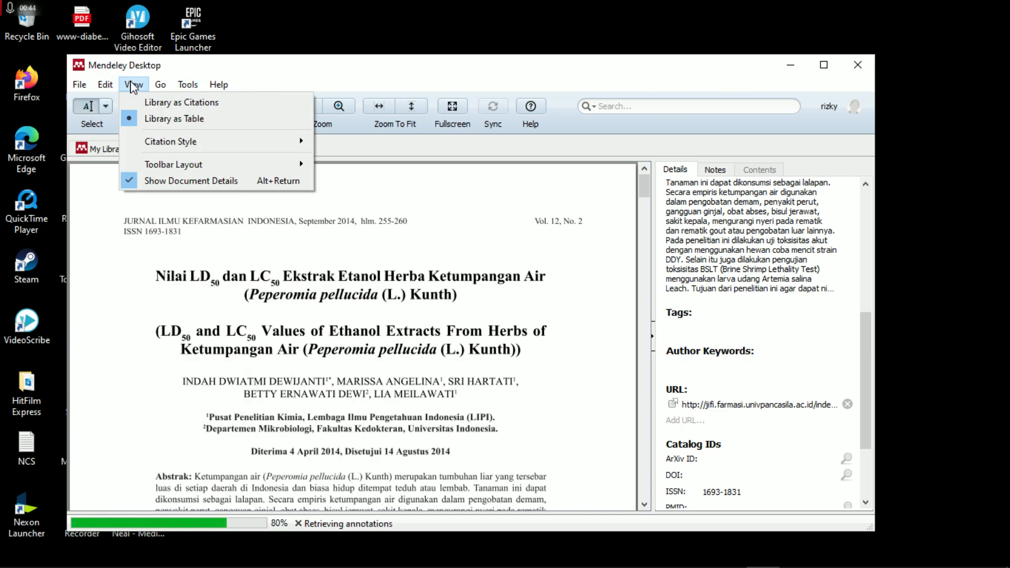
pyautogui.moveTo(189, 146)
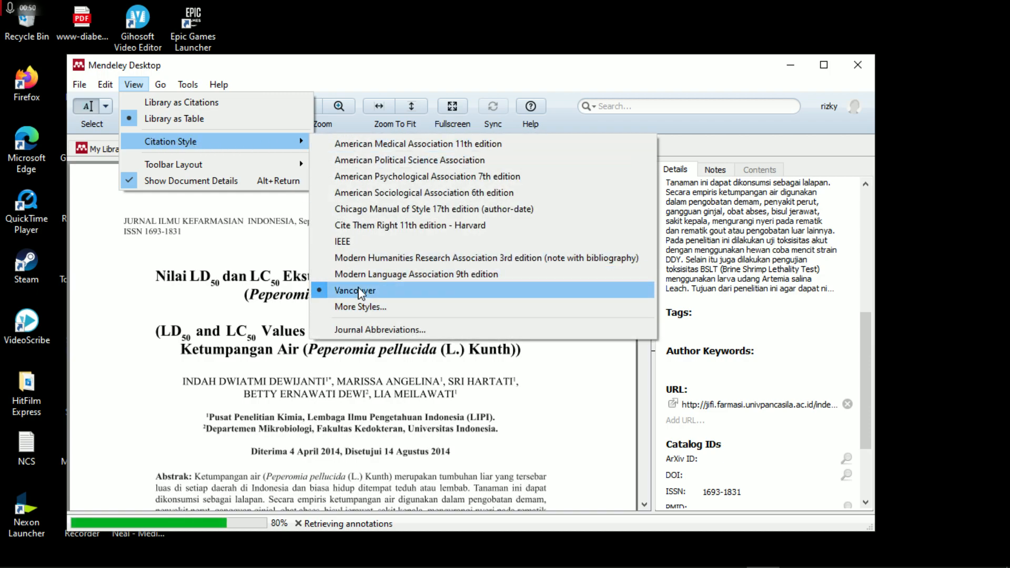
pyautogui.click(370, 176)
# Step: Open the Citation Styles dialog for access to more styles
pyautogui.click(134, 84)
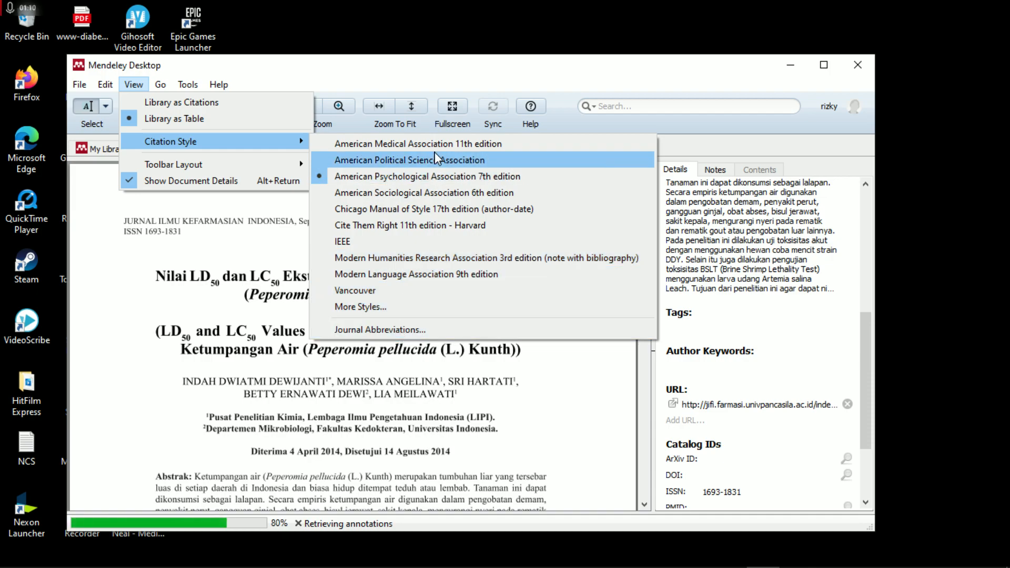
pyautogui.click(391, 308)
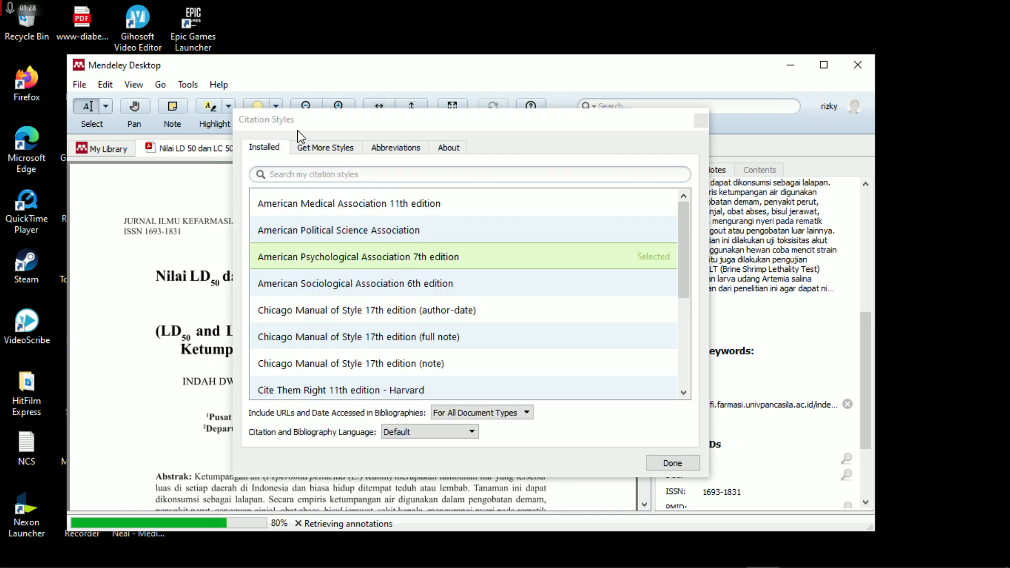
pyautogui.click(315, 120)
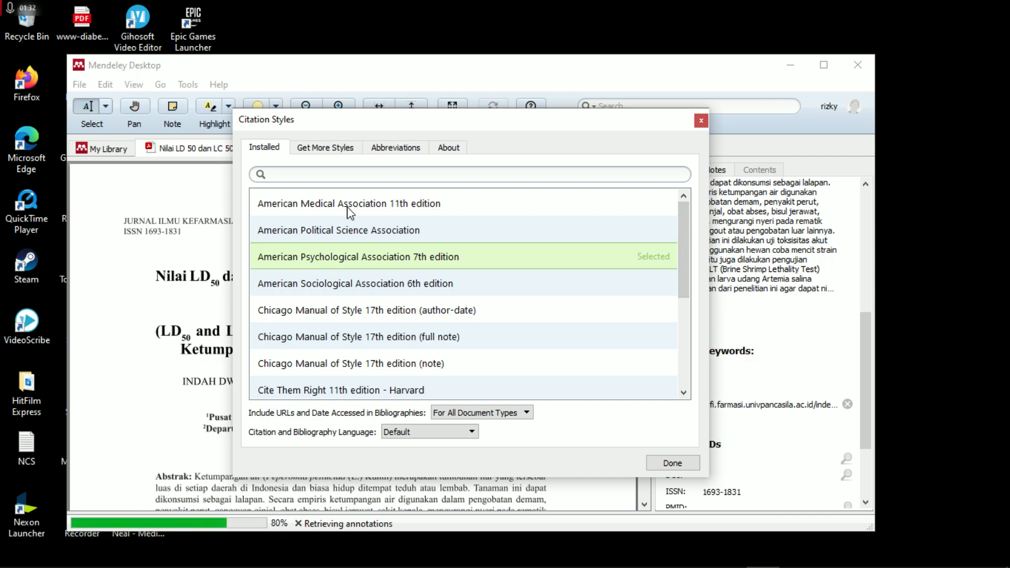
# Step: Examine the list of installed citation styles, from American Medical Association through Vancouver
pyautogui.click(347, 208)
pyautogui.click(361, 288)
pyautogui.scroll(-1, 361, 292)
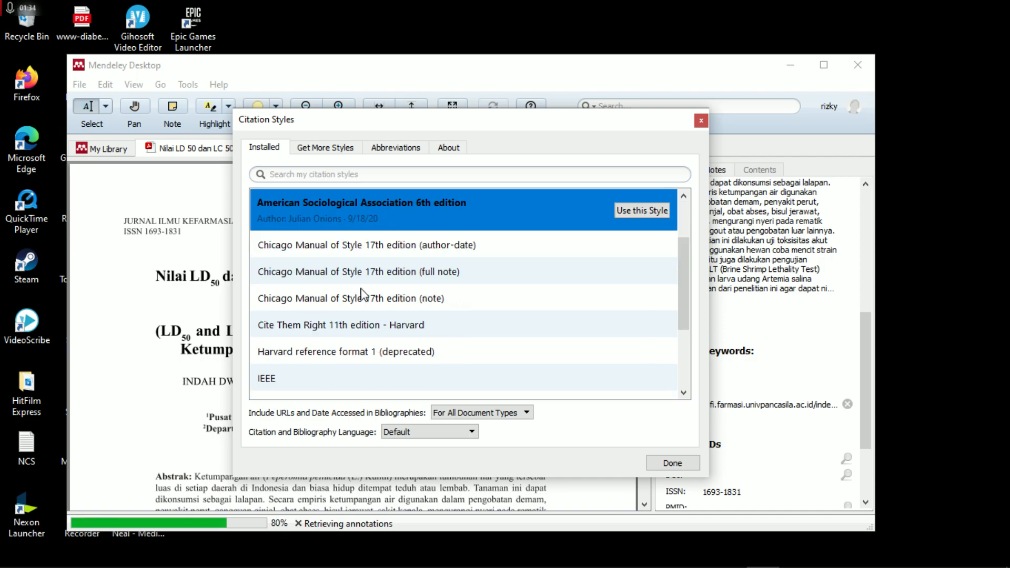
pyautogui.click(361, 279)
pyautogui.scroll(-2, 473, 347)
pyautogui.click(357, 391)
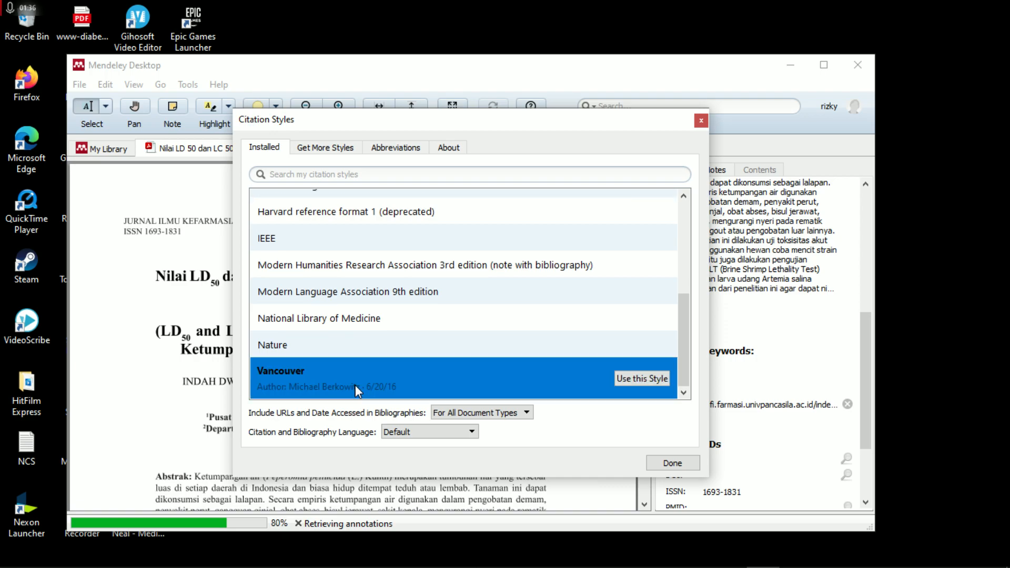
pyautogui.click(342, 314)
pyautogui.click(361, 261)
pyautogui.scroll(3, 361, 258)
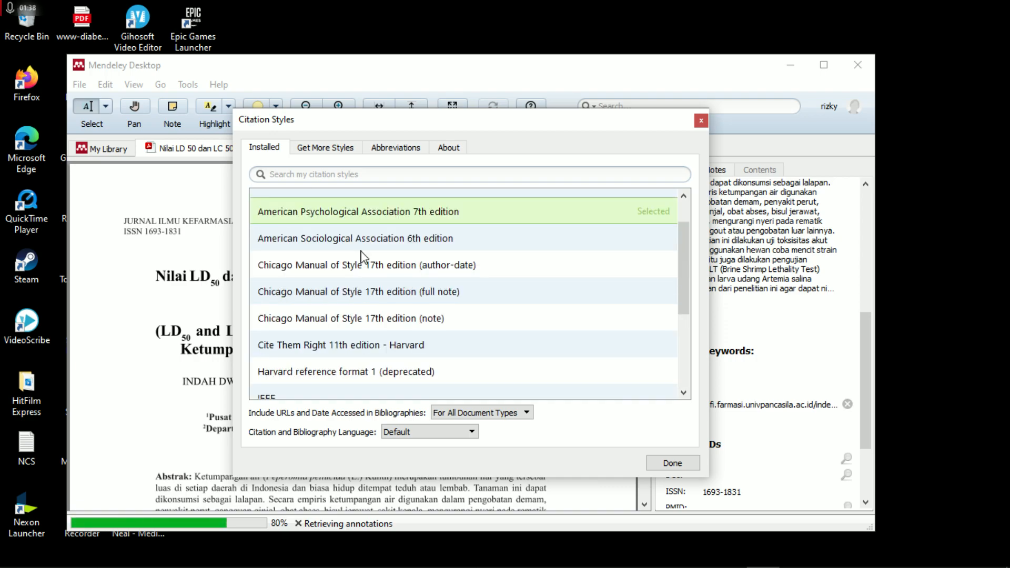
pyautogui.scroll(1, 361, 258)
pyautogui.click(374, 206)
pyautogui.click(362, 282)
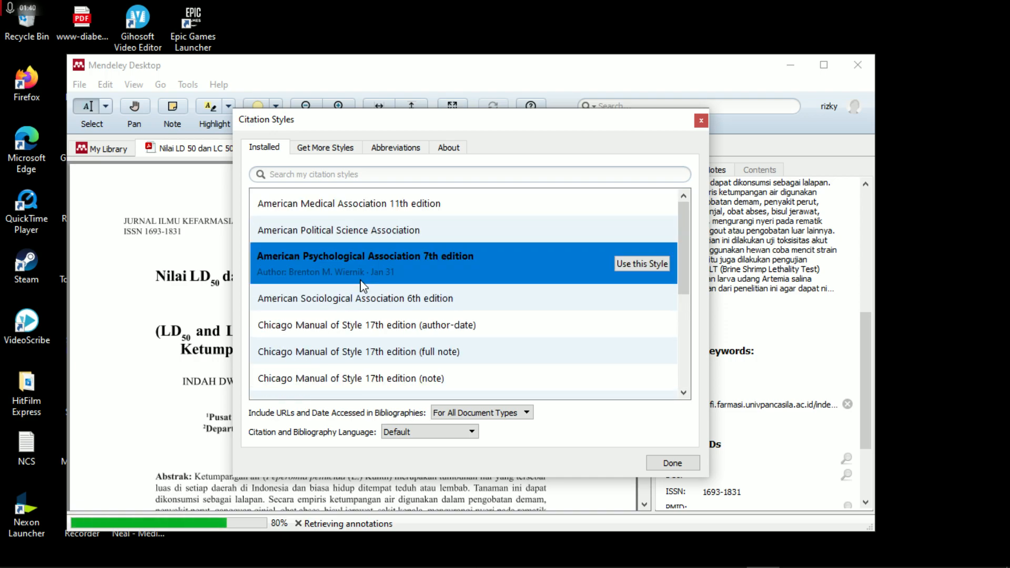
pyautogui.scroll(-3, 360, 286)
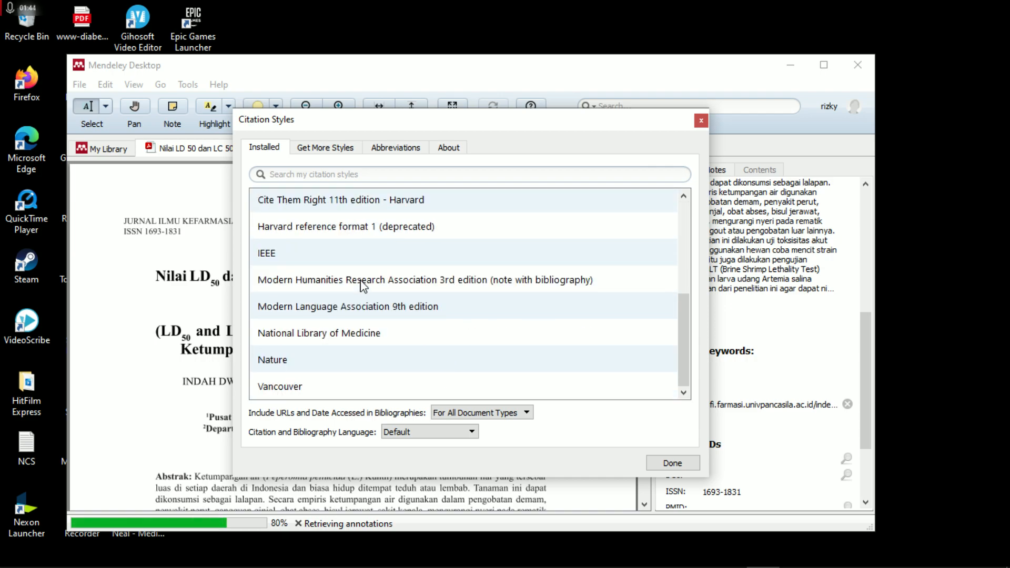
pyautogui.scroll(3, 366, 271)
pyautogui.scroll(-3, 410, 308)
pyautogui.click(308, 363)
pyautogui.click(308, 392)
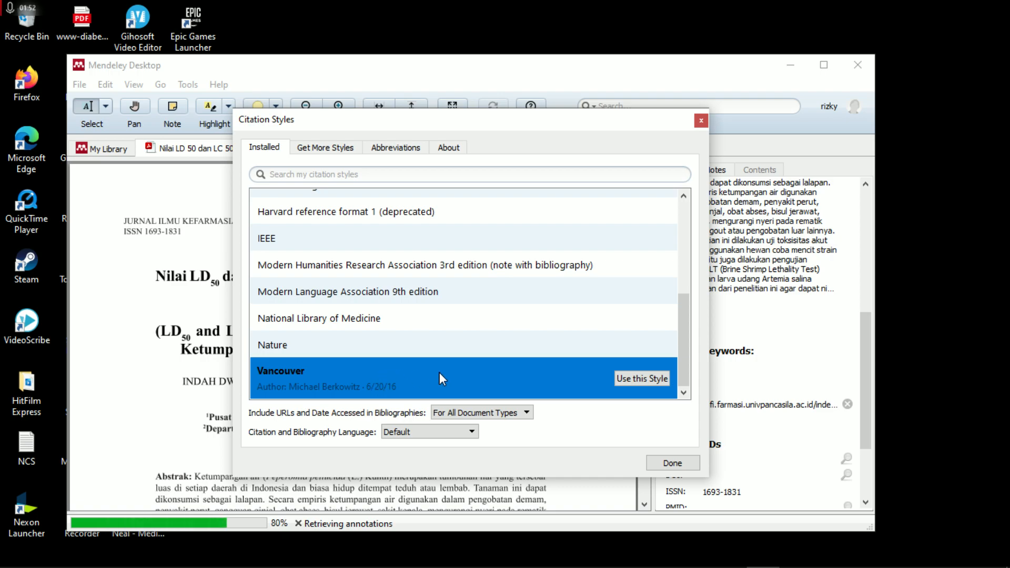
# Step: Look at the search for installed styles and the option to download additional styles from a URL
pyautogui.click(399, 174)
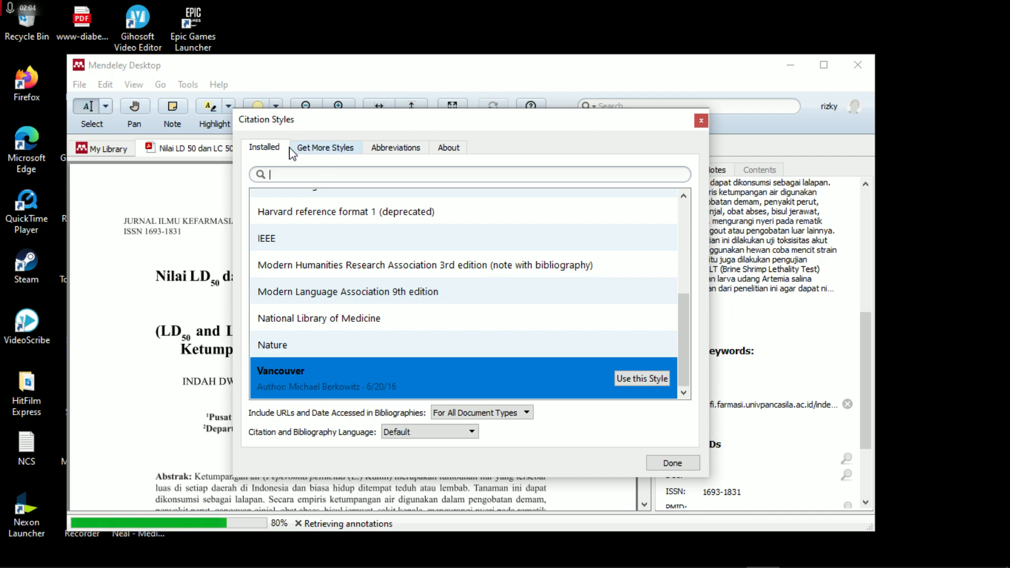
pyautogui.click(340, 152)
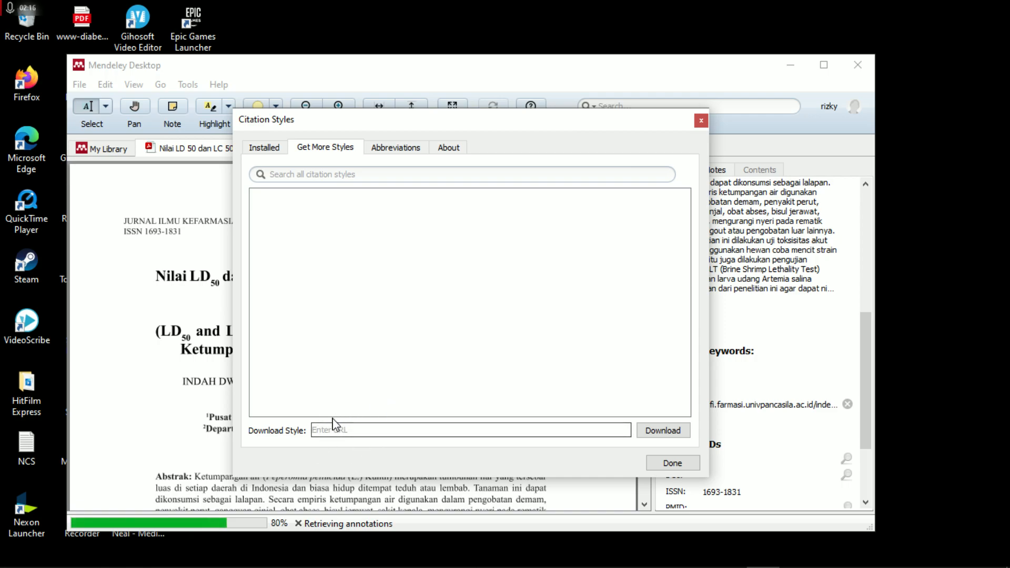
pyautogui.click(527, 430)
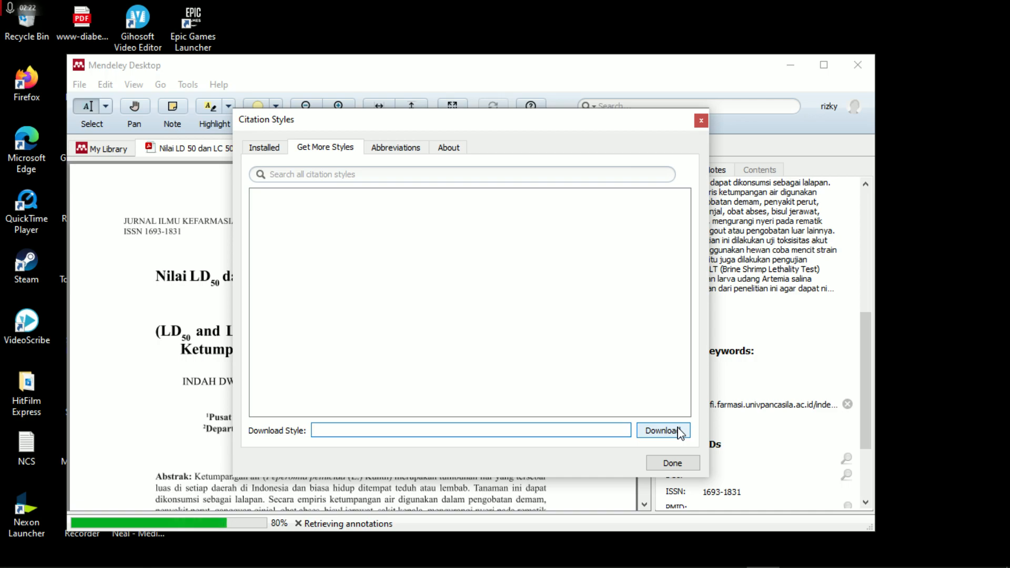
# Step: Open the journal abbreviations and compare names with default abbreviations for the first entries, including 3 Biotech and ACS Sustainable Chemistry and Engineering
pyautogui.click(401, 147)
pyautogui.click(395, 231)
pyautogui.click(386, 257)
pyautogui.click(395, 232)
pyautogui.click(400, 209)
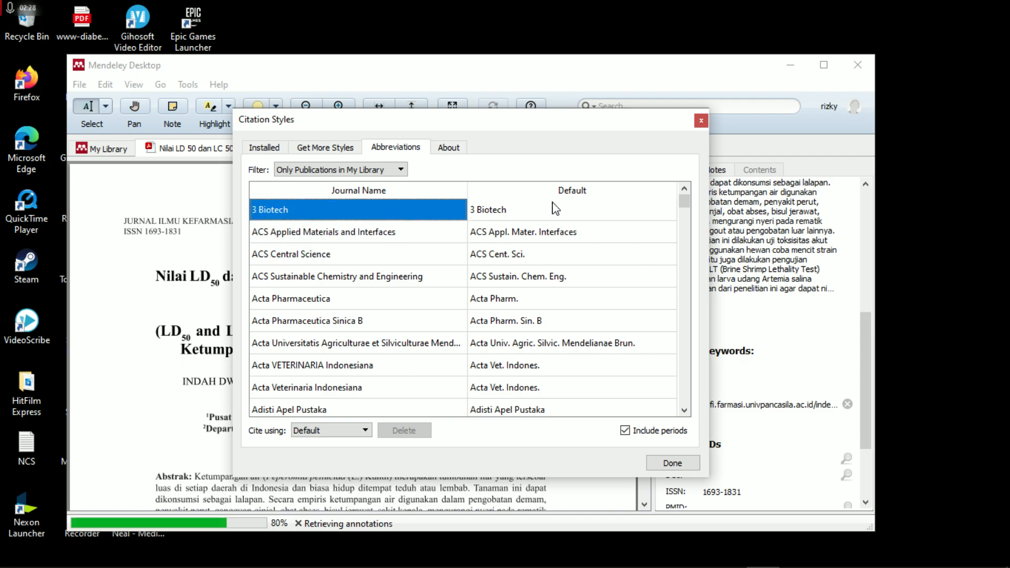
pyautogui.click(554, 208)
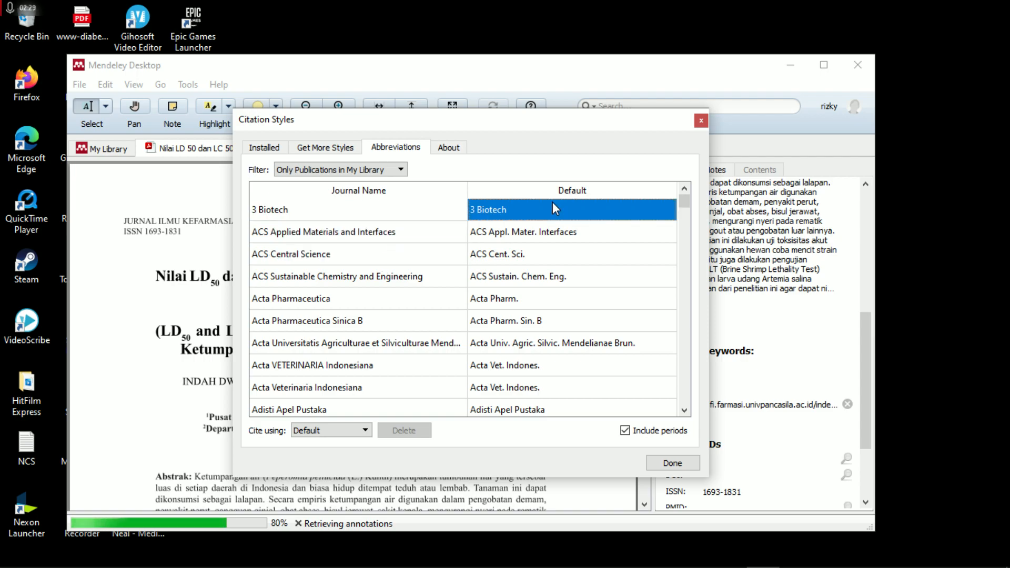
pyautogui.click(330, 279)
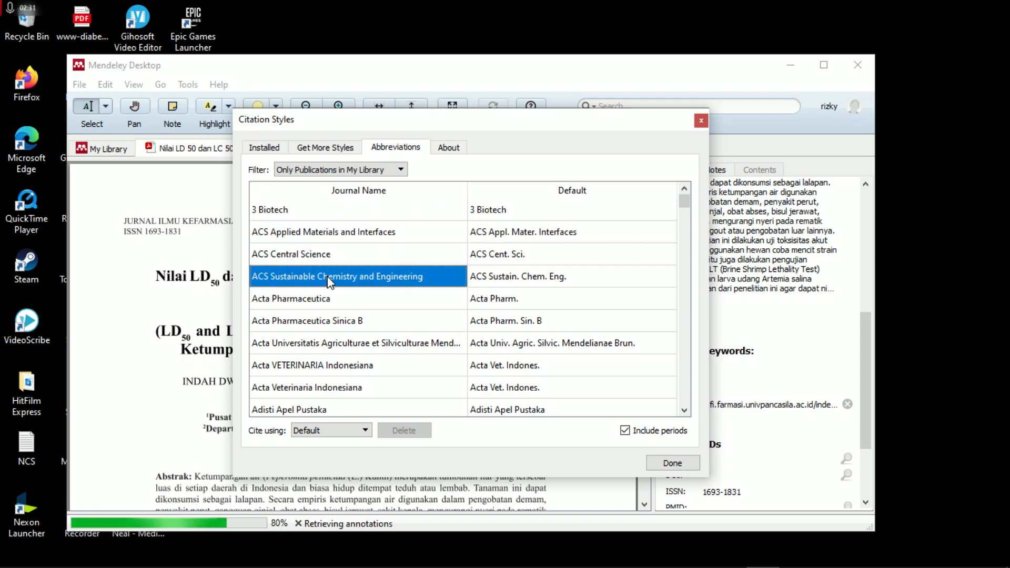
pyautogui.click(542, 284)
# Step: Examine the default abbreviations of the Indonesian journals starting with "Jurnal" and of the "Journal of" entries above them
pyautogui.moveTo(684, 201); pyautogui.dragTo(682, 298)
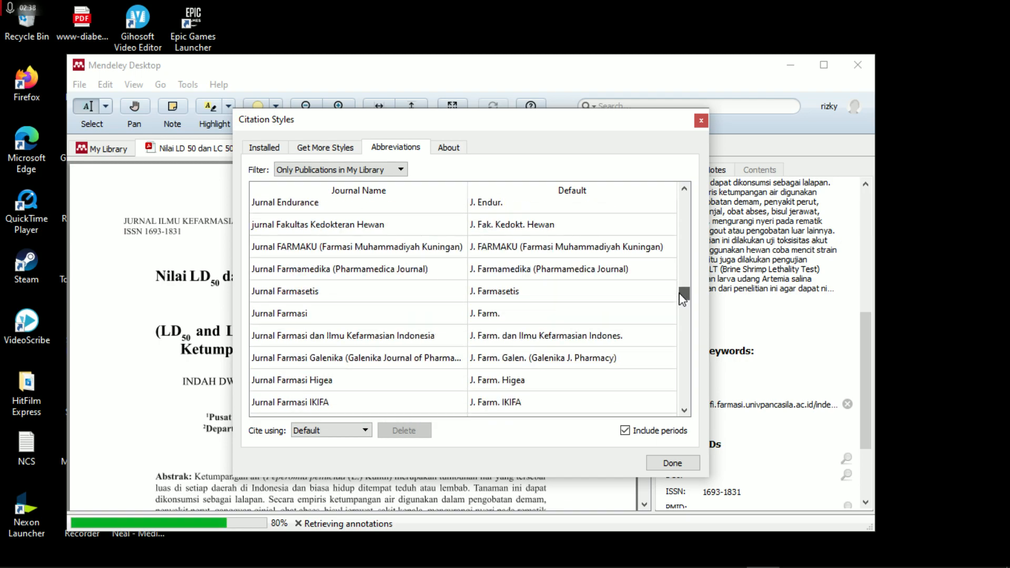
pyautogui.click(352, 340)
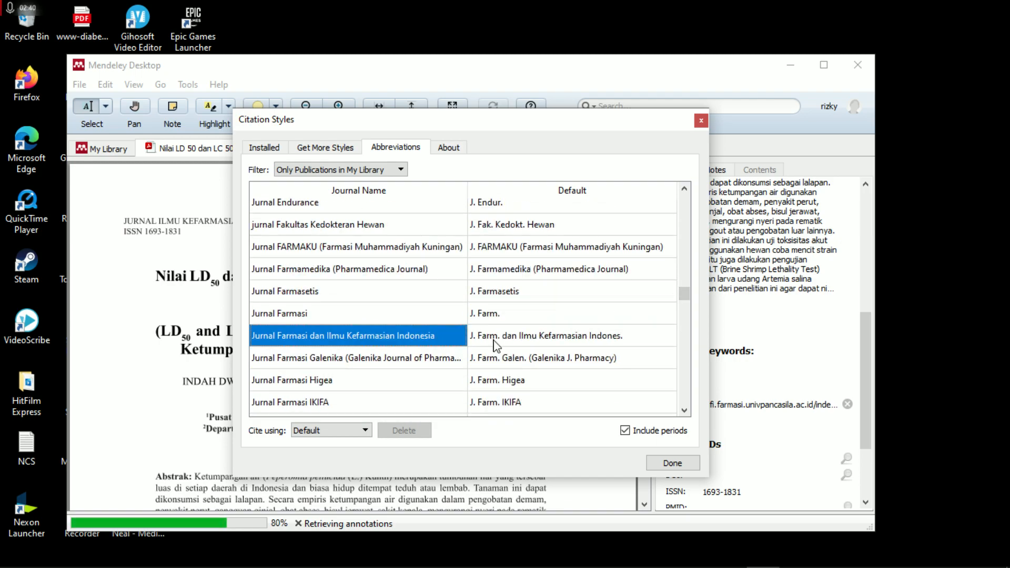
pyautogui.click(559, 341)
pyautogui.click(400, 359)
pyautogui.click(376, 383)
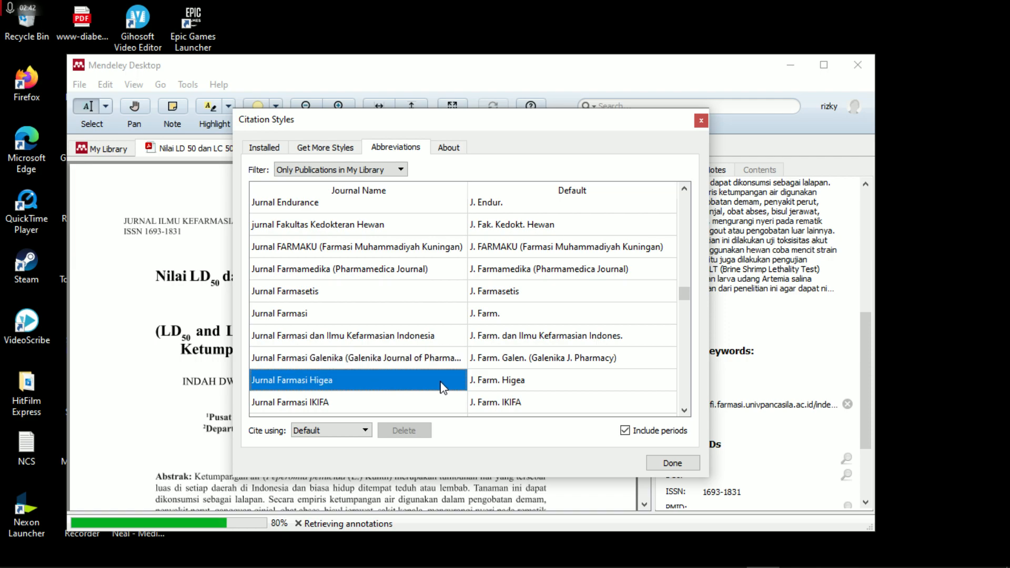
pyautogui.click(511, 386)
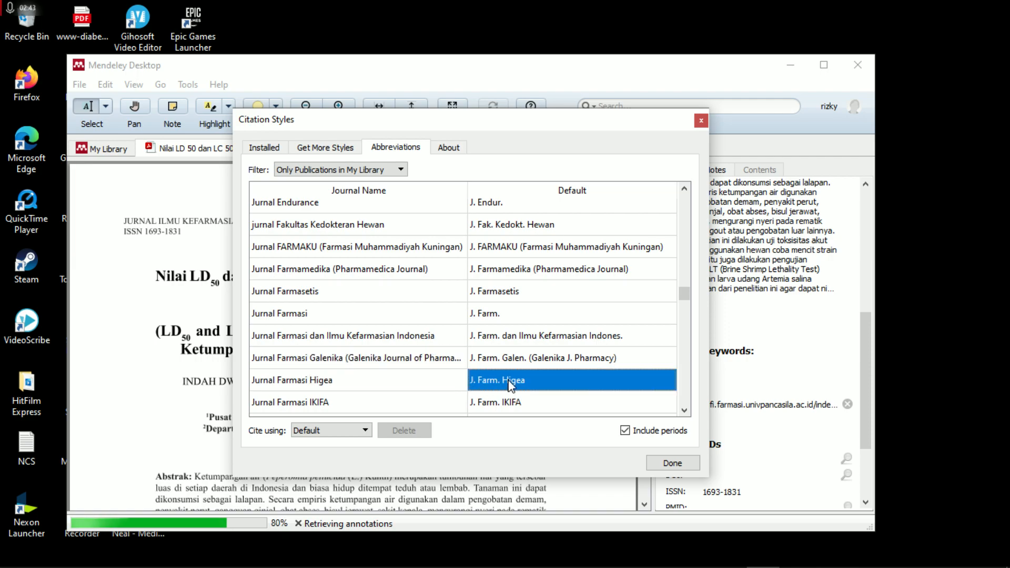
pyautogui.click(368, 403)
pyautogui.click(350, 273)
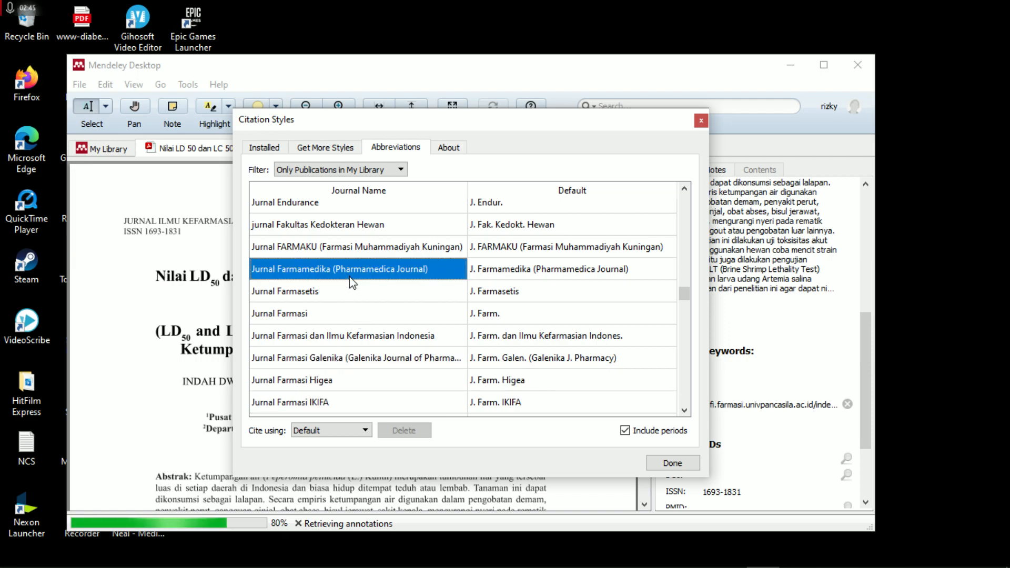
pyautogui.click(329, 206)
pyautogui.click(527, 205)
pyautogui.scroll(2, 405, 330)
pyautogui.click(332, 310)
pyautogui.click(361, 264)
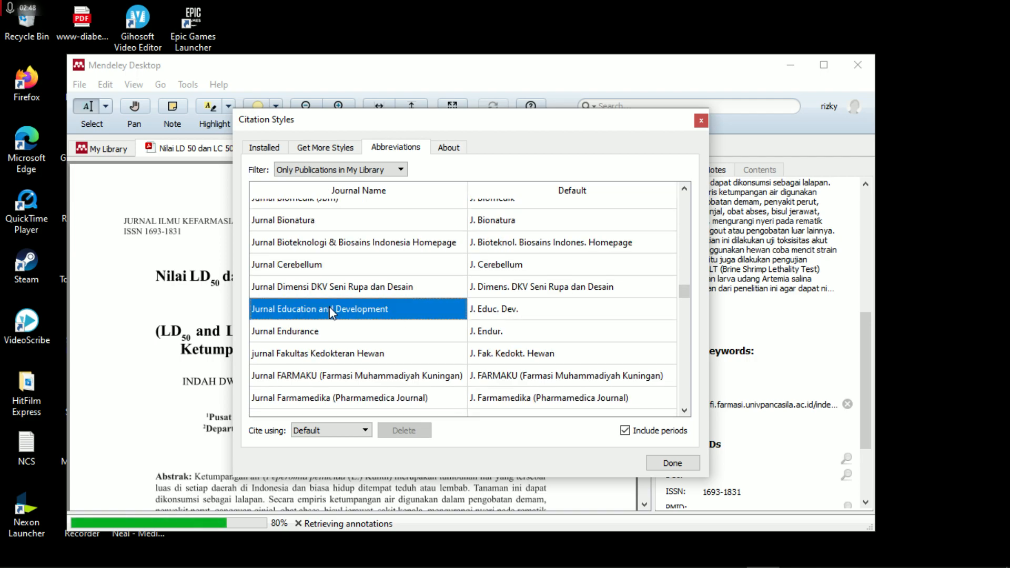
pyautogui.click(604, 287)
pyautogui.click(410, 246)
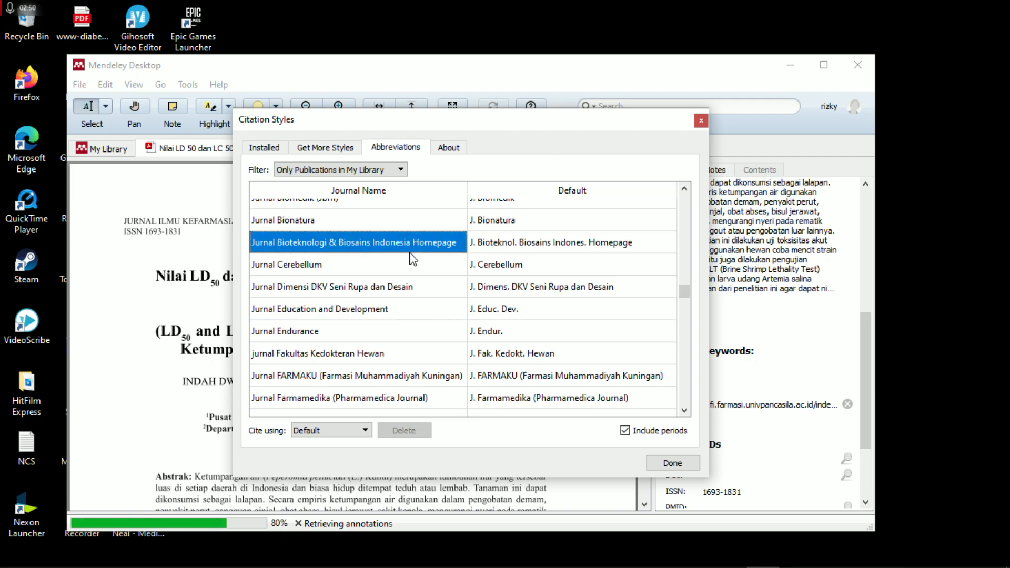
pyautogui.click(526, 242)
pyautogui.scroll(3, 378, 349)
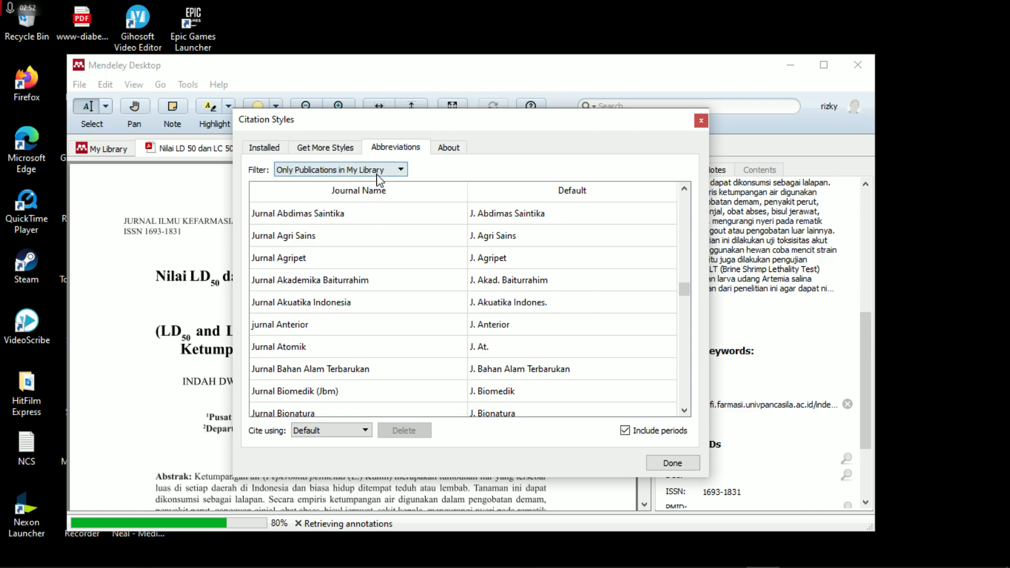
pyautogui.scroll(5, 387, 245)
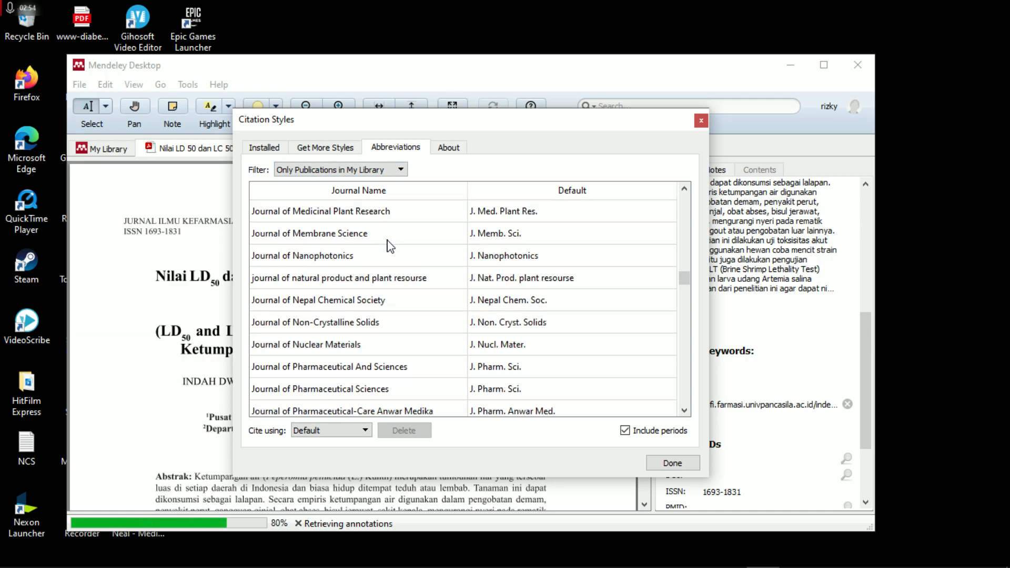
pyautogui.scroll(3, 387, 246)
# Step: Filter the journal abbreviations to Entire List and view the end of the list
pyautogui.click(363, 170)
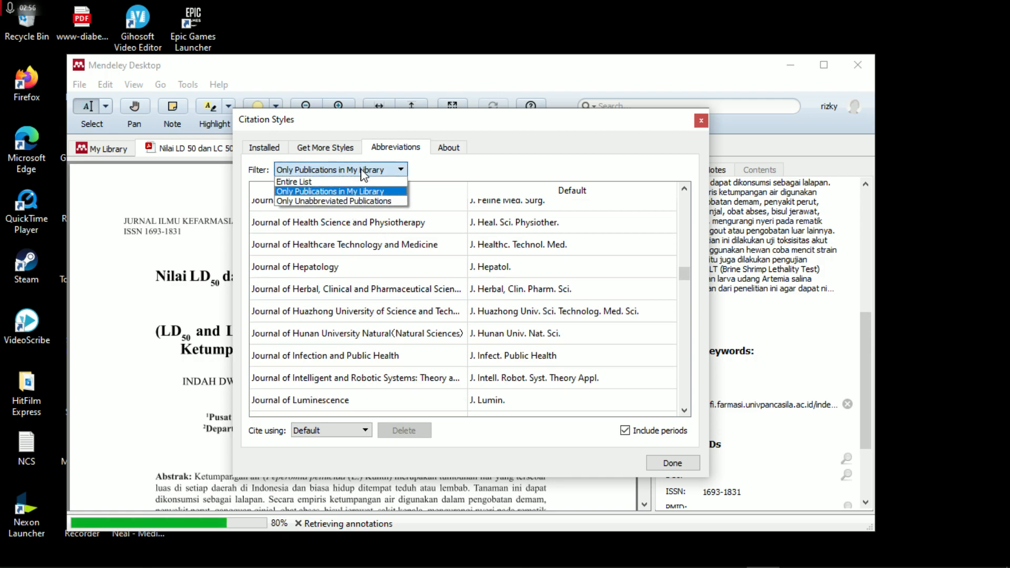
pyautogui.click(345, 182)
pyautogui.moveTo(686, 205); pyautogui.dragTo(690, 433)
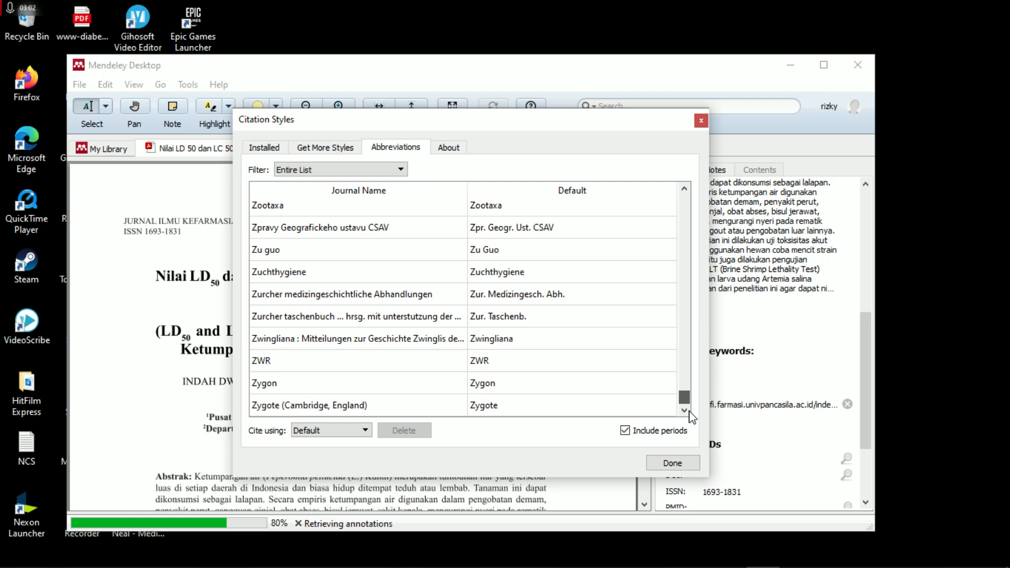
# Step: Filter the journal abbreviations to Only Unabbreviated Publications, look through entries such as ALCHEMY and Al-Kimia, and close the citation styles window
pyautogui.click(361, 170)
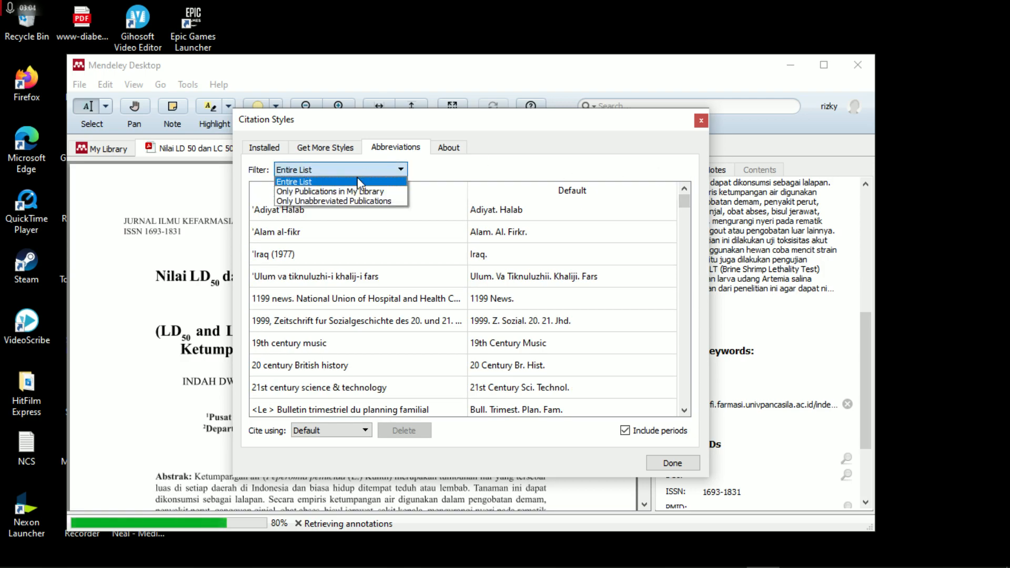
pyautogui.click(341, 201)
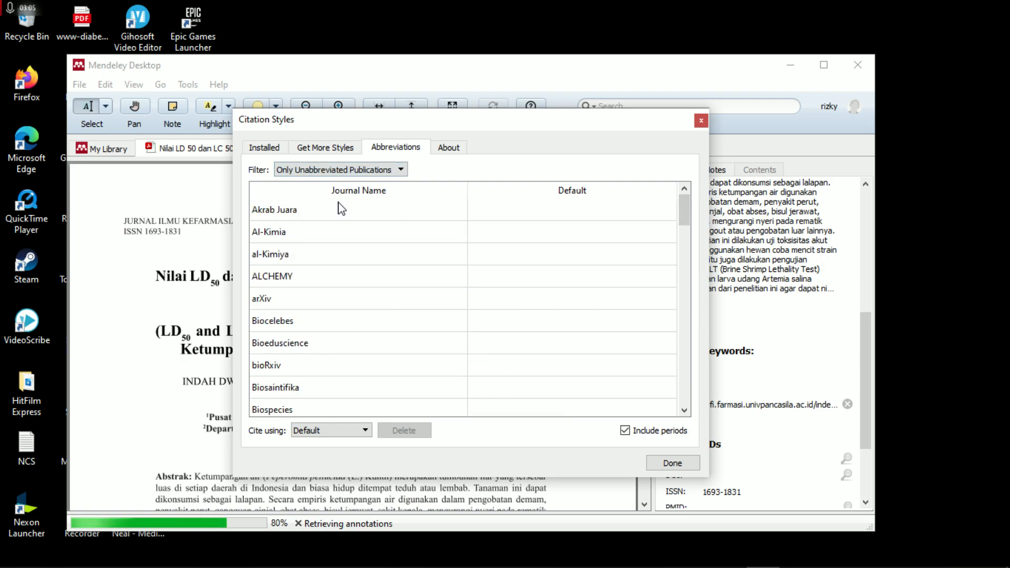
pyautogui.click(348, 283)
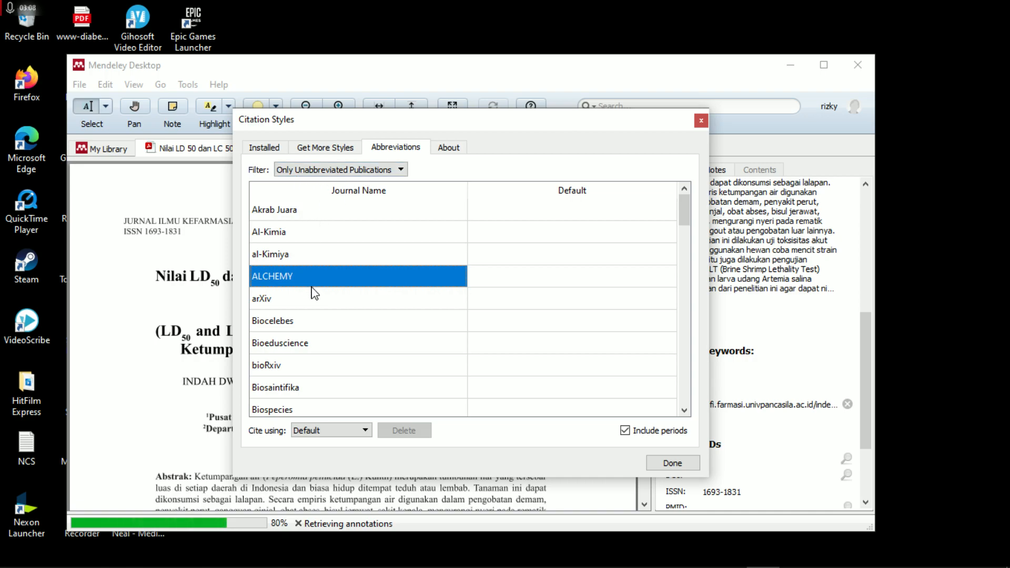
pyautogui.click(313, 363)
pyautogui.click(318, 298)
pyautogui.click(366, 237)
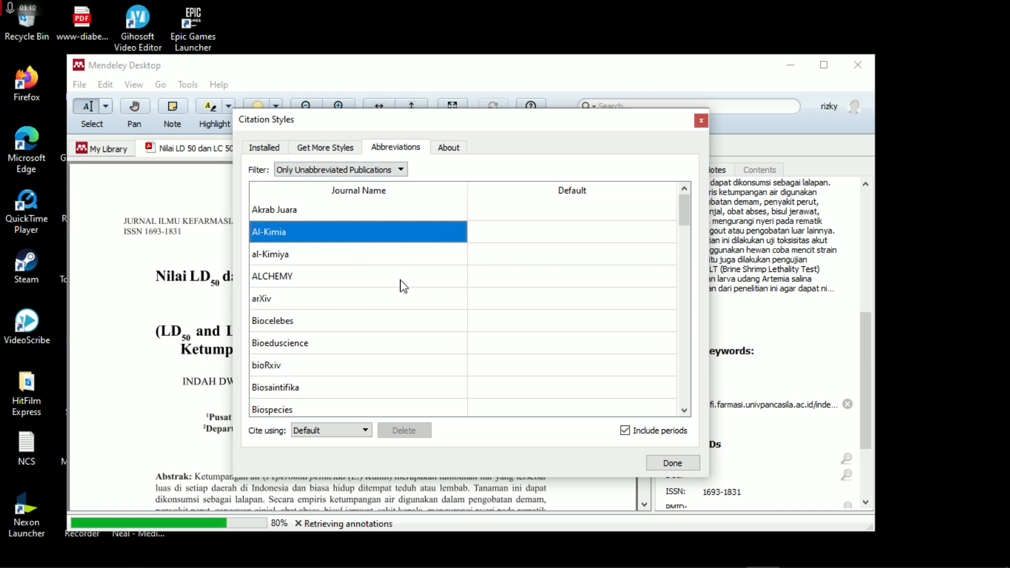
pyautogui.click(701, 121)
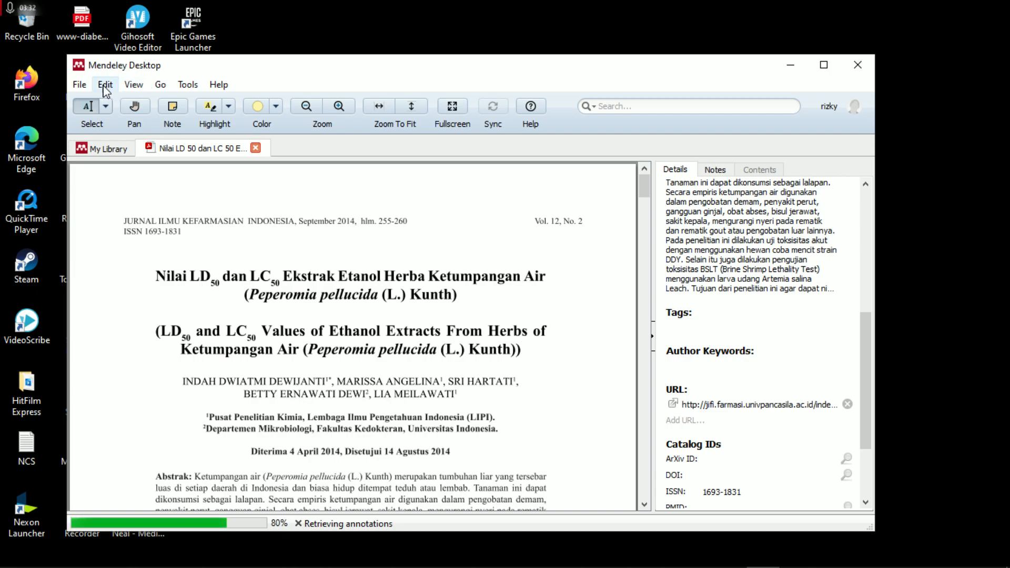
# Step: Set the citation style to American Psychological Association 7th edition
pyautogui.click(134, 86)
pyautogui.moveTo(155, 147)
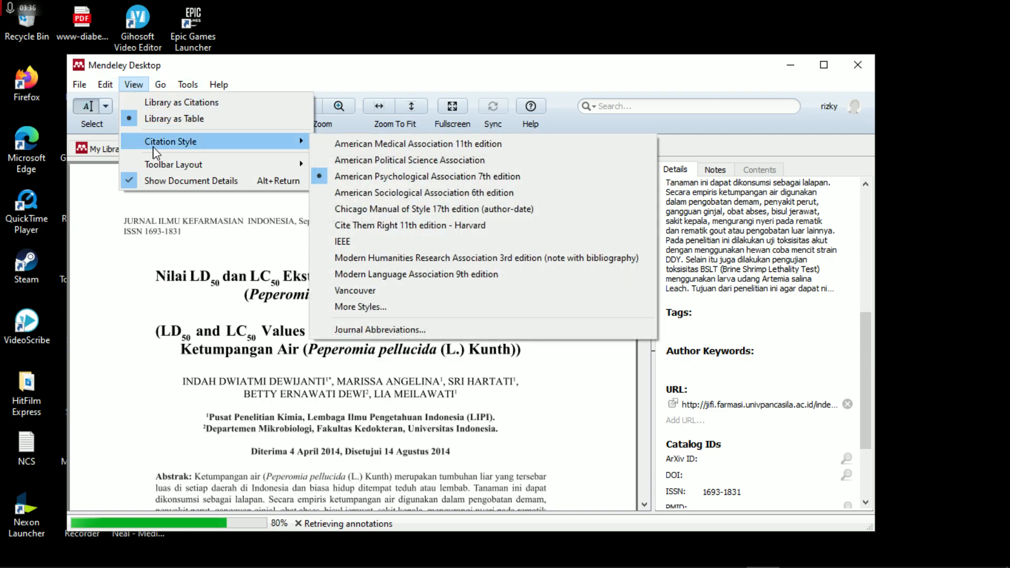
pyautogui.click(513, 177)
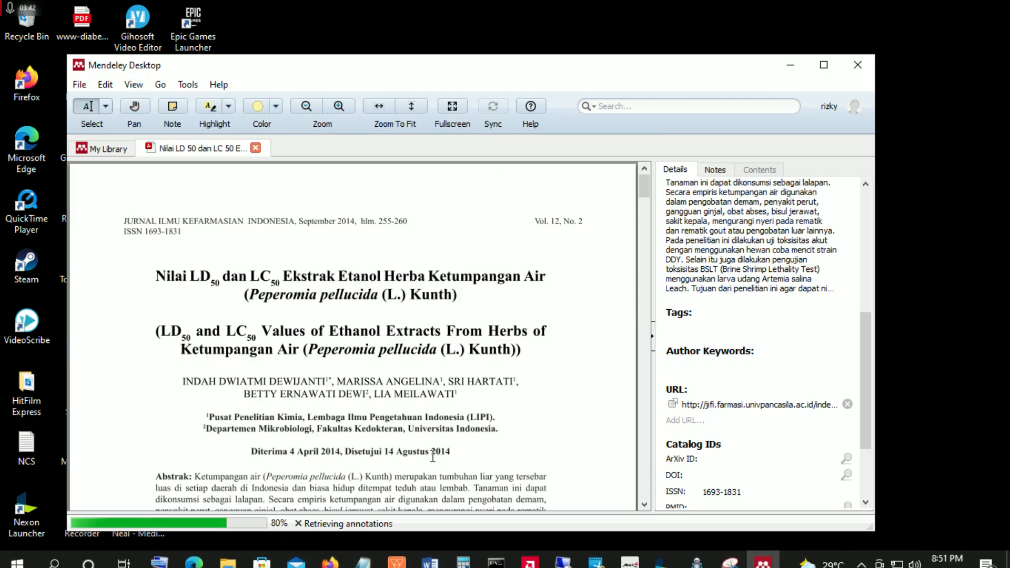
# Step: Launch Word, dismiss the Office activation wizard and create a blank document
pyautogui.click(428, 560)
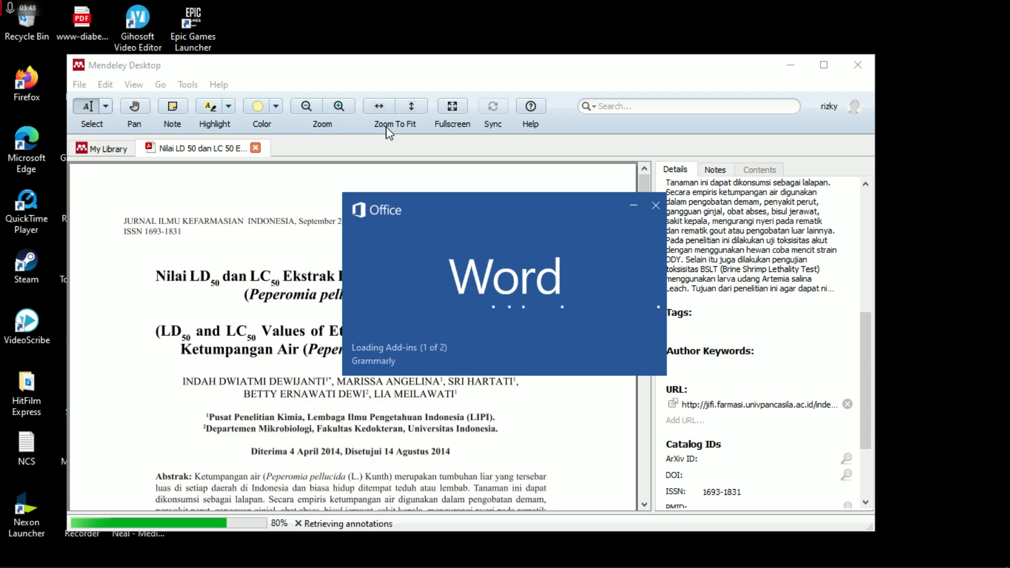
pyautogui.click(1009, 563)
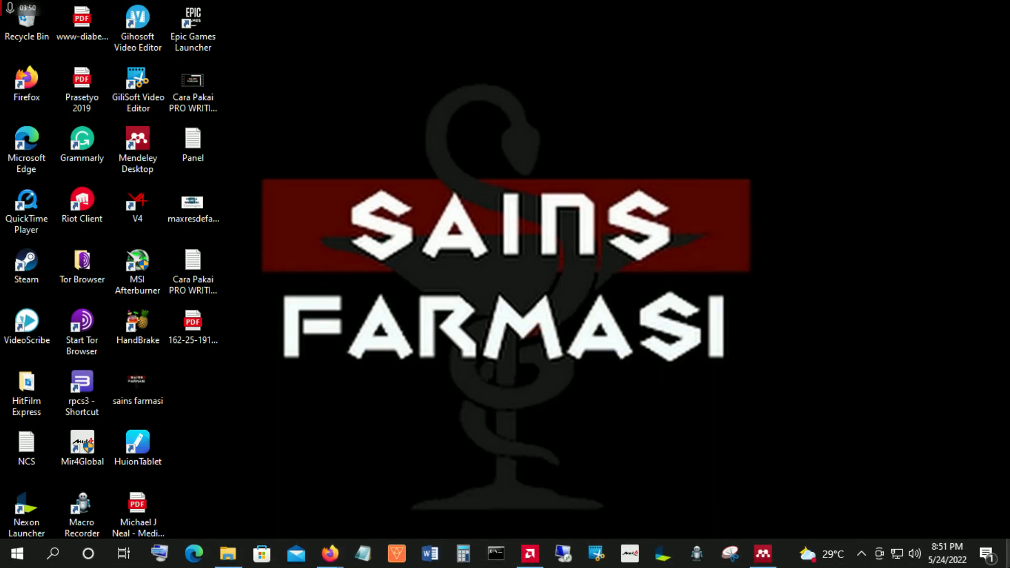
pyautogui.rightClick(503, 118)
pyautogui.click(526, 187)
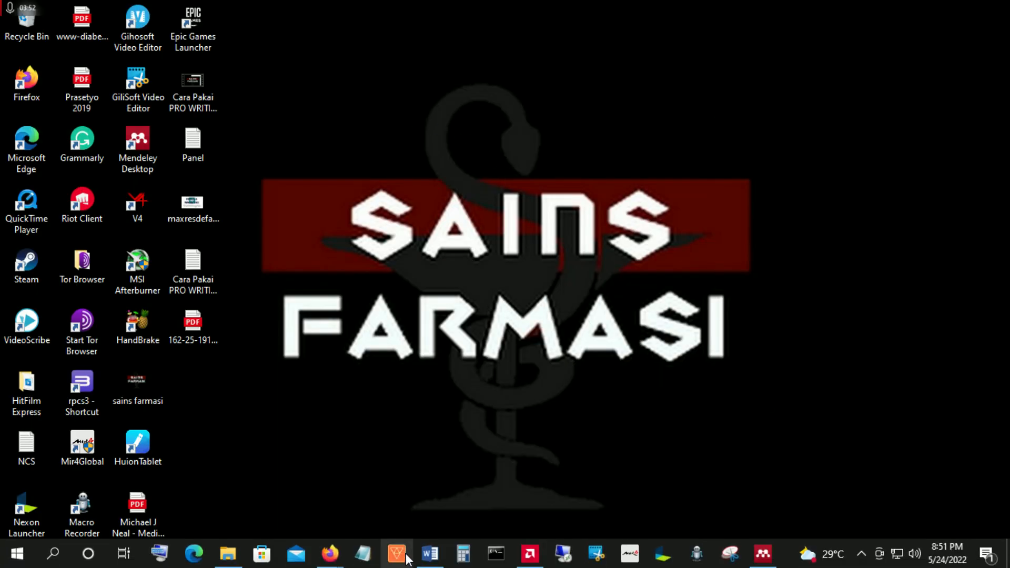
pyautogui.moveTo(430, 561)
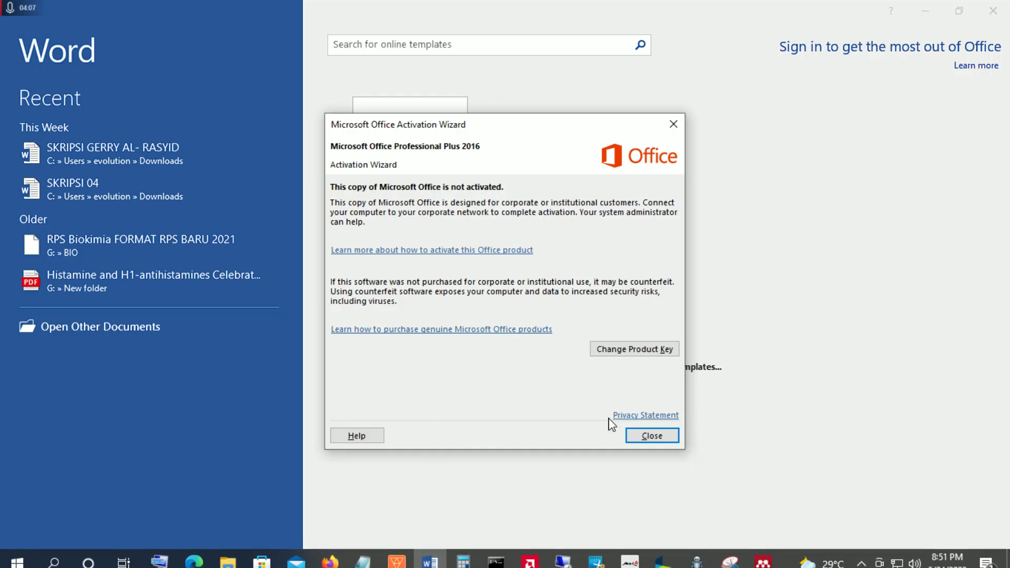
pyautogui.click(649, 433)
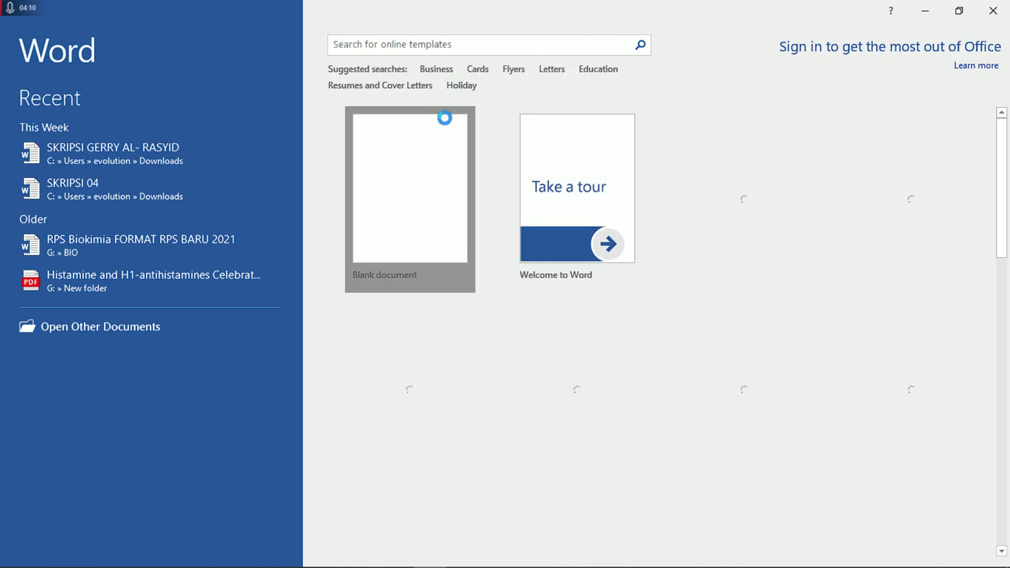
pyautogui.click(1008, 562)
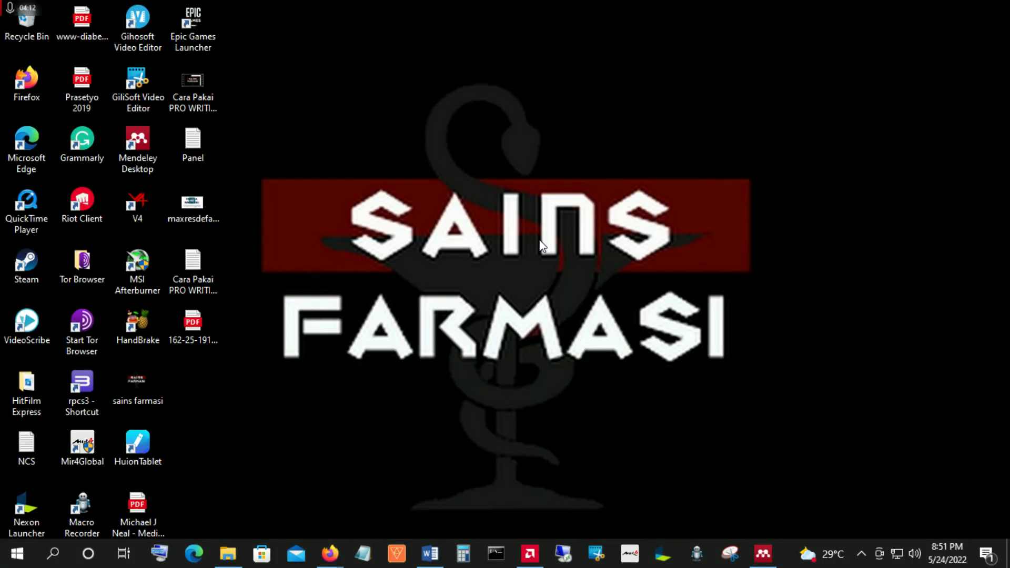
pyautogui.rightClick(492, 162)
pyautogui.click(520, 226)
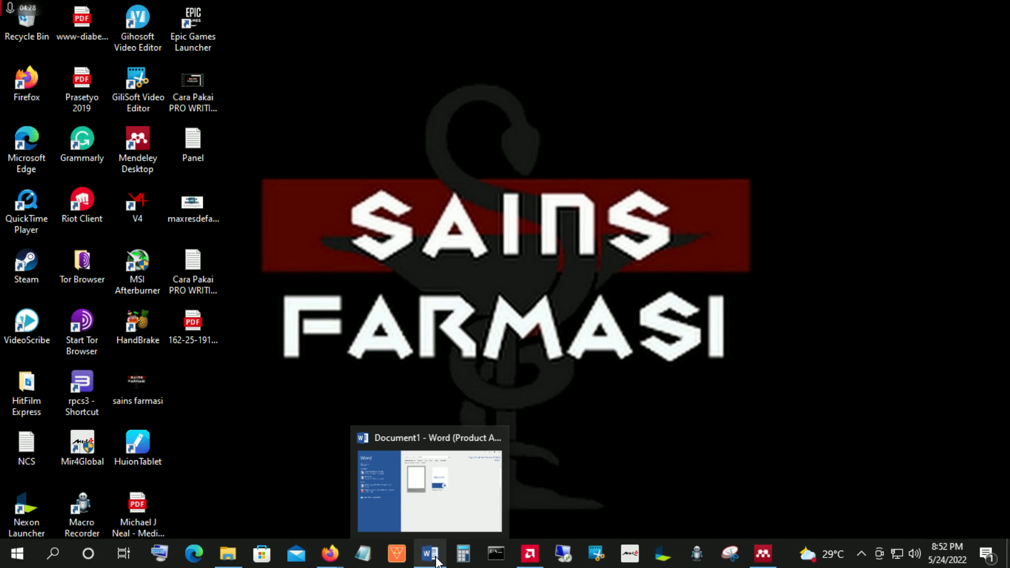
pyautogui.rightClick(536, 258)
pyautogui.click(562, 323)
pyautogui.rightClick(483, 256)
pyautogui.click(508, 322)
pyautogui.rightClick(479, 267)
pyautogui.click(494, 332)
# Step: Return to the blank Word document and close the ProWritingAid pane
pyautogui.click(432, 554)
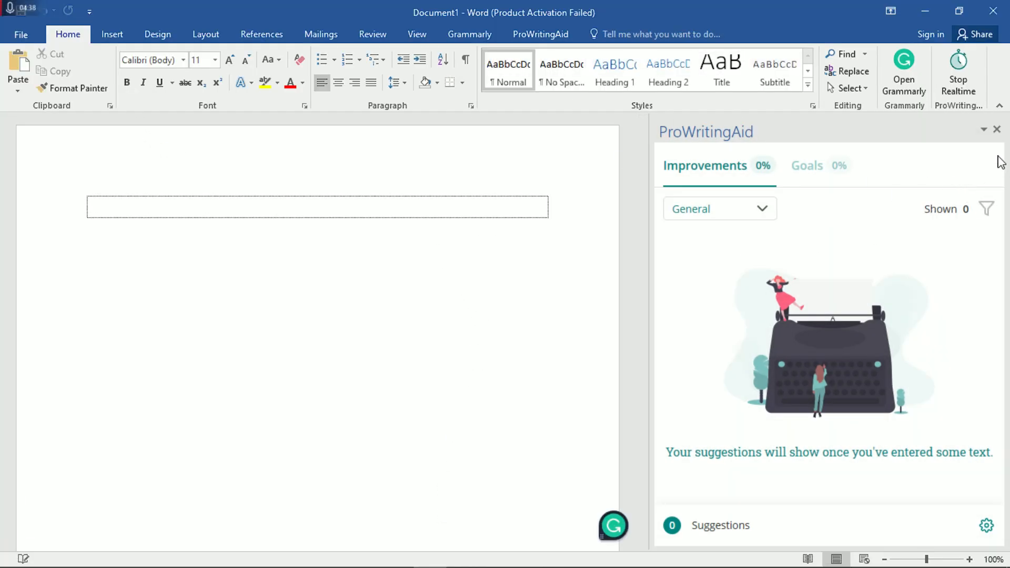
pyautogui.click(996, 129)
pyautogui.moveTo(432, 558)
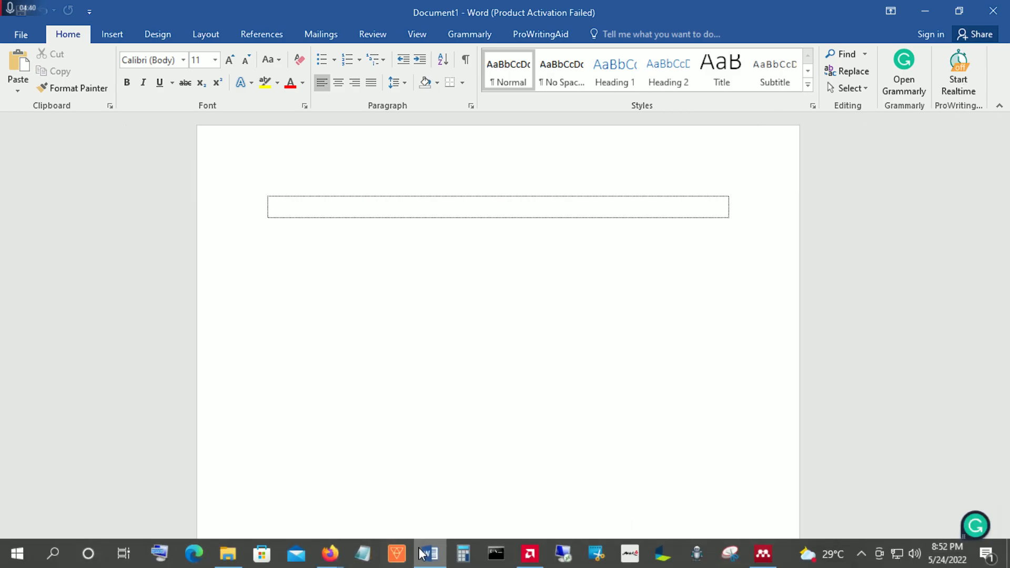
pyautogui.click(327, 552)
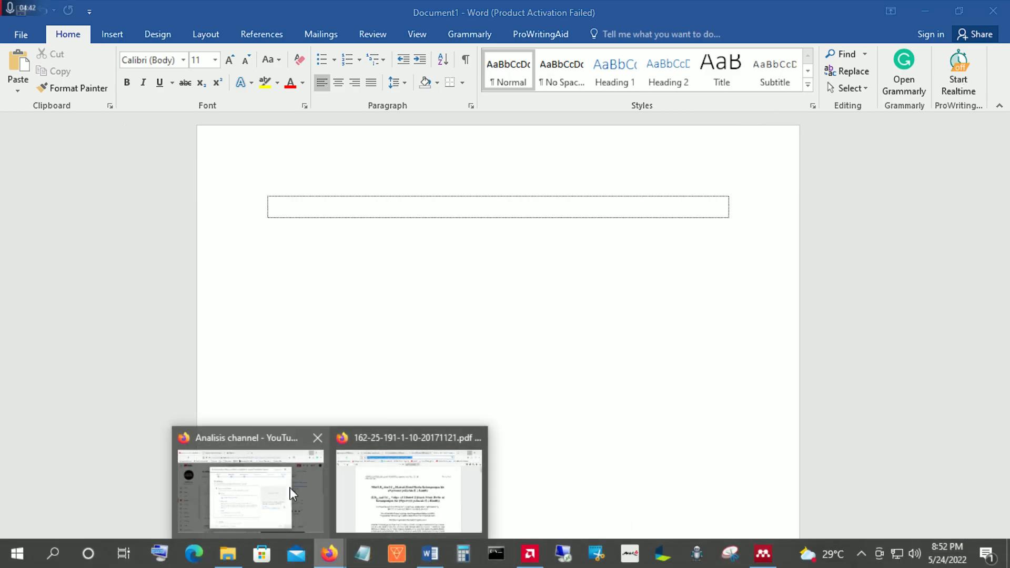
pyautogui.moveTo(416, 492)
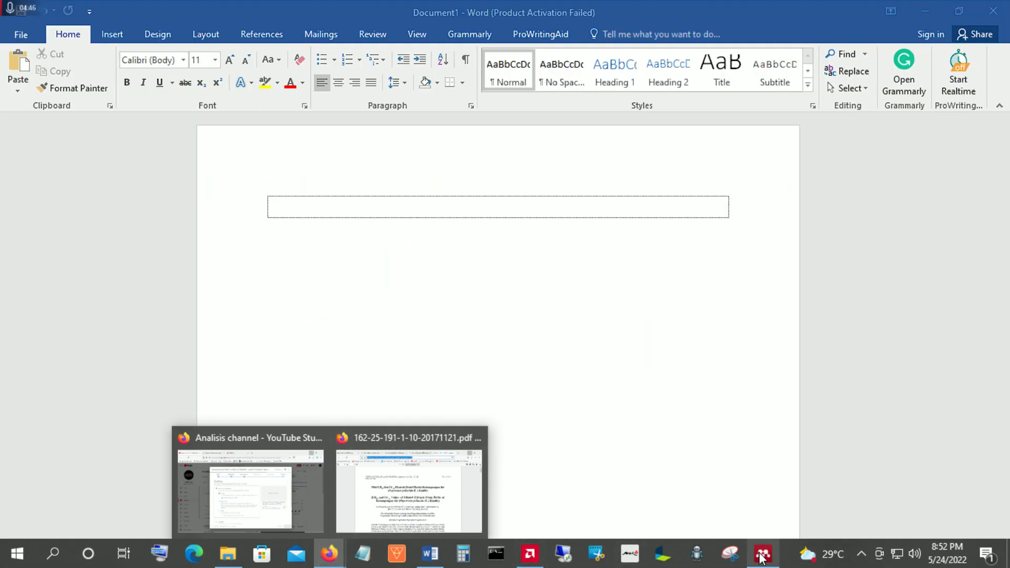
# Step: Switch to Mendeley Desktop and choose American Psychological Association 7th edition again as the citation style for the open article
pyautogui.click(761, 554)
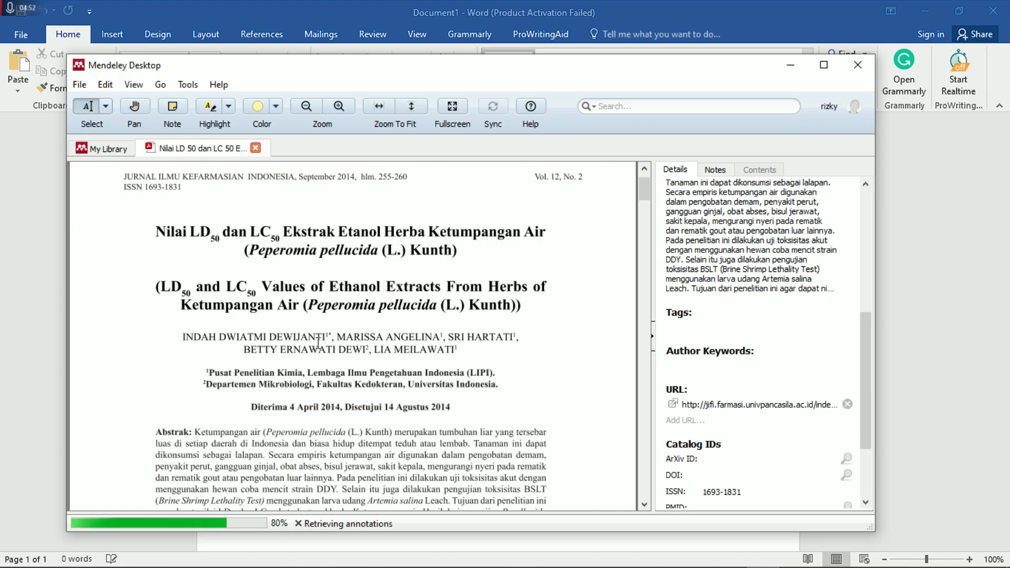
pyautogui.scroll(1, 374, 424)
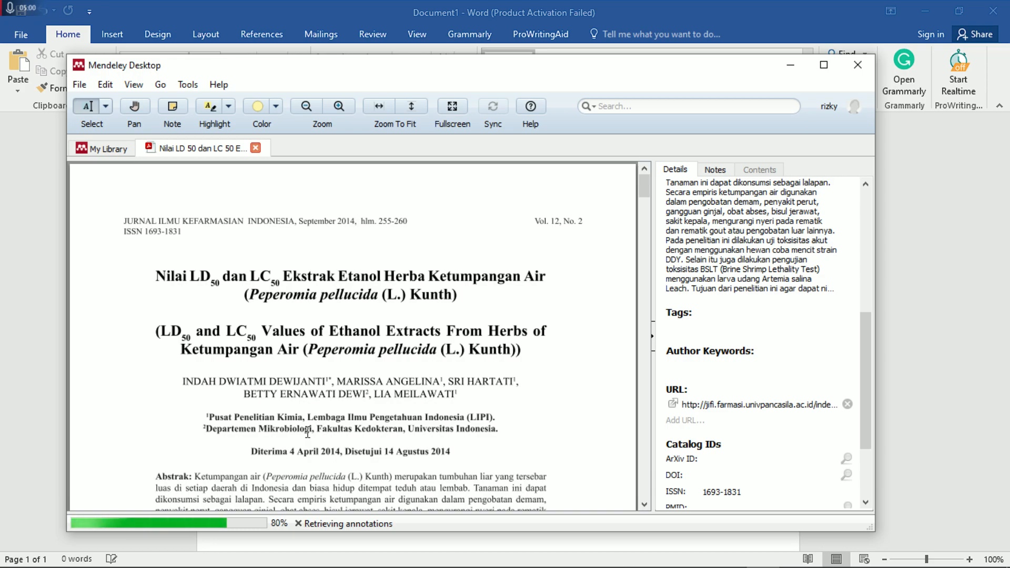
pyautogui.click(133, 84)
pyautogui.moveTo(158, 140)
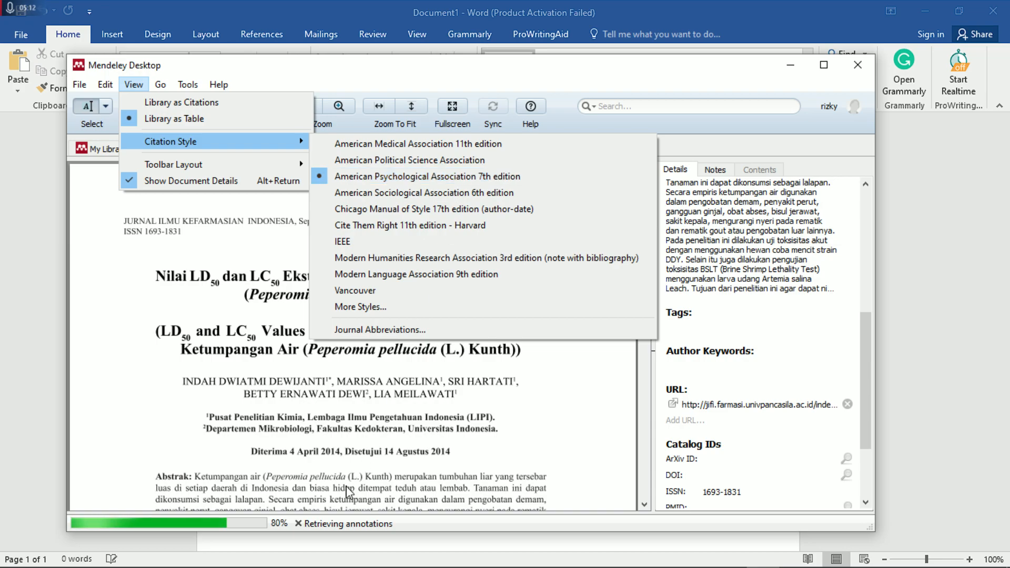
pyautogui.click(461, 177)
# Step: Copy the Indonesian abstract's opening passage, from "Ketumpangan air" through "hewan coba mencit strain DDY", in the open article
pyautogui.scroll(-2, 269, 363)
pyautogui.scroll(-2, 269, 363)
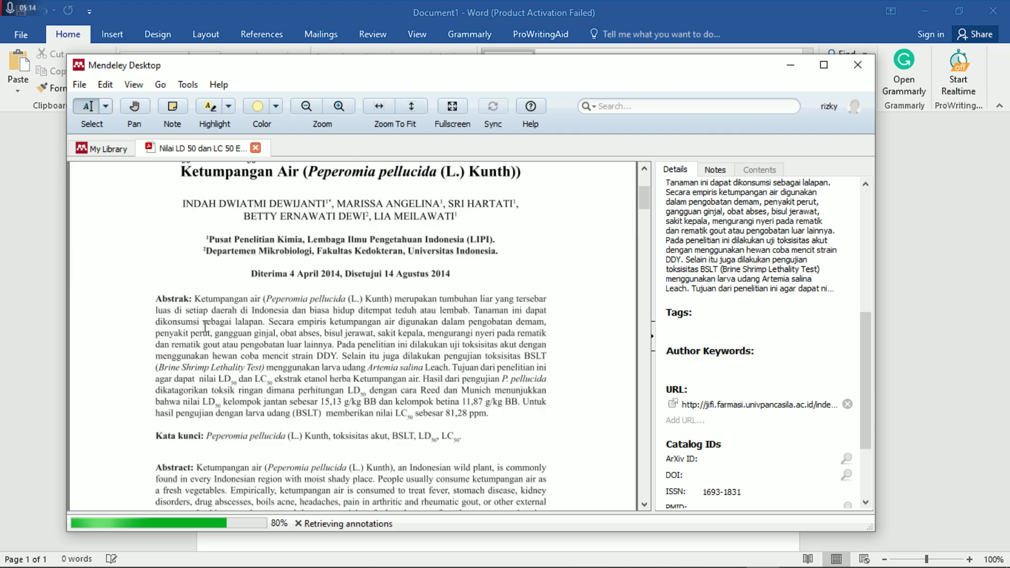
pyautogui.moveTo(194, 298); pyautogui.dragTo(337, 357)
pyautogui.hotkey('ctrl', 'c')
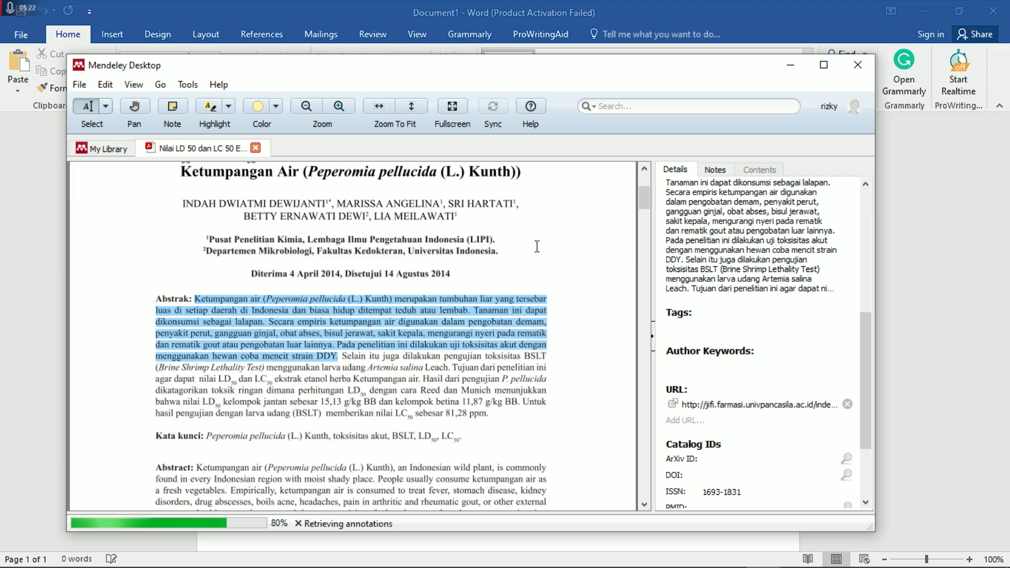
# Step: Move the Mendeley window aside, paste the copied passage as text only into the Word document, and end it with a period
pyautogui.moveTo(249, 68); pyautogui.dragTo(619, 139)
pyautogui.click(315, 206)
pyautogui.rightClick(316, 211)
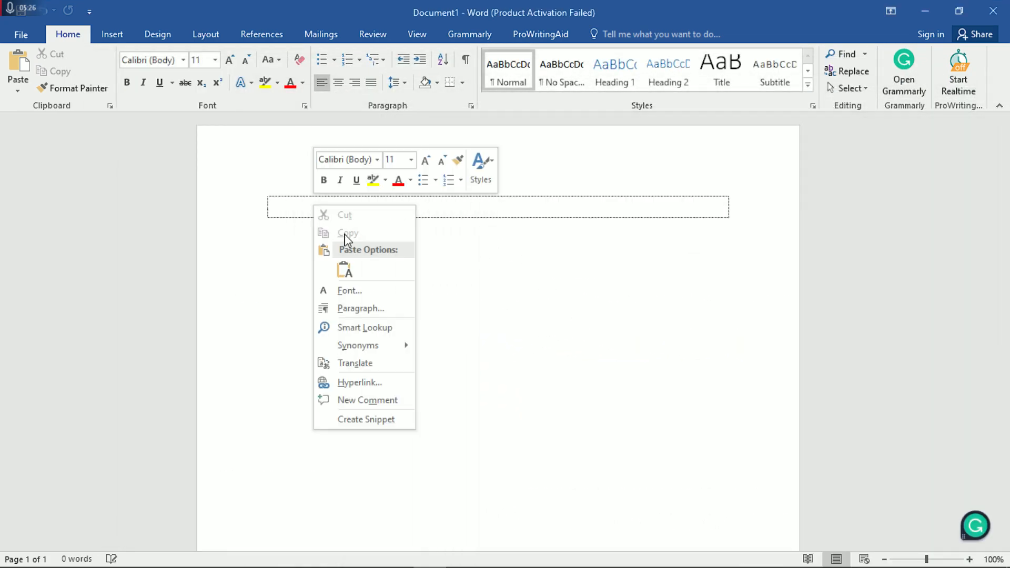
pyautogui.click(342, 266)
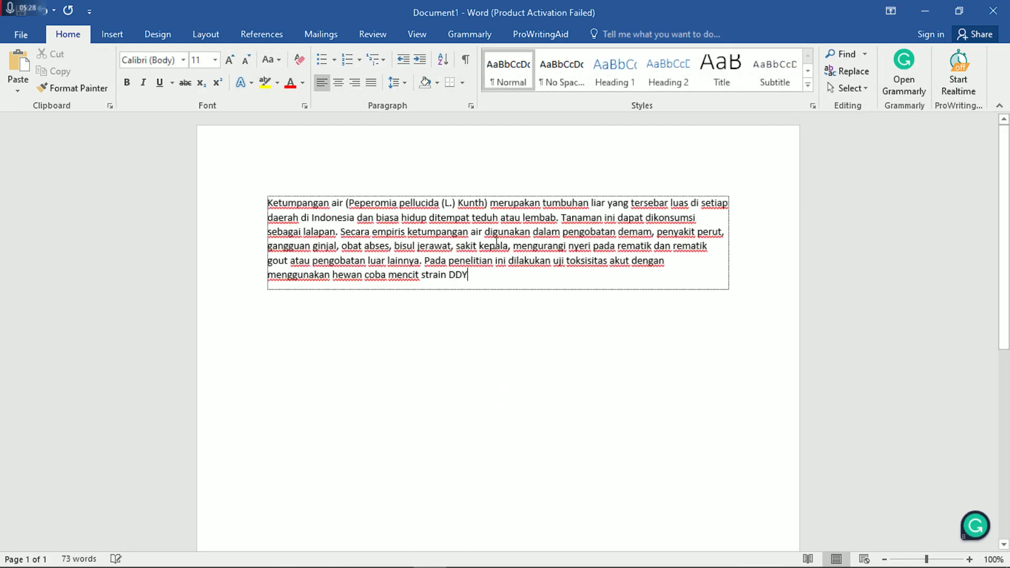
pyautogui.write('.')
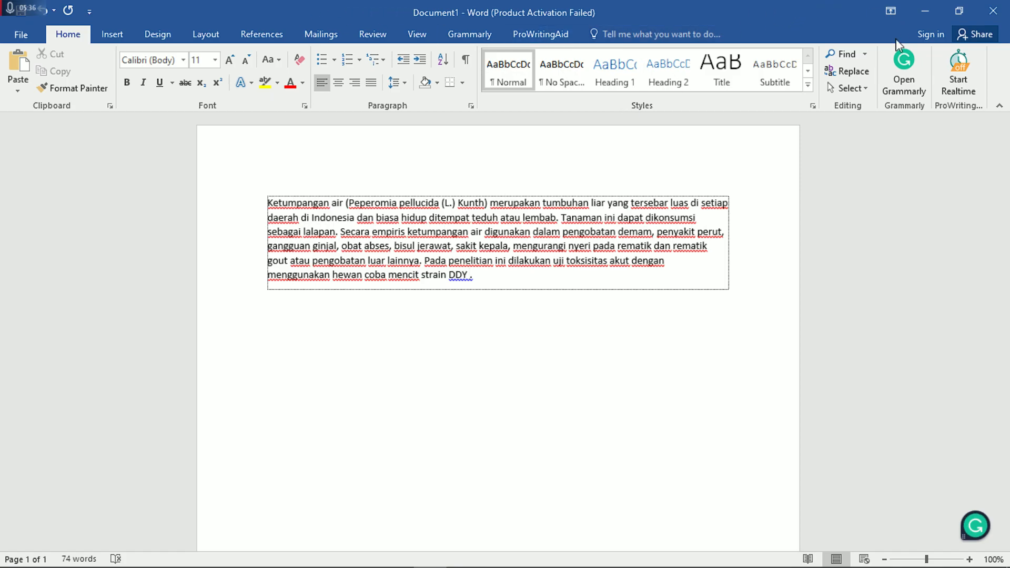
# Step: Switch to Mendeley Desktop, move its window fully into view, and copy the article title from the document details
pyautogui.click(763, 554)
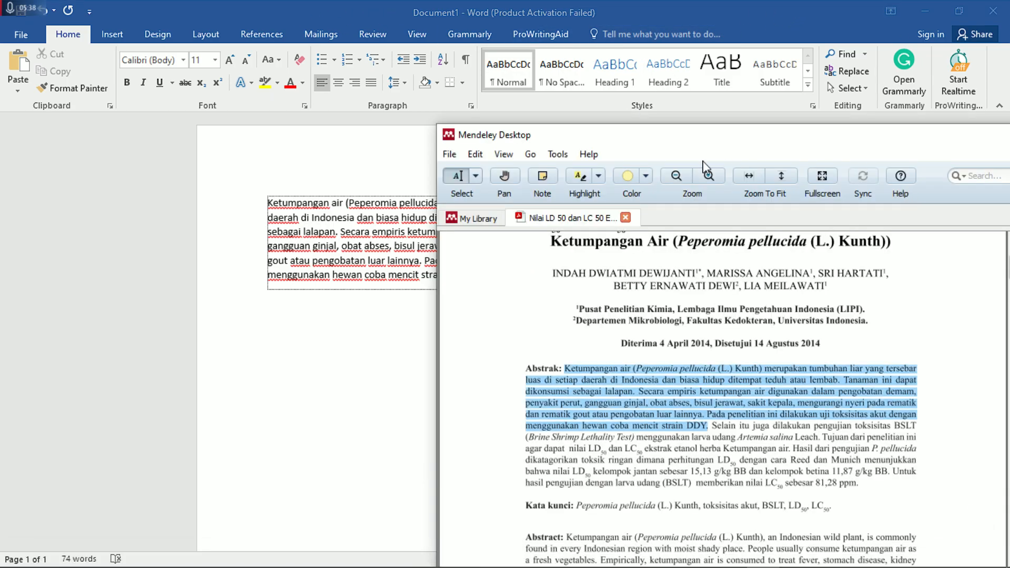
pyautogui.moveTo(882, 141); pyautogui.dragTo(522, 98)
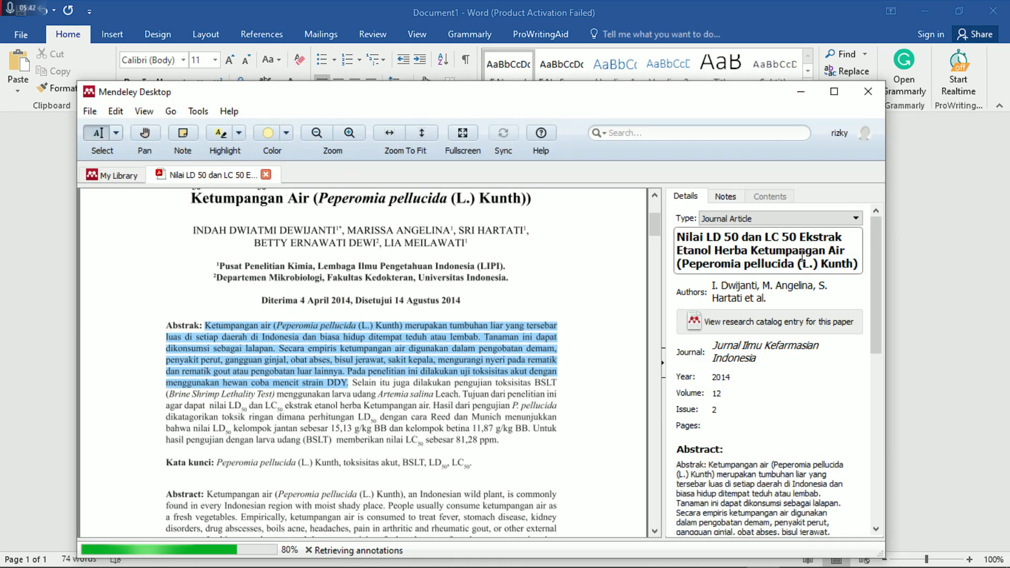
pyautogui.tripleClick(802, 256)
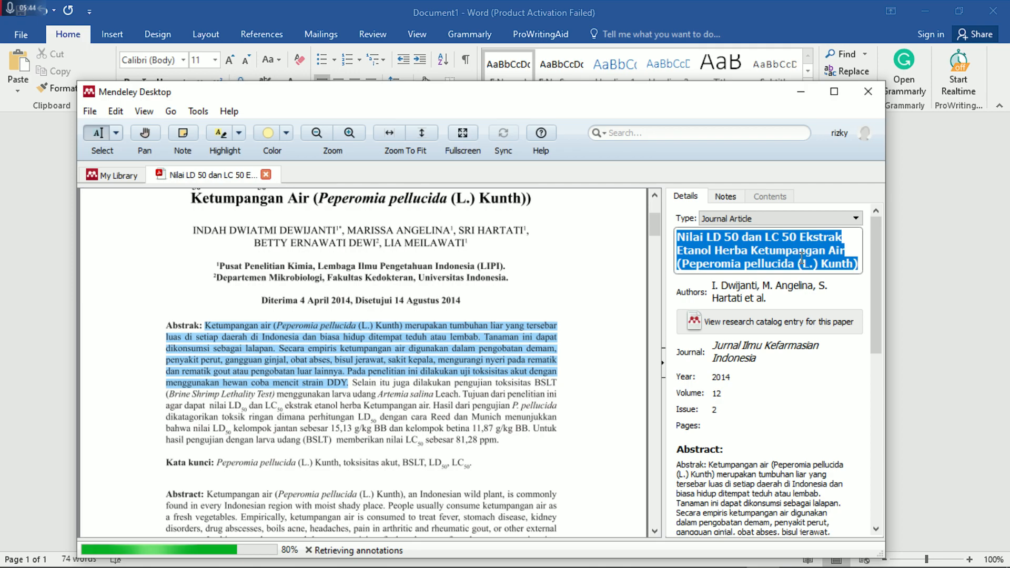
pyautogui.rightClick(767, 252)
pyautogui.click(795, 315)
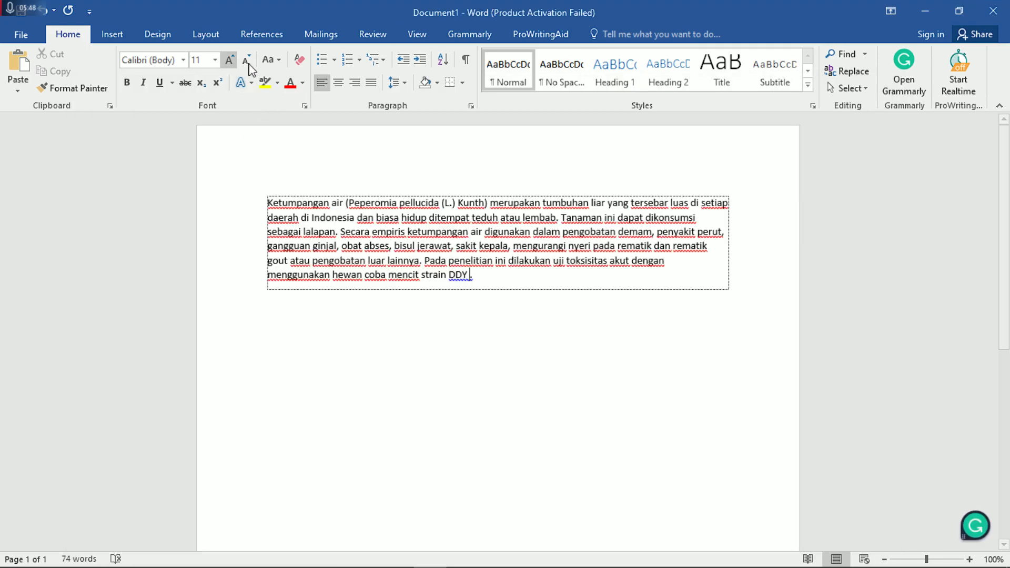
# Step: In Word, insert a Mendeley citation before the final period, finding the article by its pasted title "Nilai LD 50 dan LC 50 Ekstrak Etanol Herba Ketumpangan Air"
pyautogui.click(263, 35)
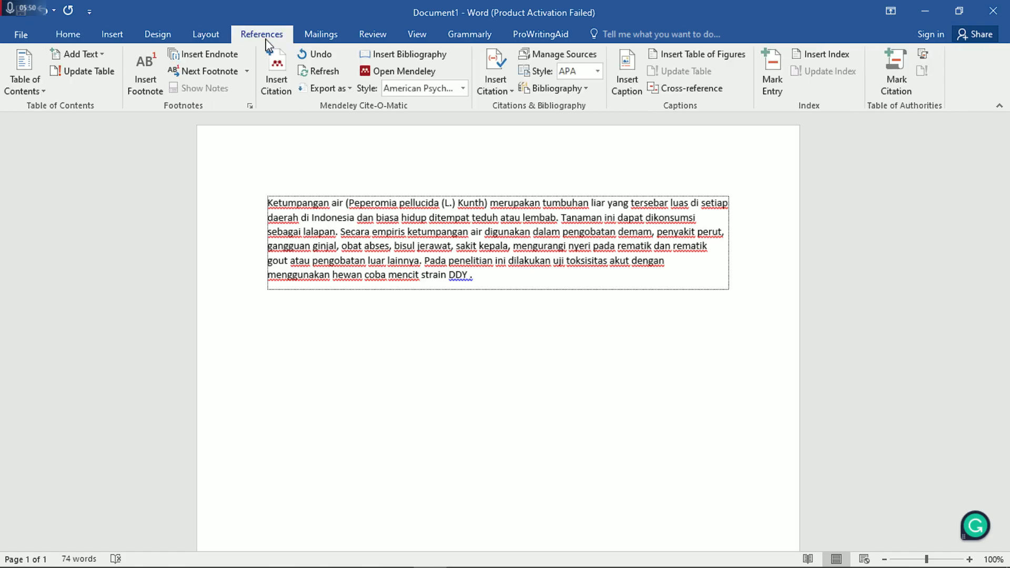
pyautogui.click(271, 71)
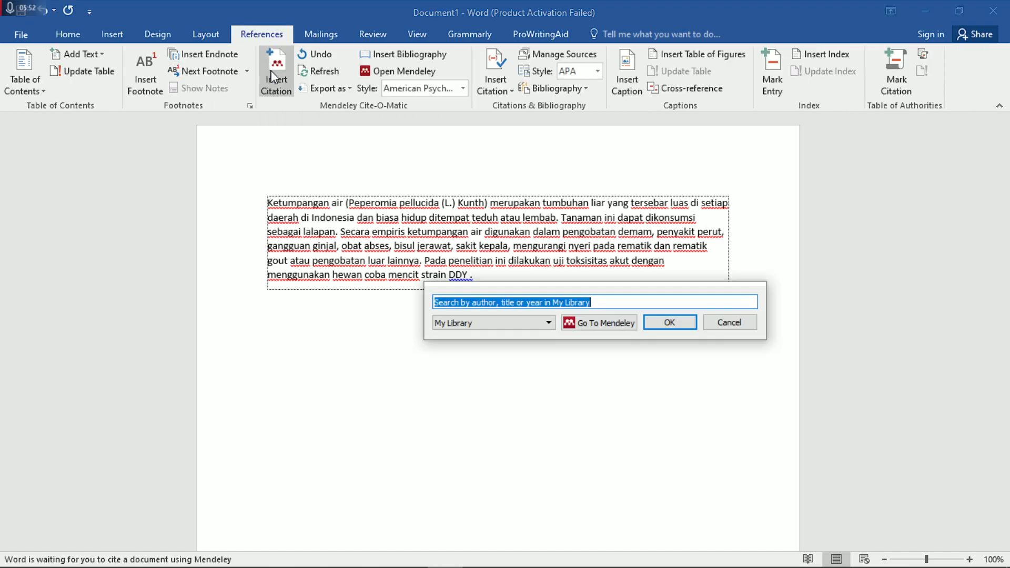
pyautogui.rightClick(577, 302)
pyautogui.click(610, 383)
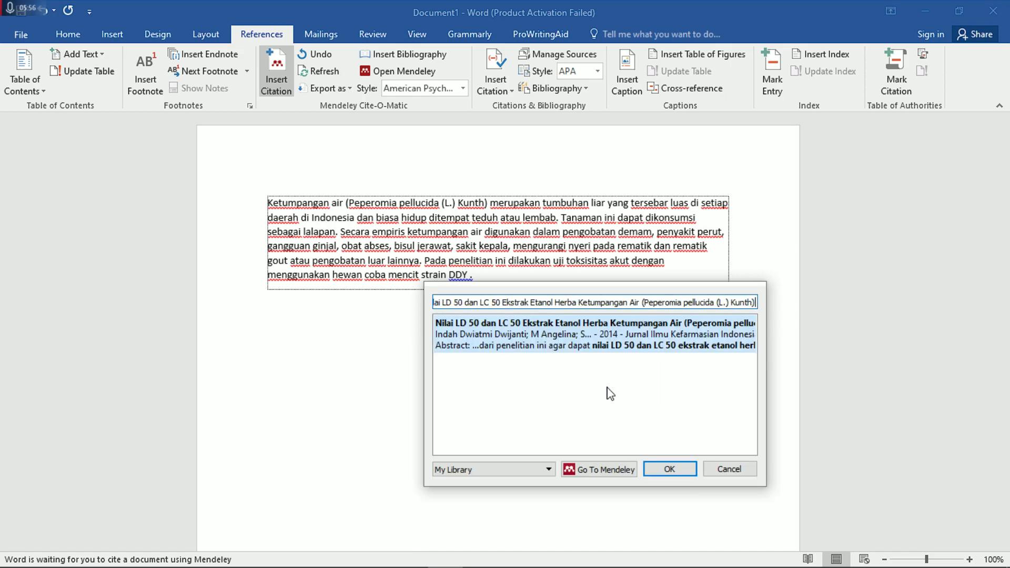
pyautogui.click(665, 468)
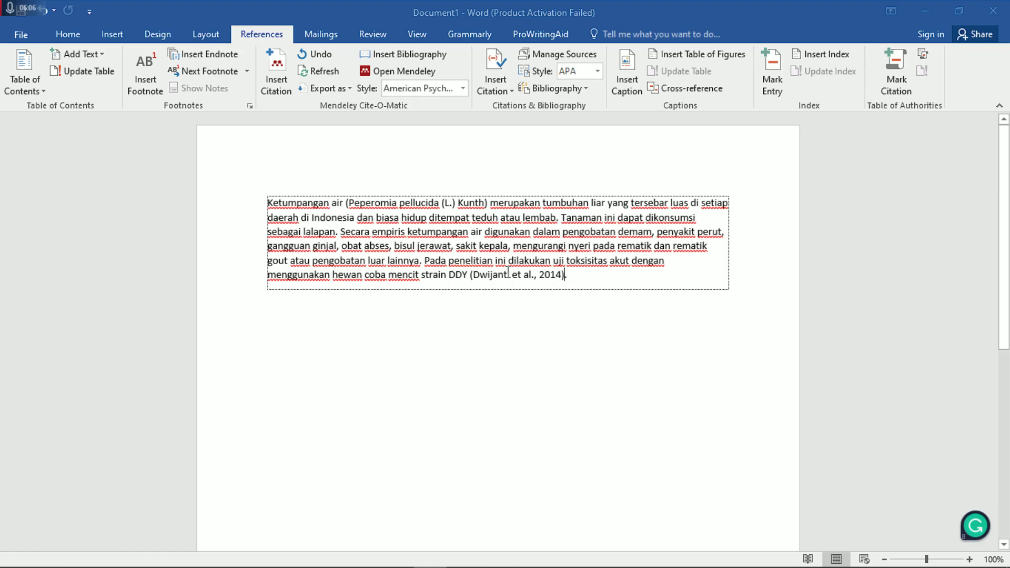
# Step: Add the heading "Daftar pustaka" below the cited paragraph, leaving an empty paragraph between them, and insert the Mendeley bibliography under the heading
pyautogui.click(583, 279)
pyautogui.press('Tab')
pyautogui.press('Tab')
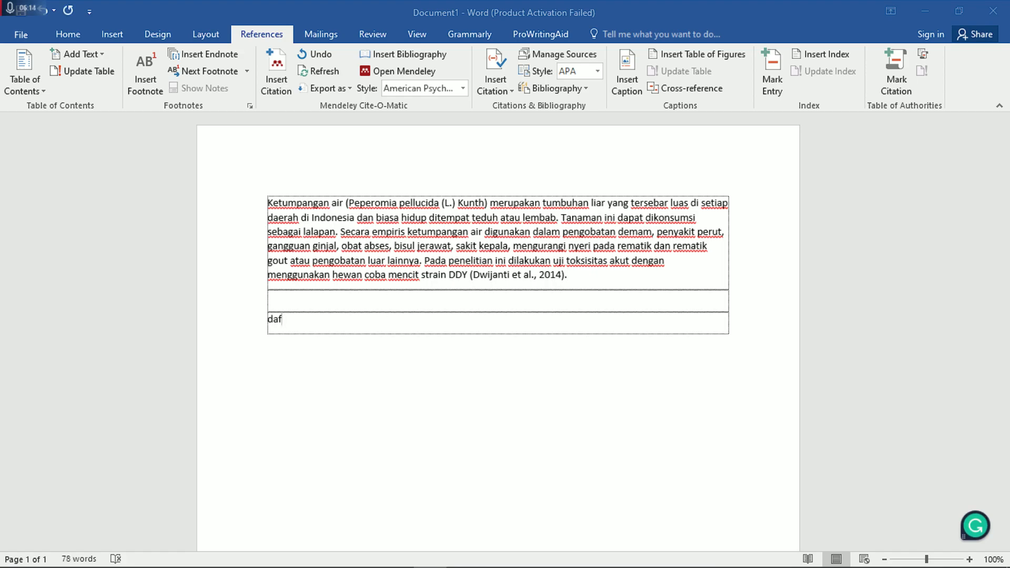
pyautogui.write('daftar')
pyautogui.press('Tab')
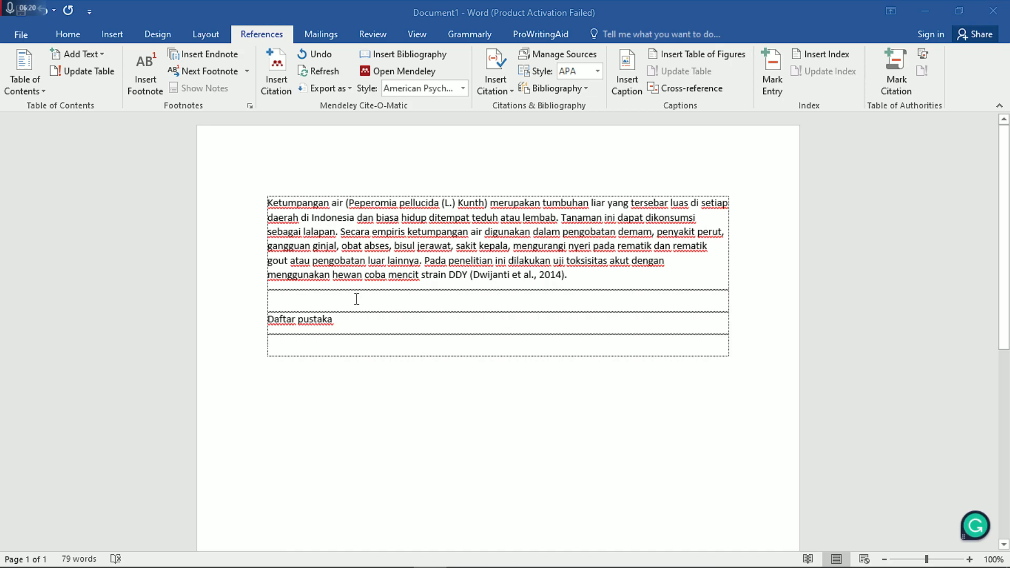
pyautogui.click(395, 58)
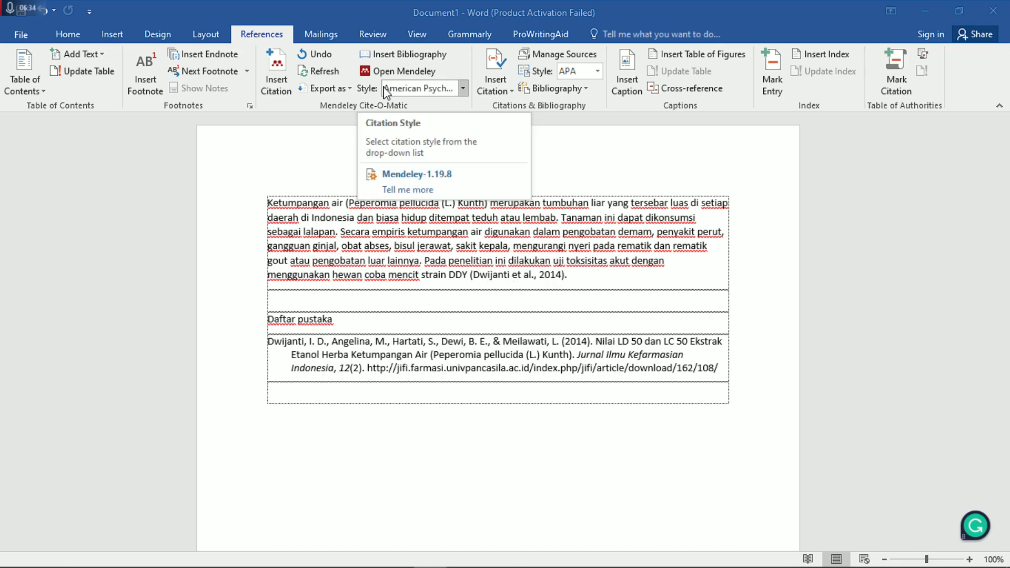
# Step: Select the in-text citation and switch the document's Mendeley citation style to IEEE
pyautogui.click(518, 274)
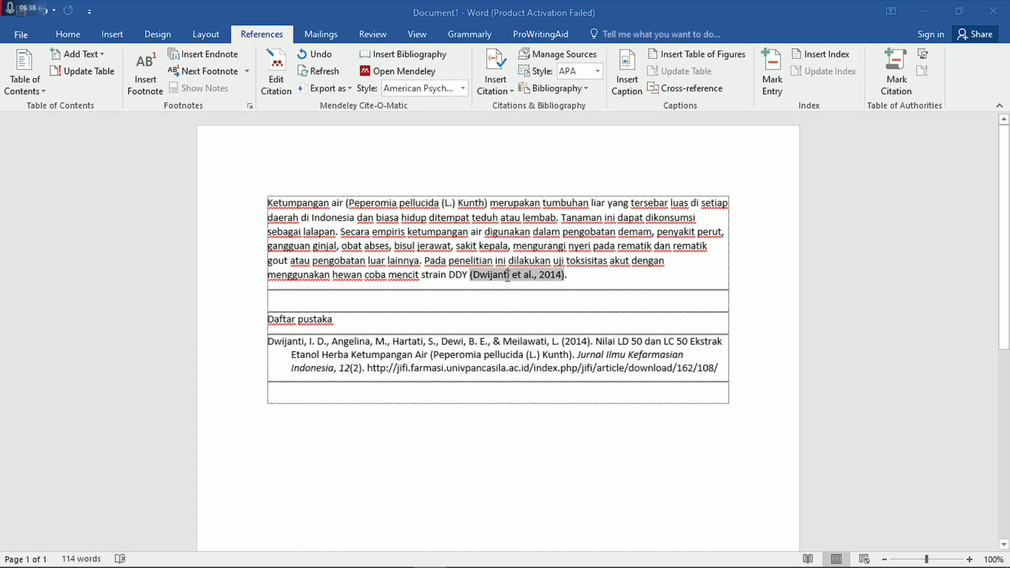
pyautogui.doubleClick(508, 275)
pyautogui.click(507, 275)
pyautogui.click(444, 88)
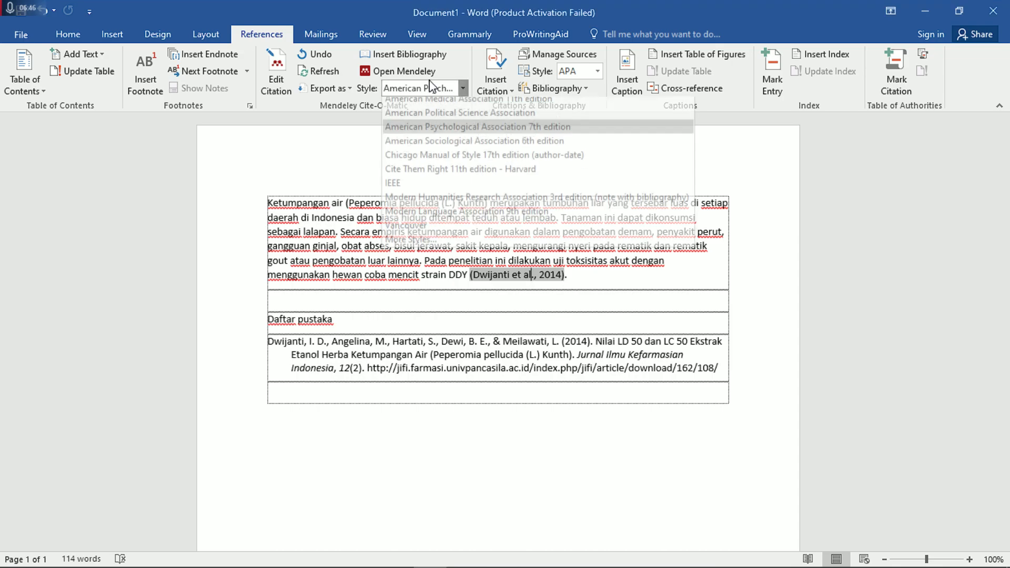
pyautogui.click(421, 190)
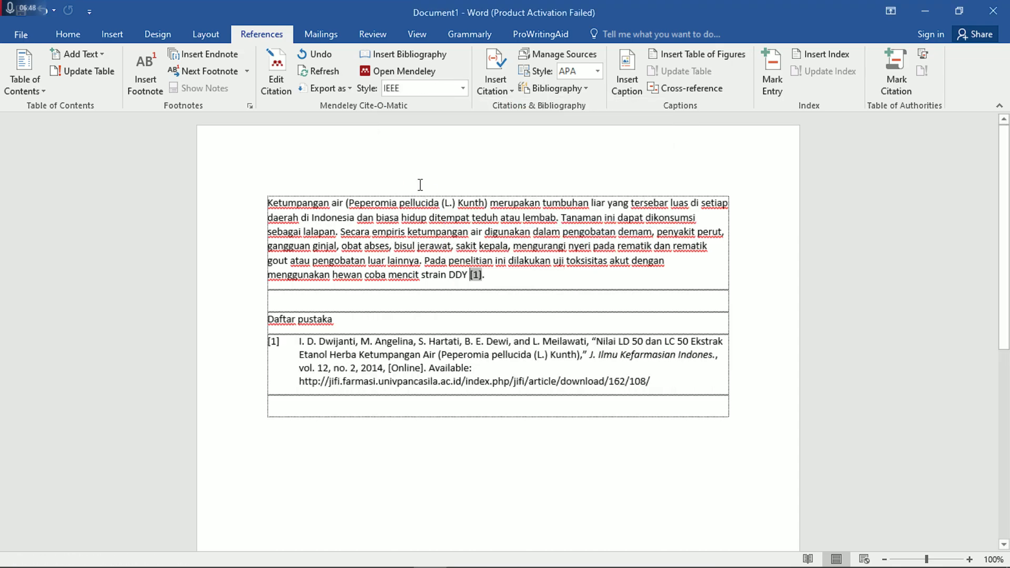
# Step: Switch the Mendeley citation style to Chicago Manual of Style 17th edition (author-date), followed by American Sociological Association 6th edition
pyautogui.click(439, 88)
pyautogui.click(438, 163)
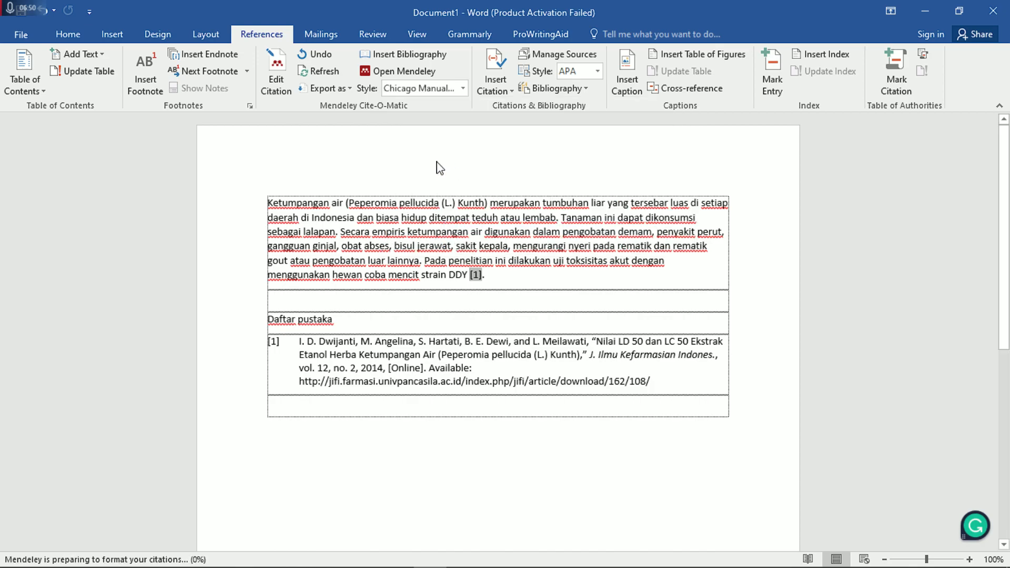
pyautogui.click(463, 88)
pyautogui.click(456, 158)
pyautogui.click(463, 88)
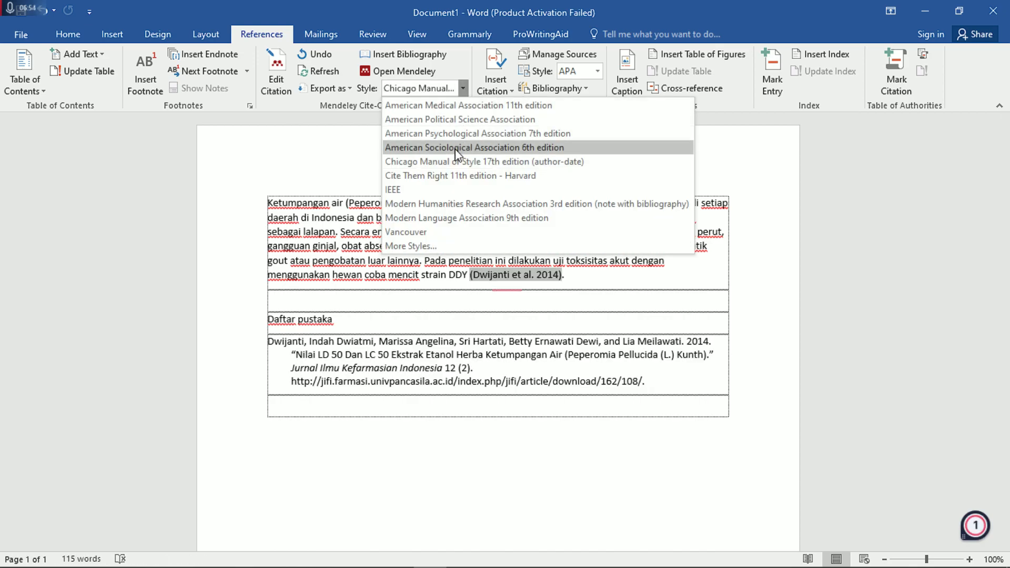
pyautogui.click(456, 149)
# Step: Switch the Mendeley citation style to American Political Science Association, followed by American Medical Association 11th edition
pyautogui.click(463, 88)
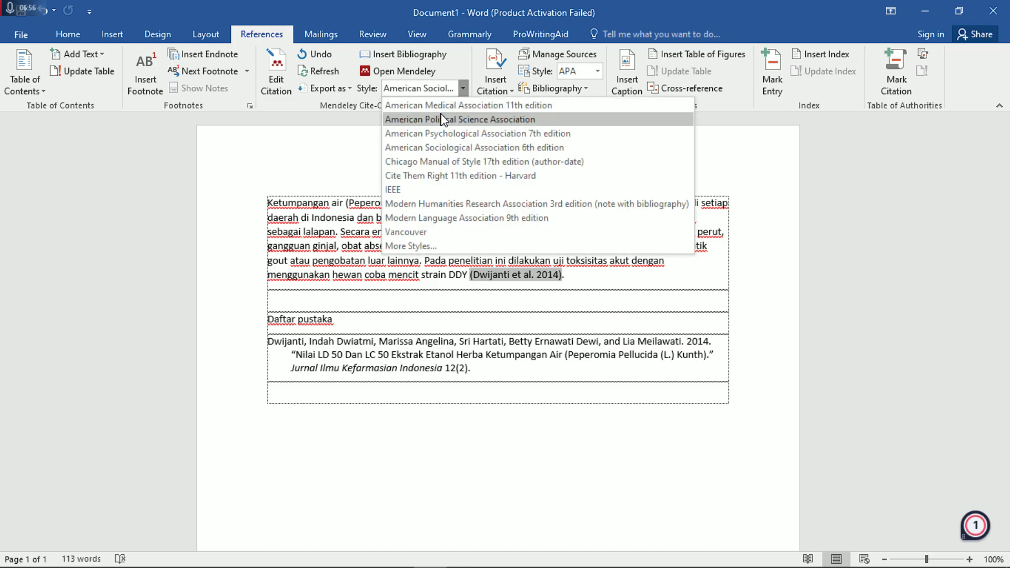
pyautogui.click(462, 120)
pyautogui.click(463, 88)
pyautogui.click(456, 105)
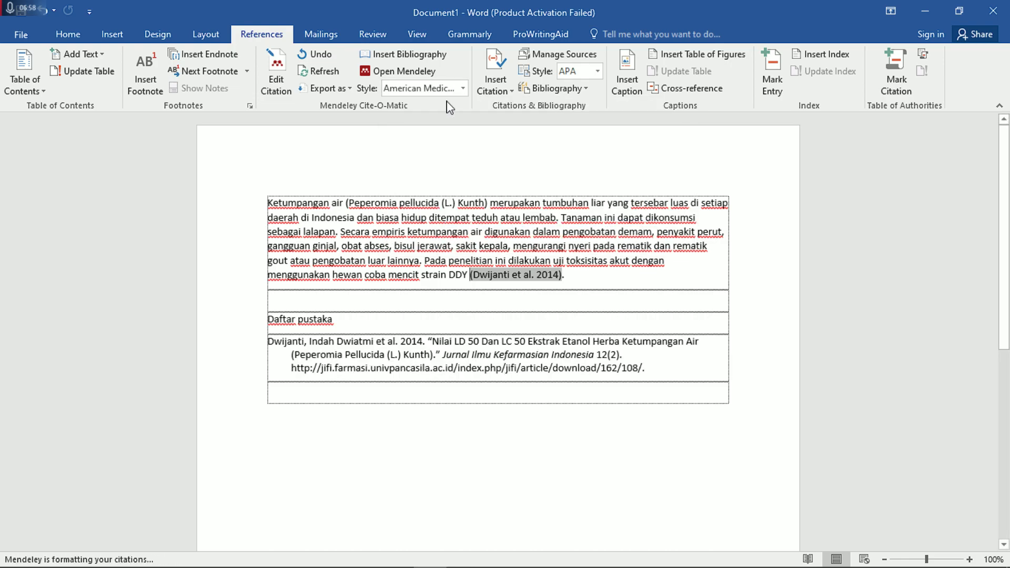
# Step: Try the Modern Humanities Research Association 3rd edition and Modern Language Association 9th edition citation styles on the document
pyautogui.click(463, 88)
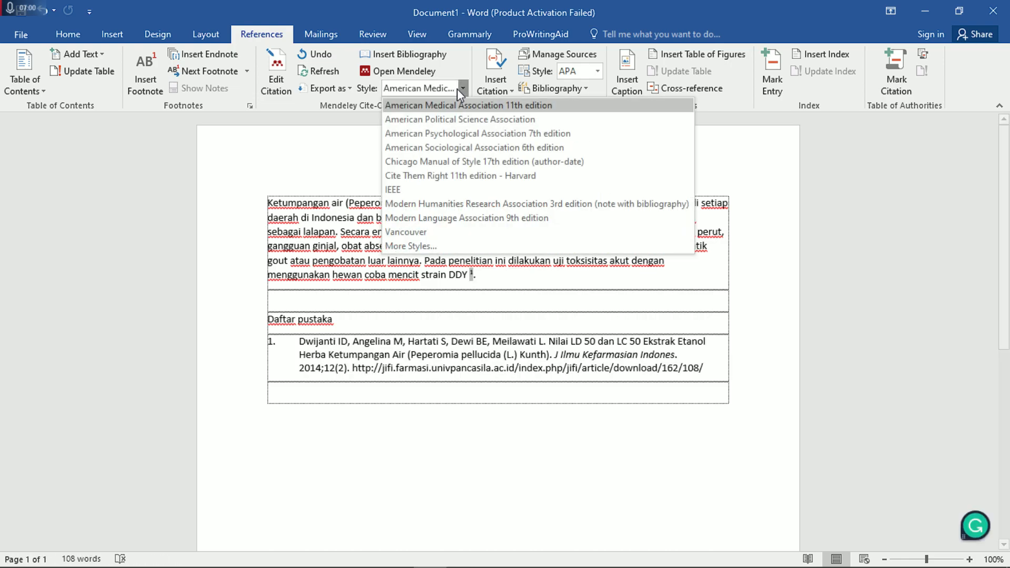
pyautogui.click(443, 204)
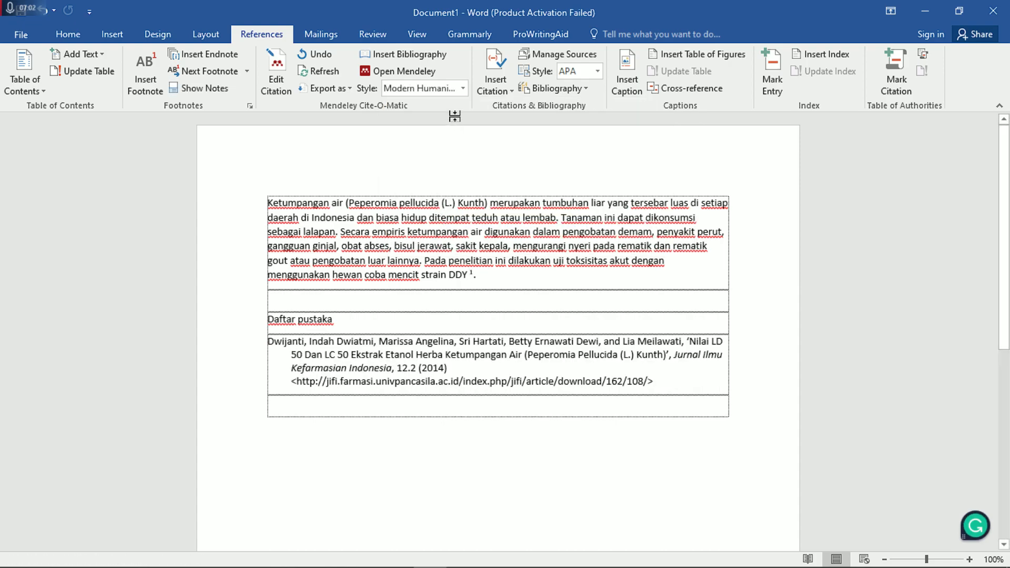
pyautogui.click(463, 88)
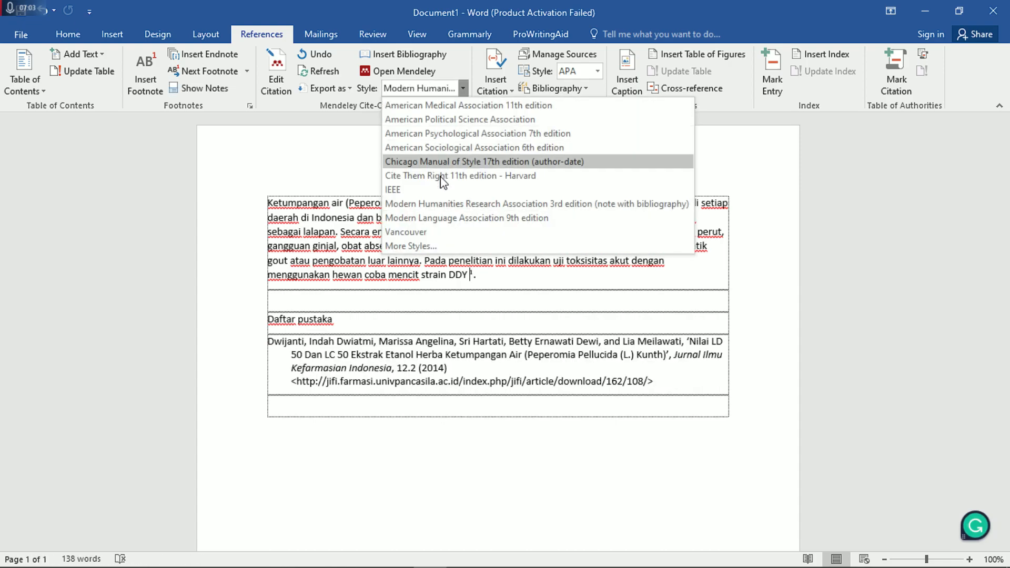
pyautogui.click(439, 218)
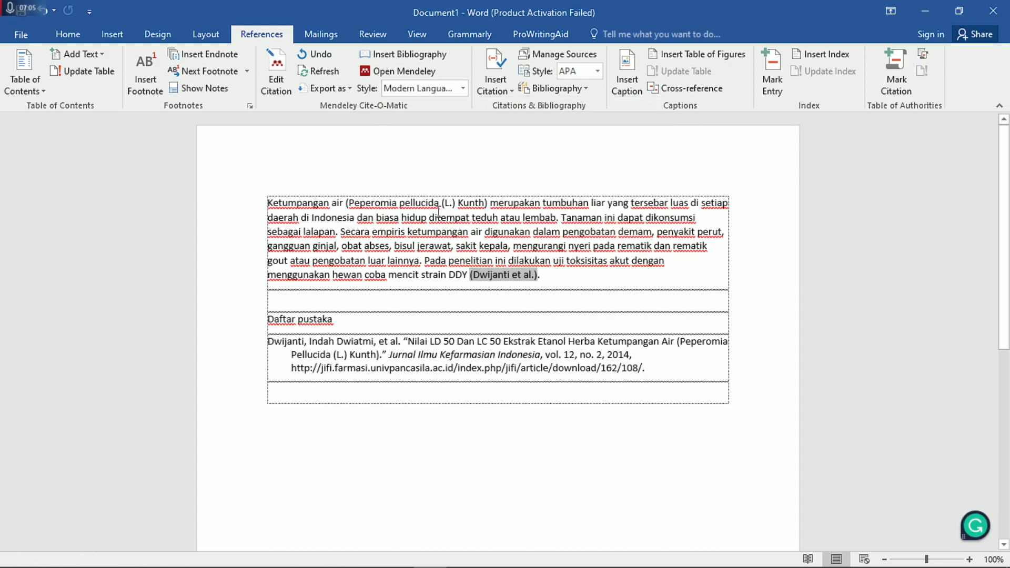
# Step: Apply the Vancouver citation style, and return the document to American Psychological Association 7th edition
pyautogui.click(463, 88)
pyautogui.click(440, 234)
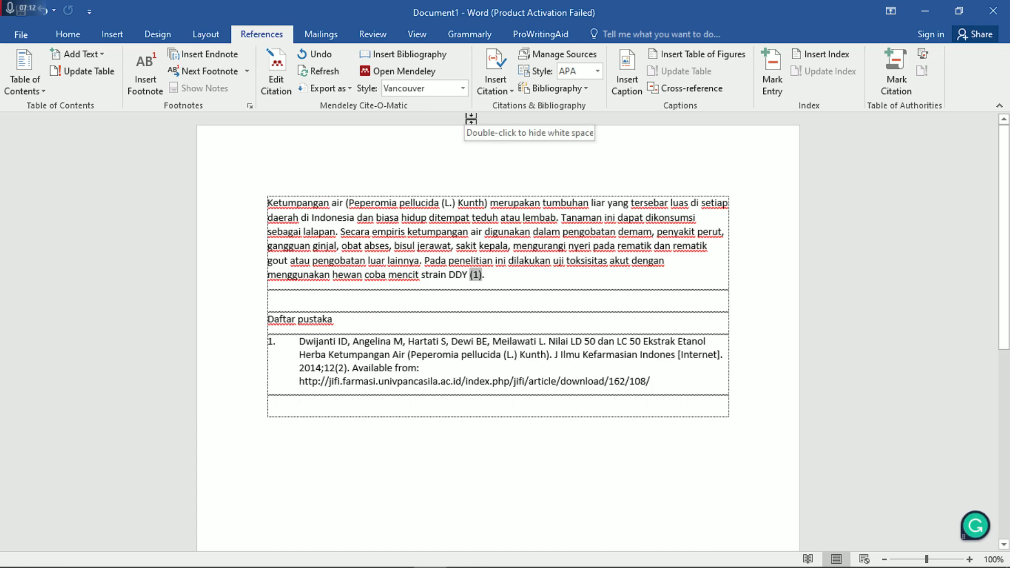
pyautogui.click(463, 87)
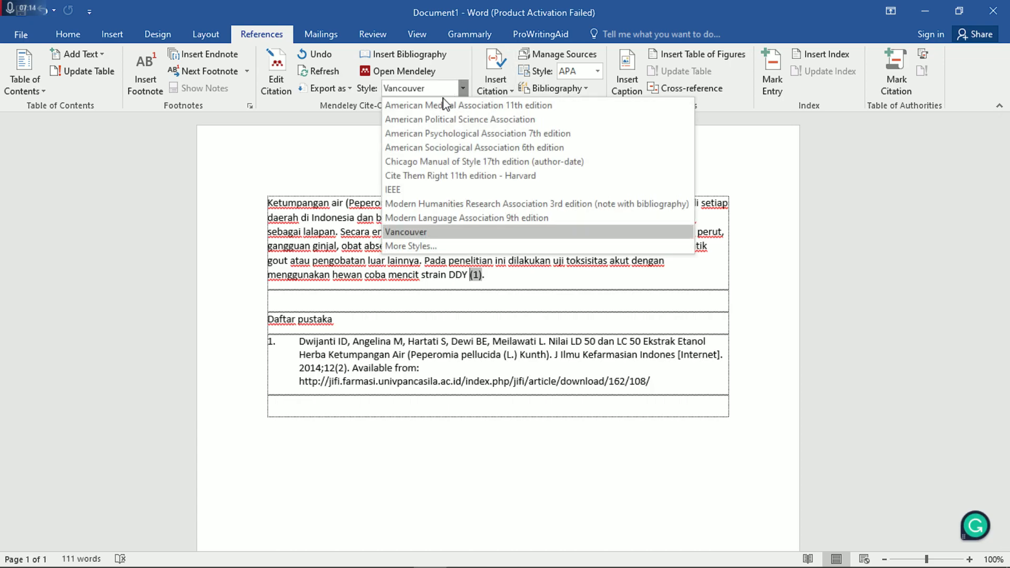
pyautogui.click(434, 138)
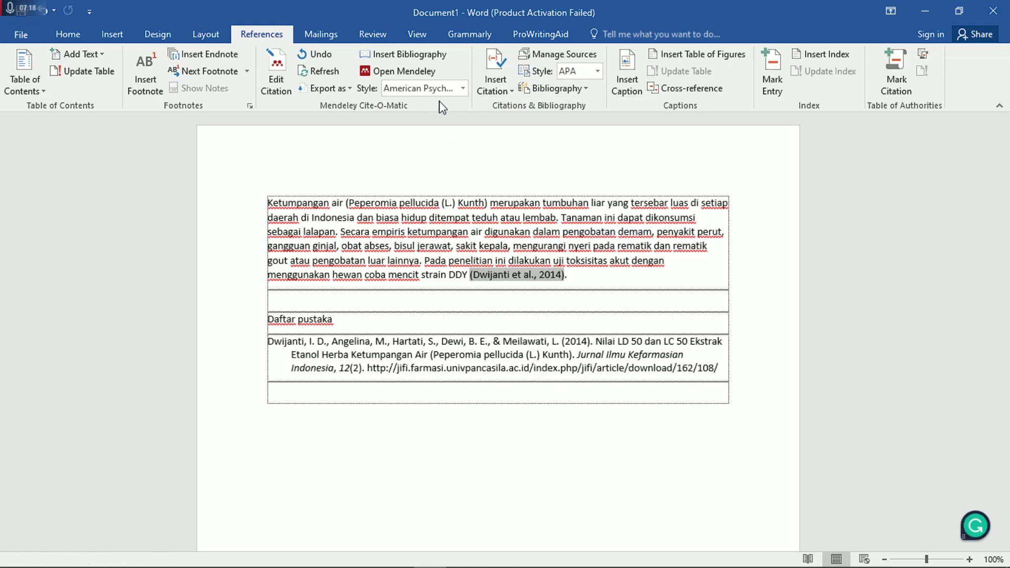
# Step: Switch to Mendeley Desktop, return to the library list, and view the details of the xanthine oxidase derivatives and Genistein, Apigenin, Quercetin articles
pyautogui.moveTo(297, 560)
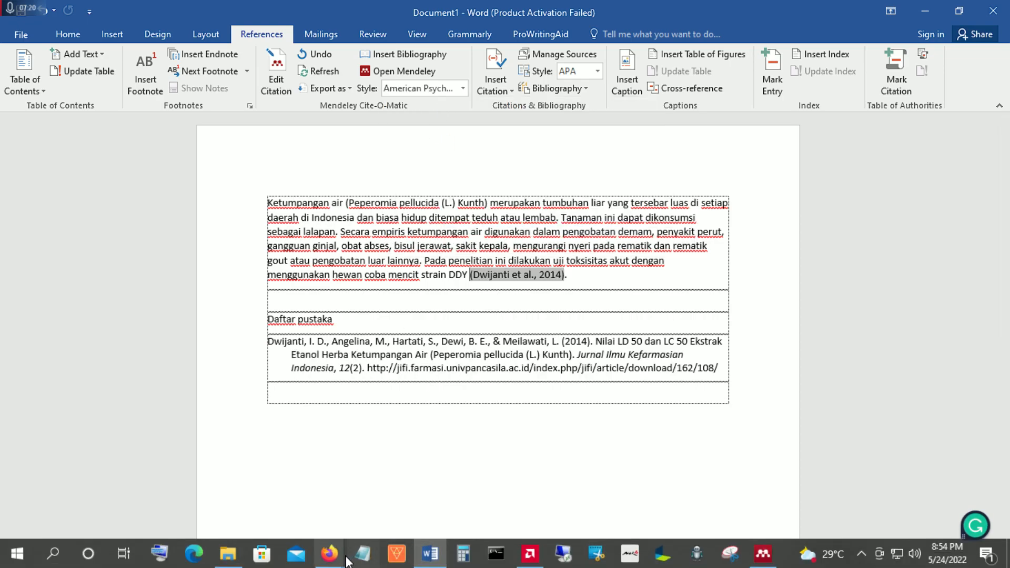
pyautogui.moveTo(332, 560)
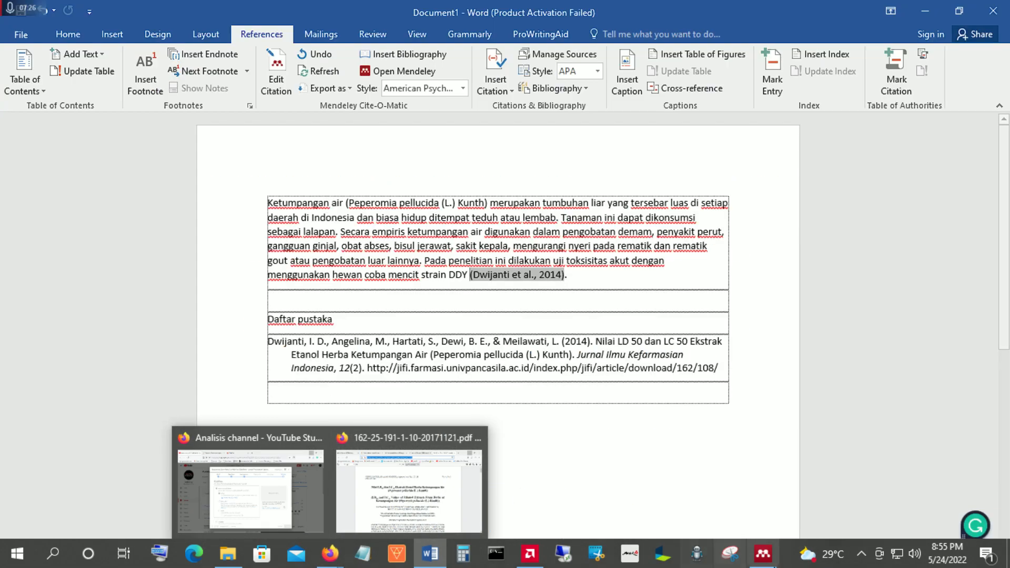
pyautogui.click(762, 553)
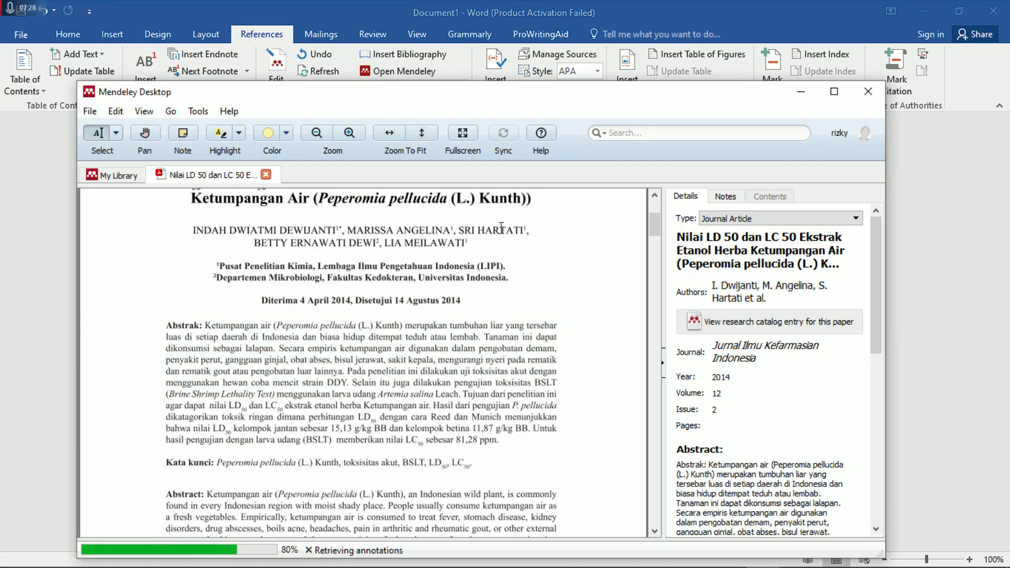
pyautogui.scroll(2, 265, 287)
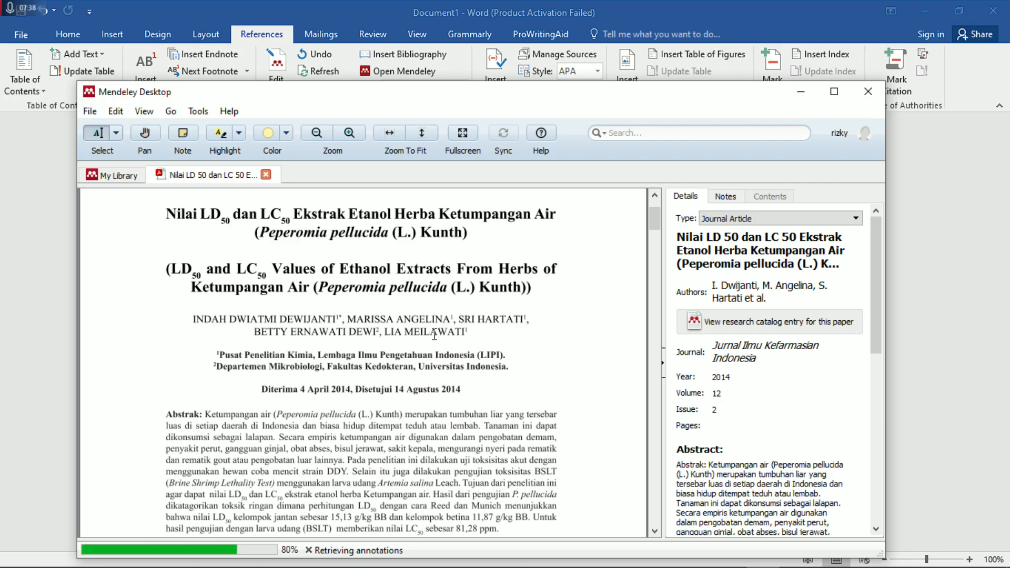
pyautogui.click(113, 175)
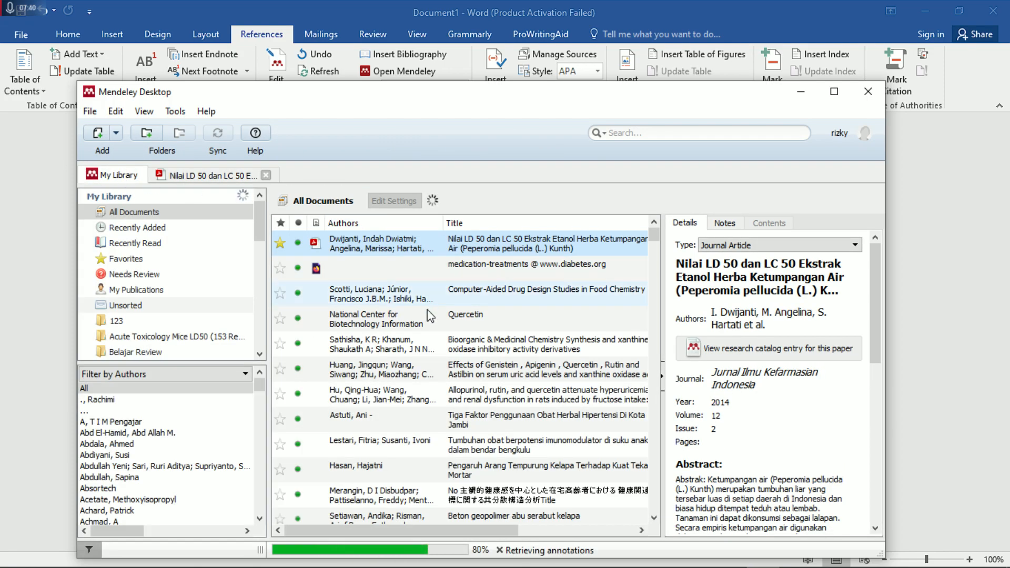
pyautogui.click(472, 349)
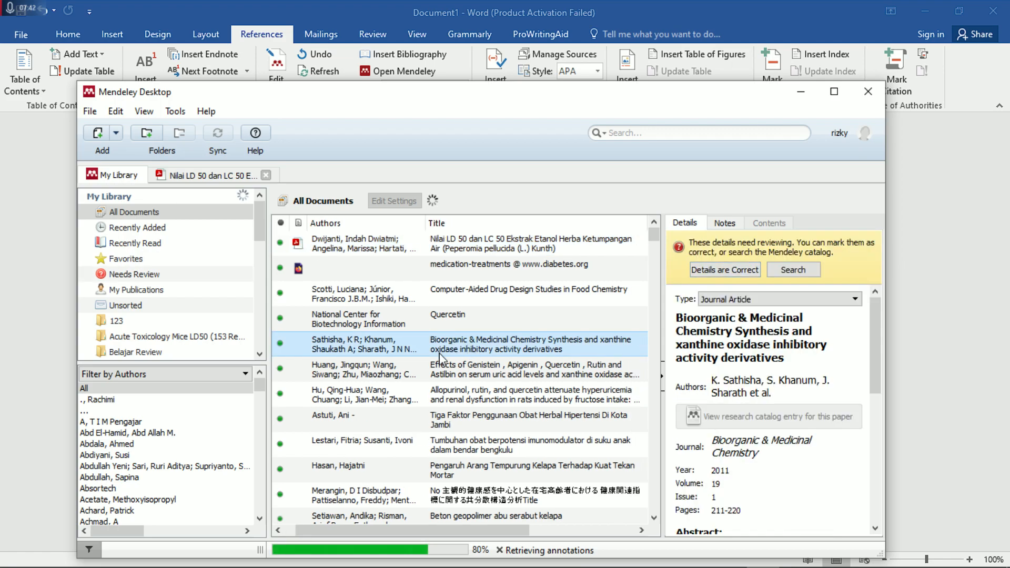
pyautogui.click(442, 366)
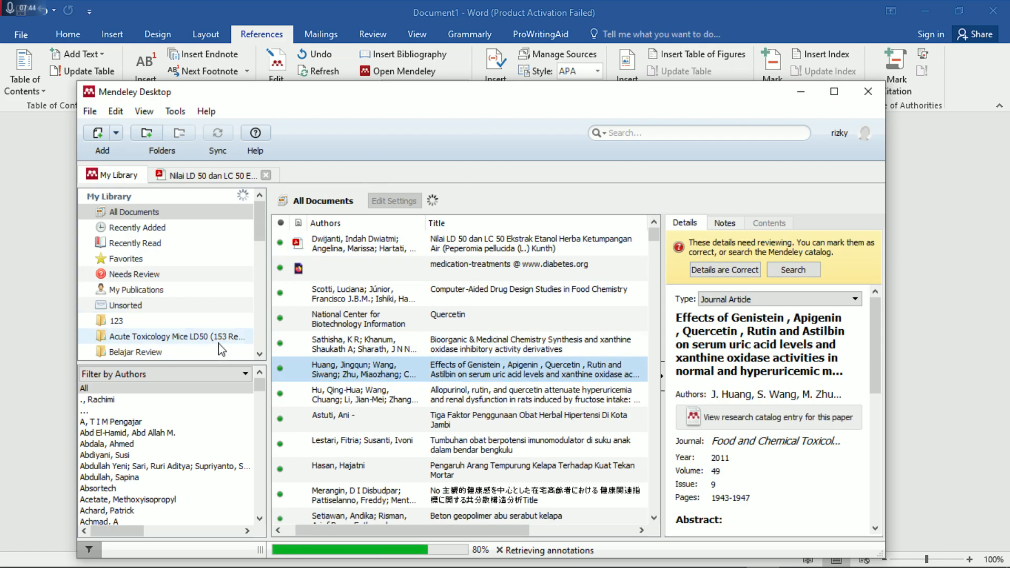
# Step: Filter the library by several different authors, and view the details of Absortech's article "Calcium Chloride: A Superior Choice Over Silica Gel"
pyautogui.click(160, 444)
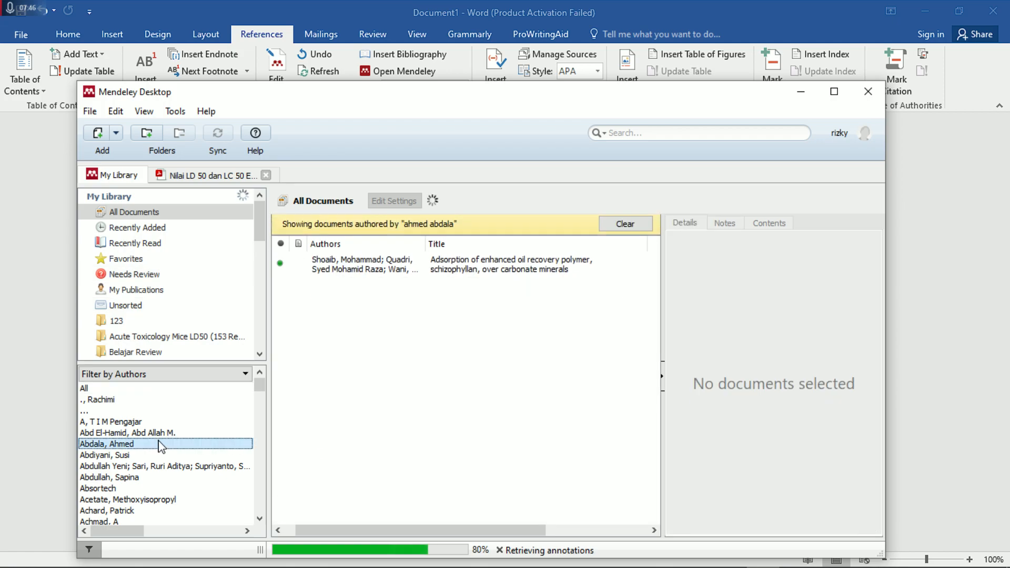
pyautogui.click(138, 489)
pyautogui.click(142, 477)
pyautogui.click(138, 489)
pyautogui.click(368, 261)
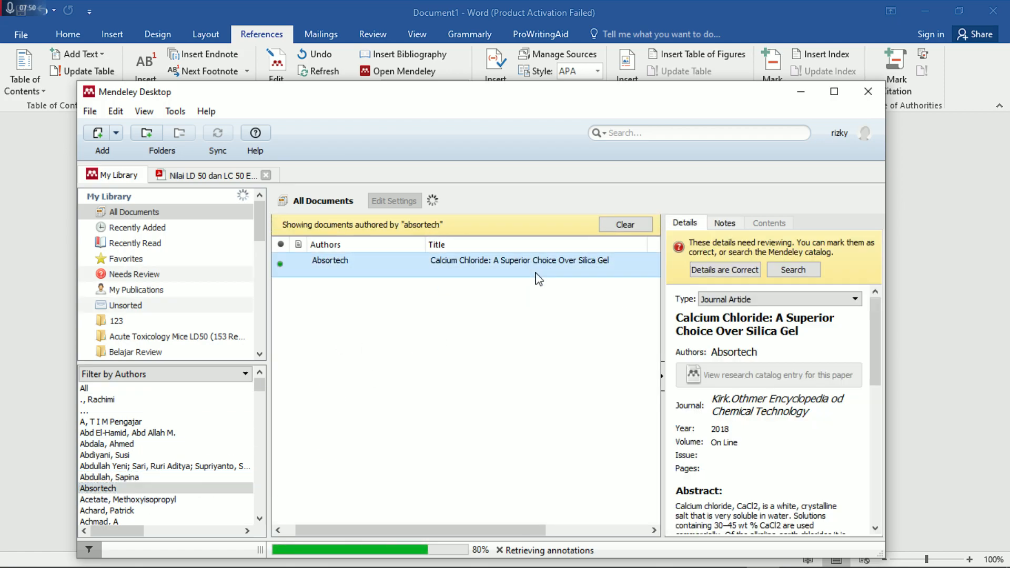
pyautogui.scroll(-1, 158, 474)
pyautogui.click(142, 479)
pyautogui.click(141, 490)
# Step: Open the "Acute Toxicology Mice LD50 (153 Results)" folder and clear the author filter
pyautogui.click(146, 243)
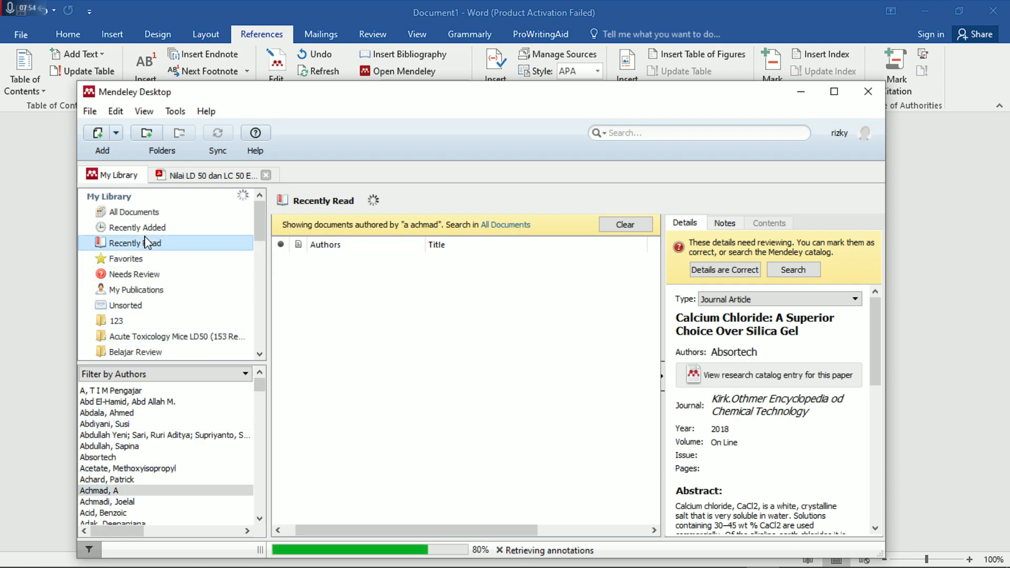
pyautogui.click(146, 231)
pyautogui.click(151, 337)
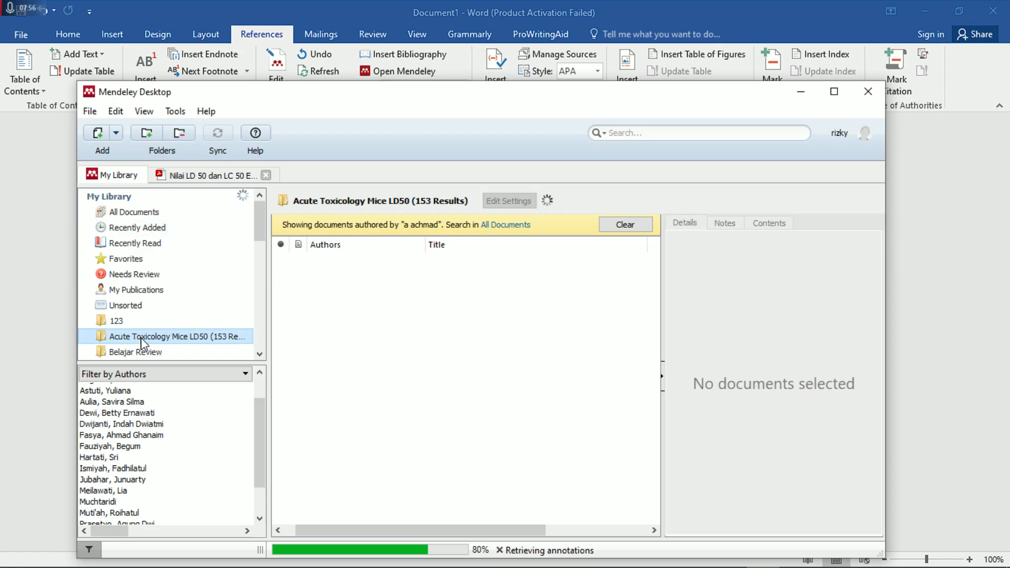
pyautogui.click(709, 134)
pyautogui.click(469, 207)
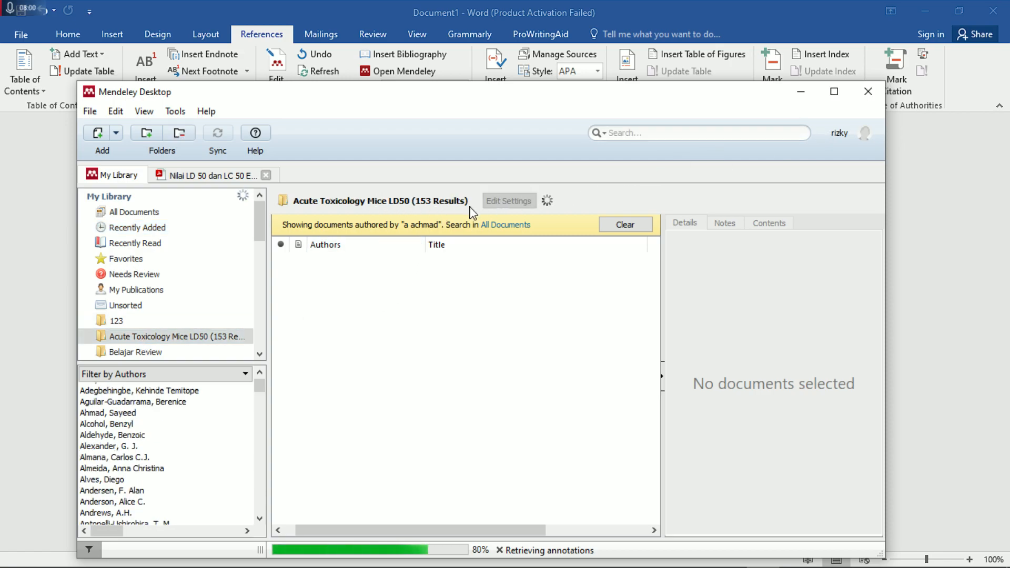
pyautogui.click(625, 225)
# Step: With the folder's first article selected, maximize the Mendeley window and widen the document details pane
pyautogui.click(481, 251)
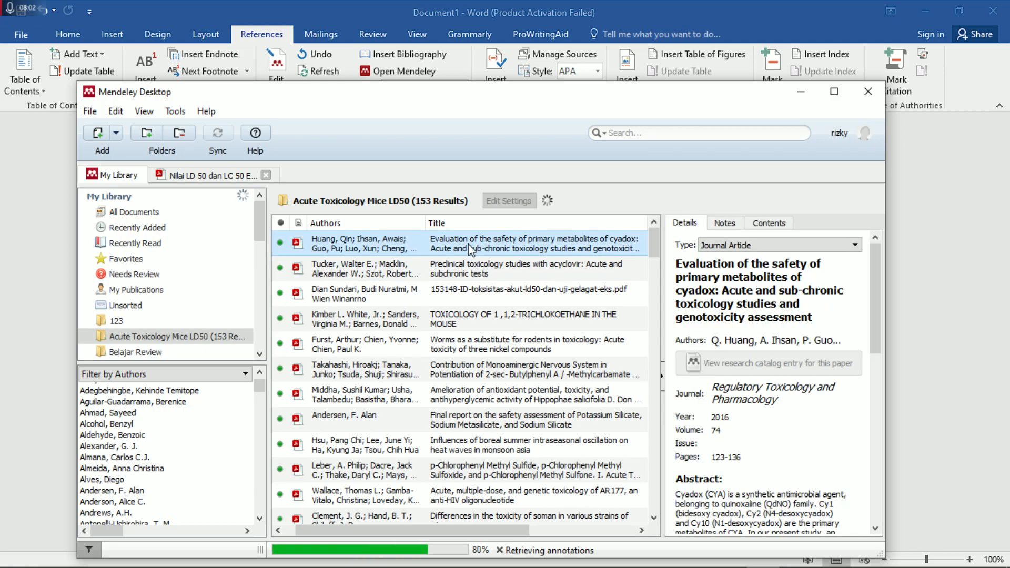
pyautogui.click(834, 92)
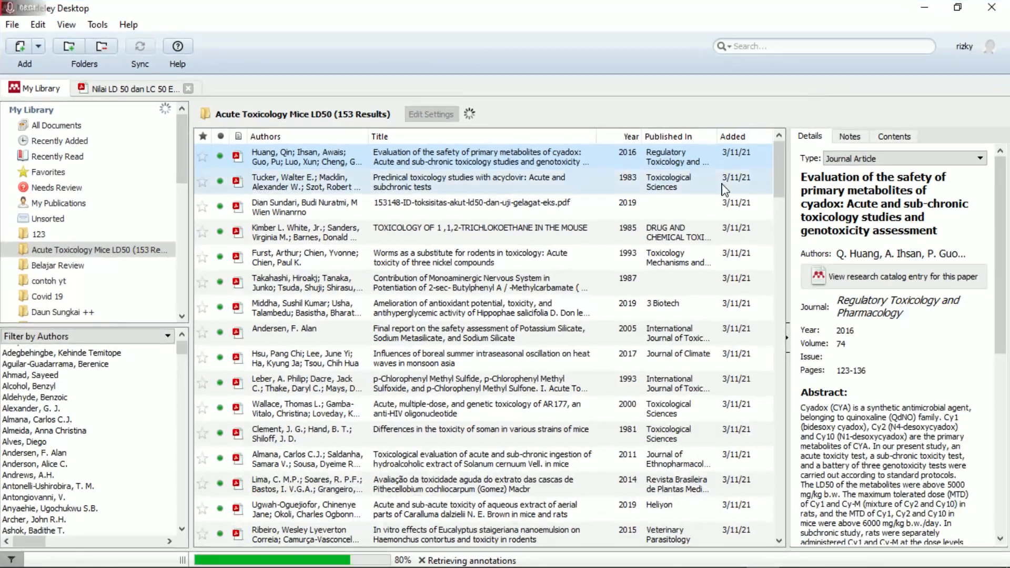
pyautogui.moveTo(788, 231); pyautogui.dragTo(569, 232)
# Step: Select the third article in the folder and remove the "153148-ID-" prefix from its title
pyautogui.press('Down')
pyautogui.press('Down')
pyautogui.press('Up')
pyautogui.press('Down')
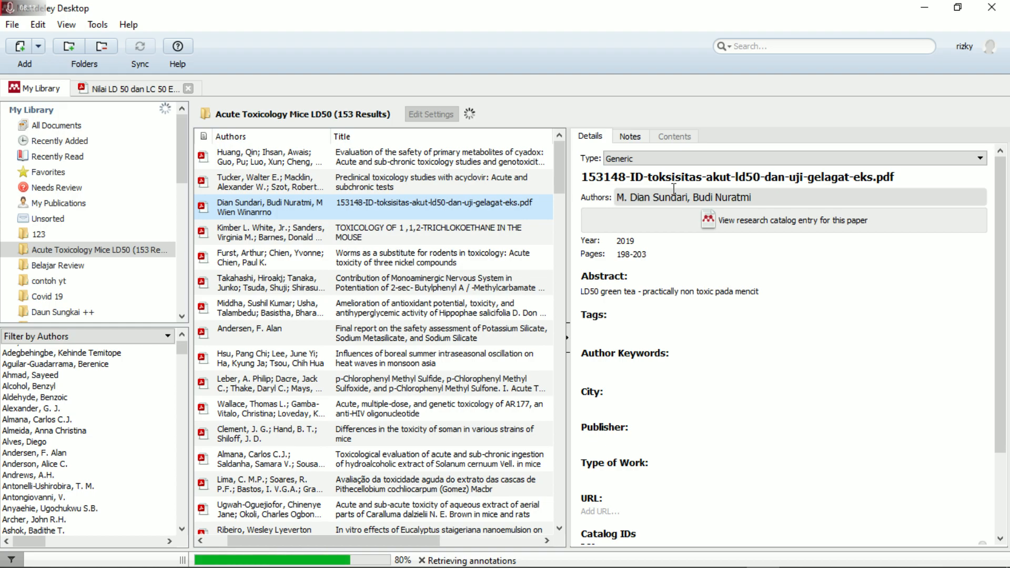
pyautogui.click(636, 177)
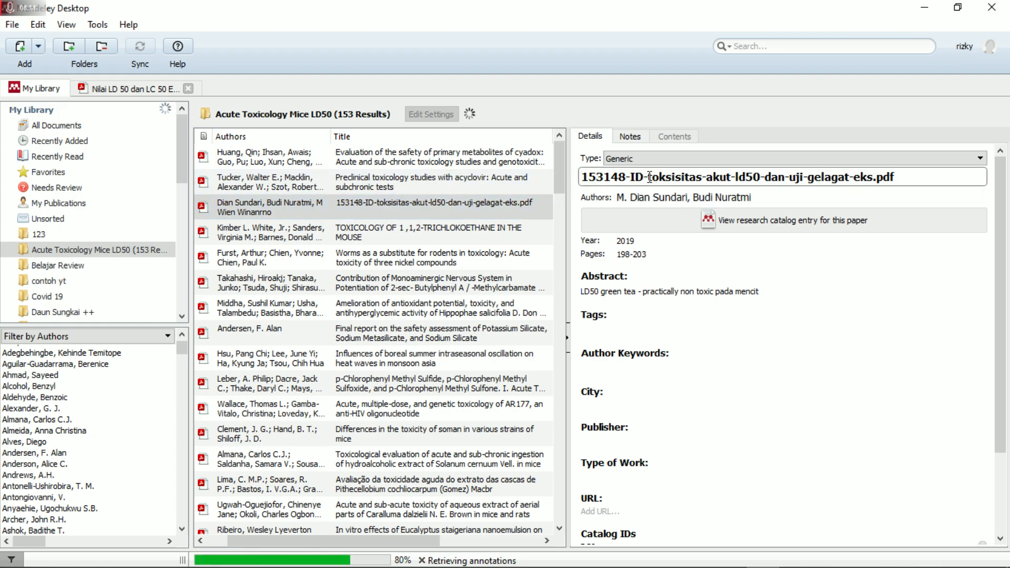
pyautogui.hotkey('shift', 'Home')
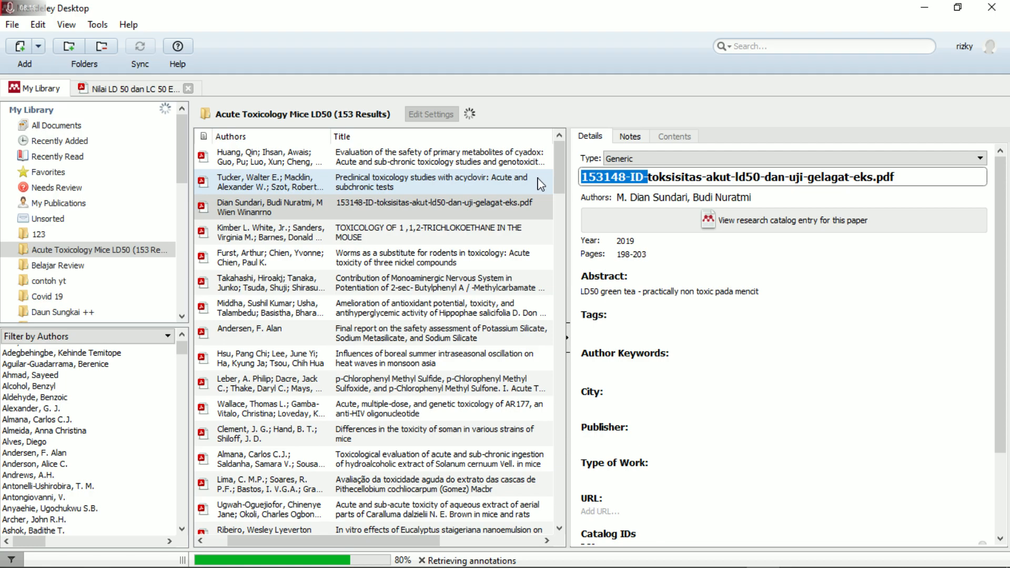
pyautogui.press('BackSpace')
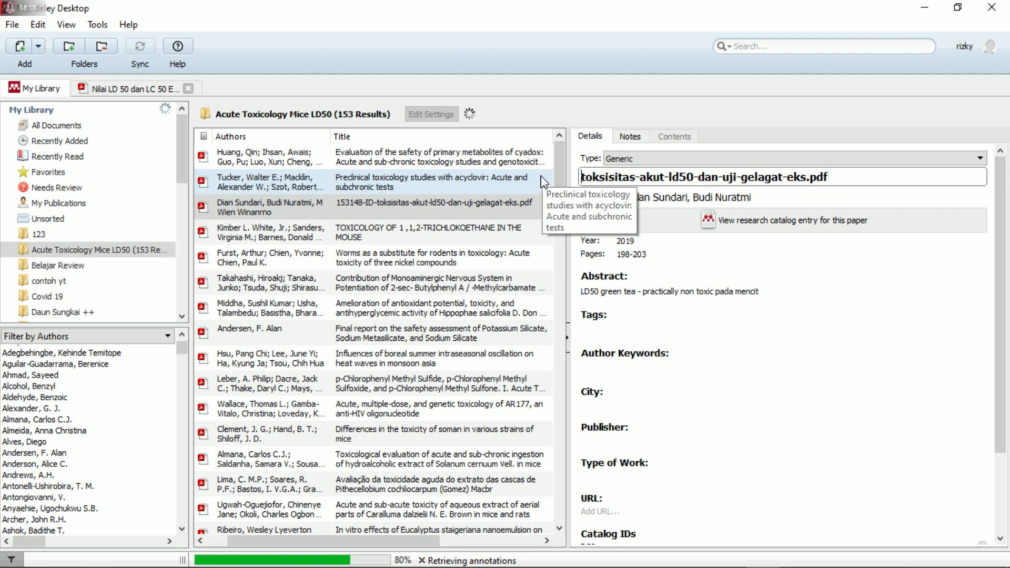
# Step: Replace the hyphens around "akut" in the title with spaces and change "ld50" to "LD50"
pyautogui.click(642, 177)
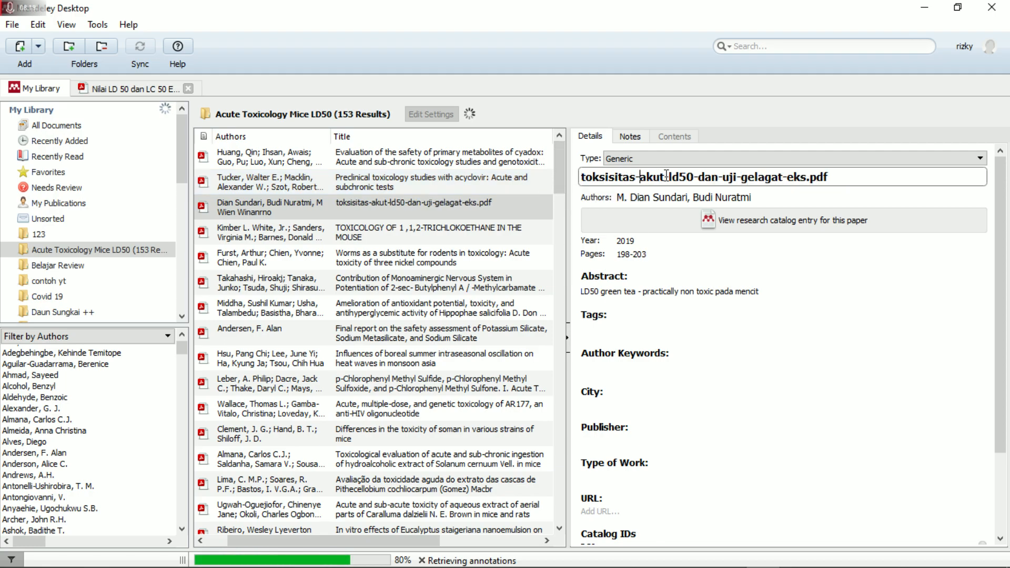
pyautogui.press('BackSpace')
pyautogui.write('v')
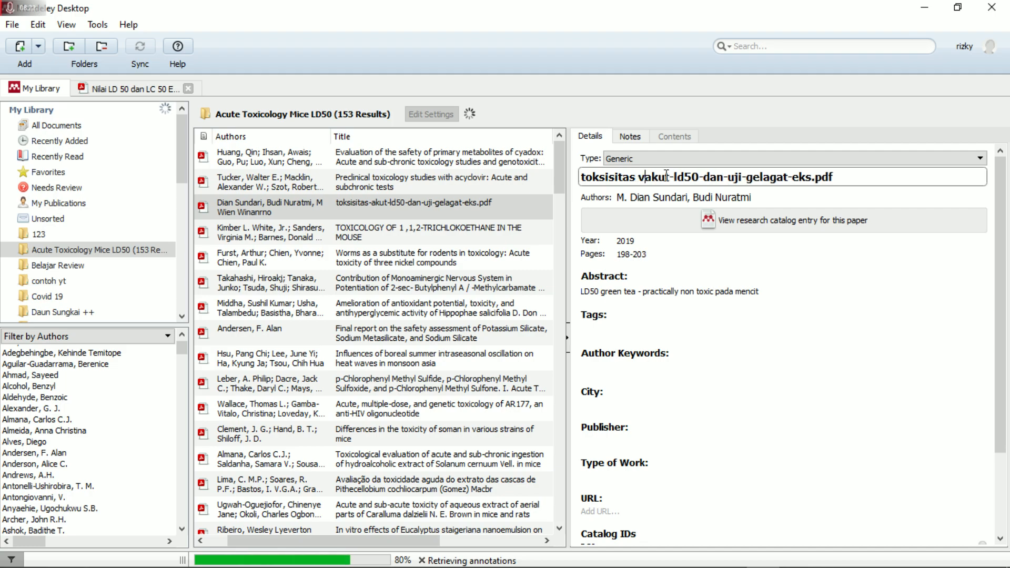
pyautogui.press('BackSpace')
pyautogui.click(666, 177)
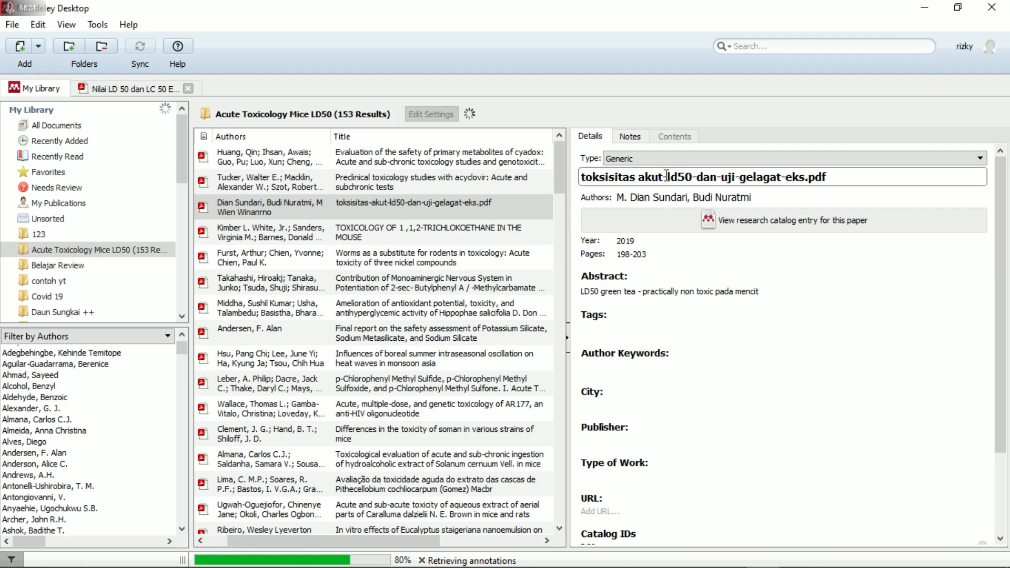
pyautogui.press('Delete')
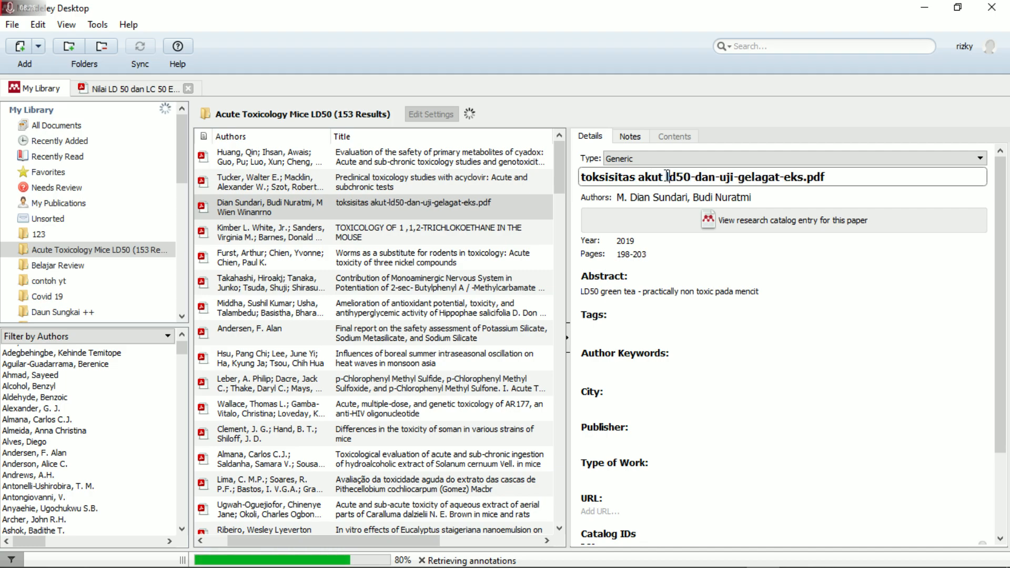
pyautogui.hotkey('shift', 'Right')
pyautogui.hotkey('shift', 'Right')
pyautogui.write('LD')
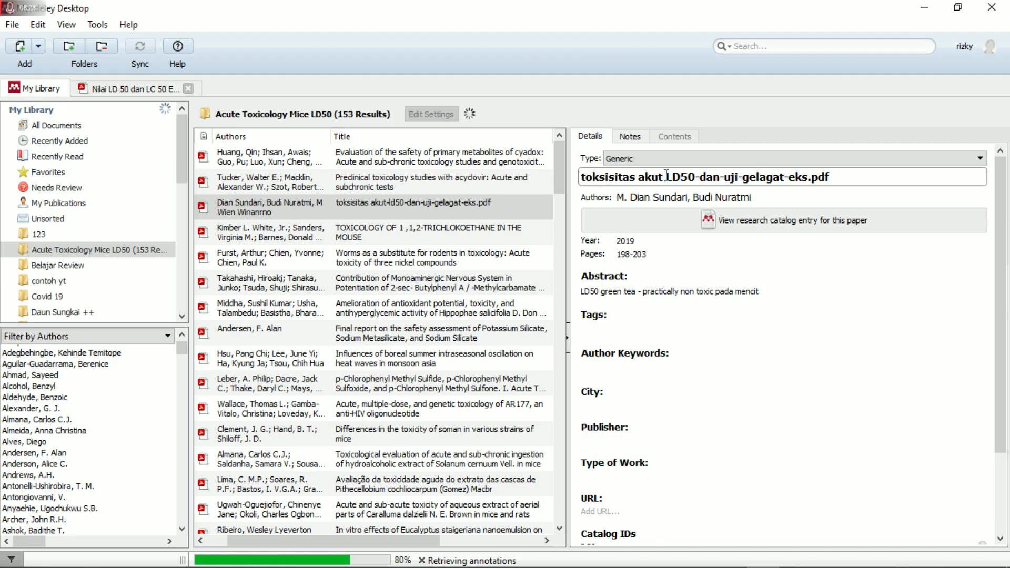
# Step: Replace the remaining word hyphens with spaces and delete "-eks.pdf", so the title reads "toksisitas akut LD50 dan uji gelagat"
pyautogui.press('Delete')
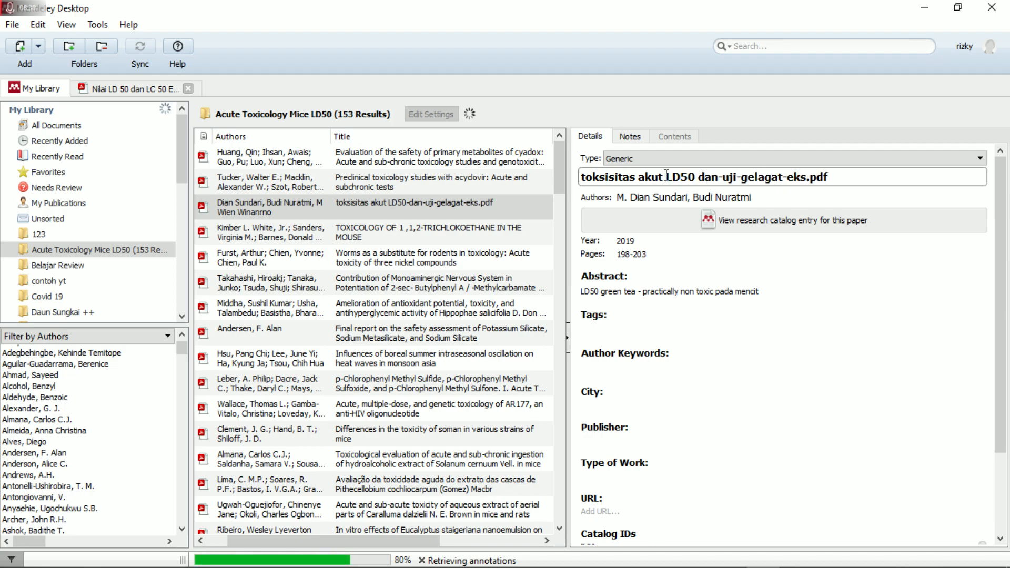
pyautogui.press('Delete')
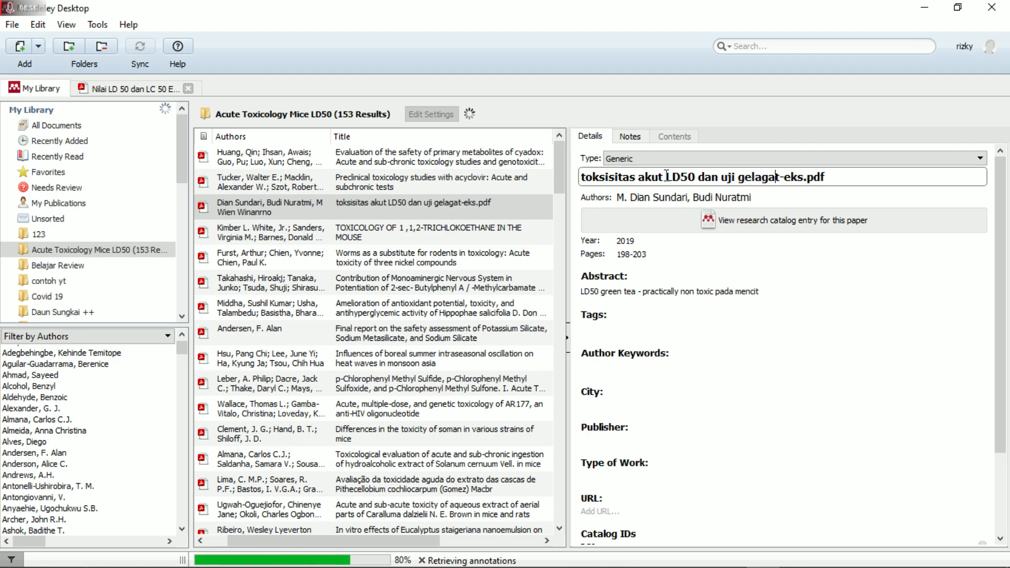
pyautogui.press('Delete')
pyautogui.hotkey('shift', 'End')
pyautogui.press('Delete')
pyautogui.press('Return')
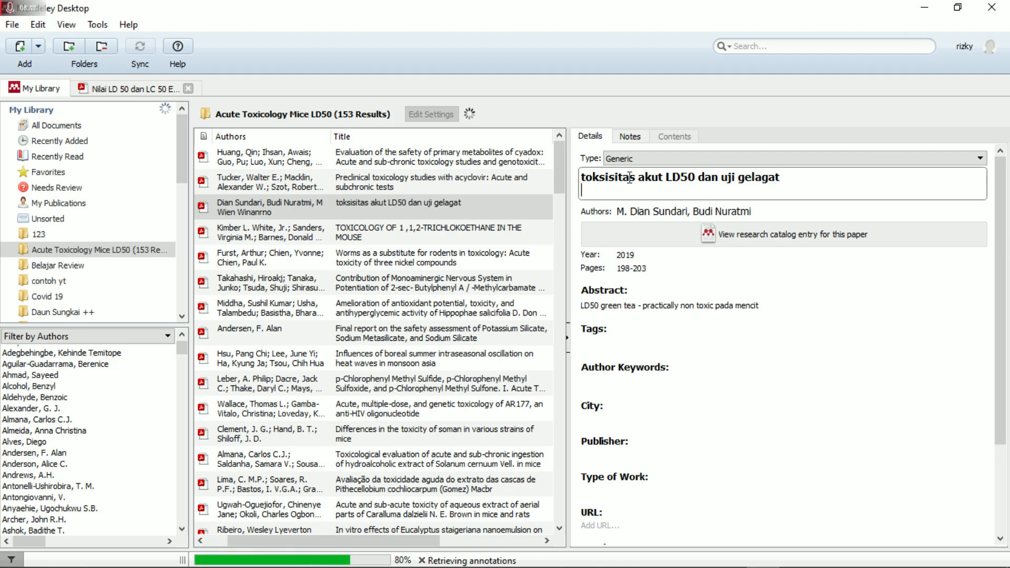
pyautogui.click(452, 213)
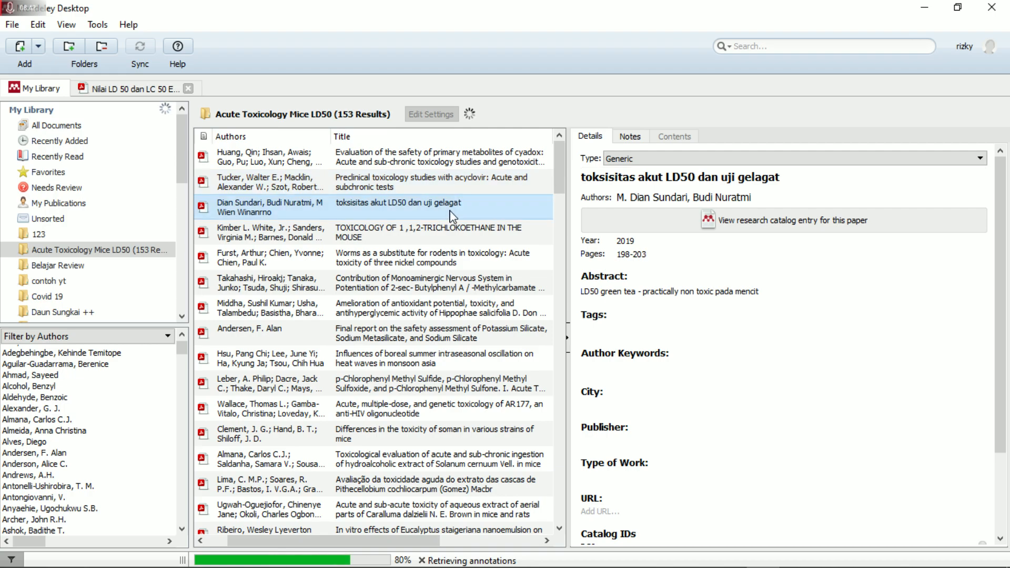
# Step: Open the retitled article's PDF, view the "Nilai LD 50 dan LC 50" document, and return to the library list
pyautogui.doubleClick(452, 213)
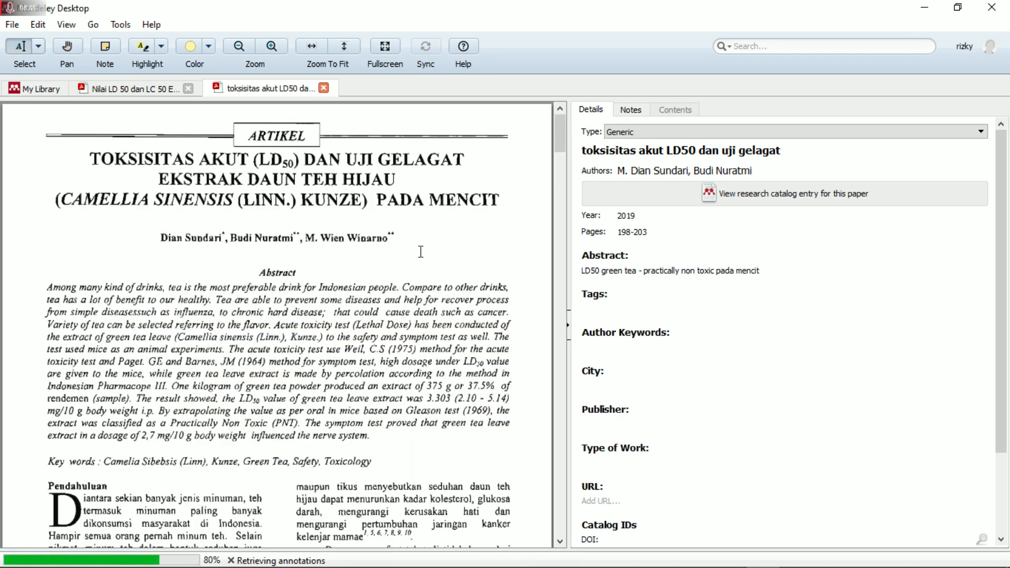
pyautogui.click(136, 90)
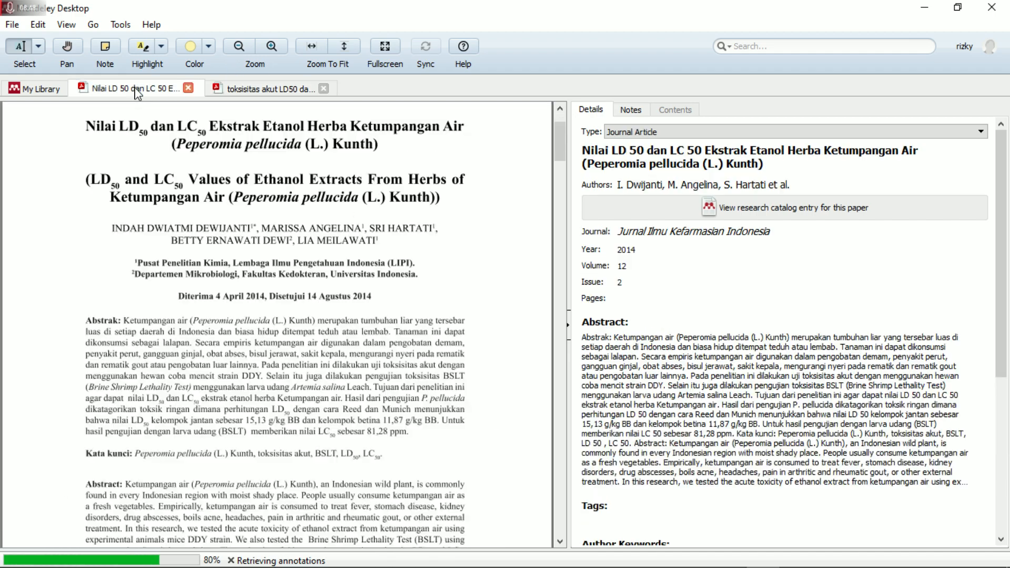
pyautogui.click(47, 90)
# Step: Browse the next articles' details and open the PDF of "Final report on the safety assessment of Potassium Silicate, Sodium Metasilicate, and Sodium Silicate"
pyautogui.click(470, 232)
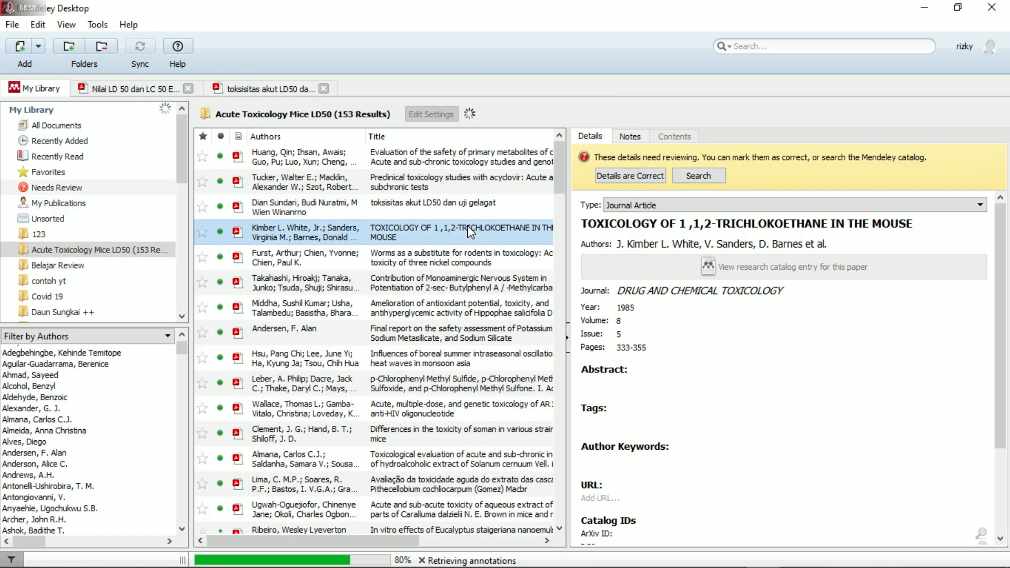
pyautogui.press('Down')
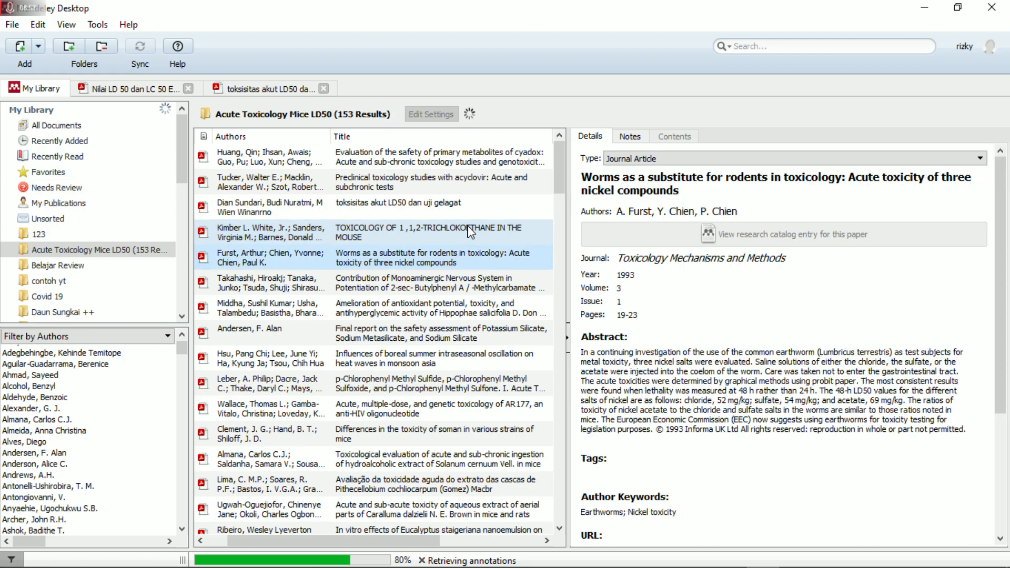
pyautogui.press('Down')
pyautogui.press('Down')
pyautogui.press('Down')
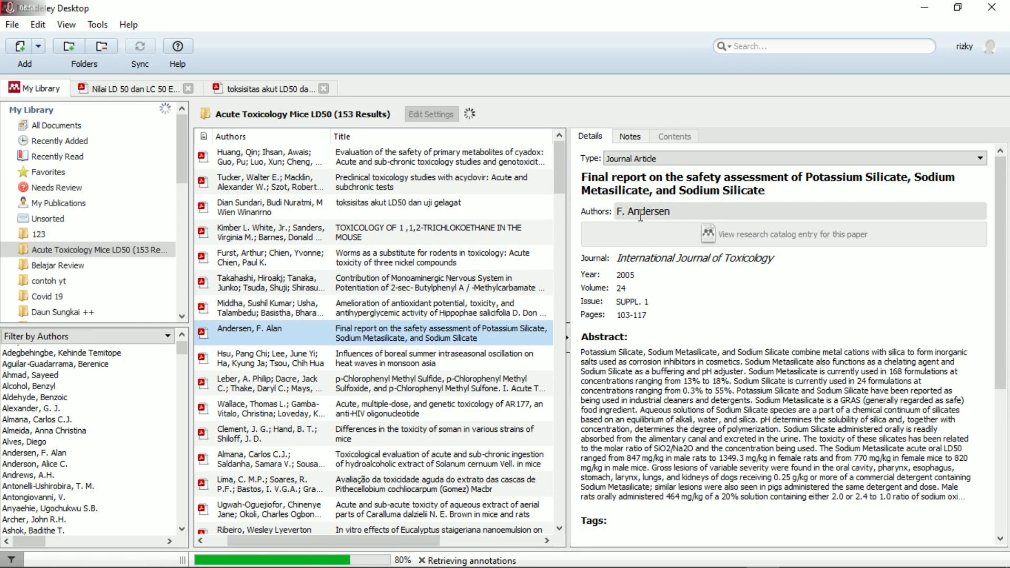
pyautogui.doubleClick(432, 339)
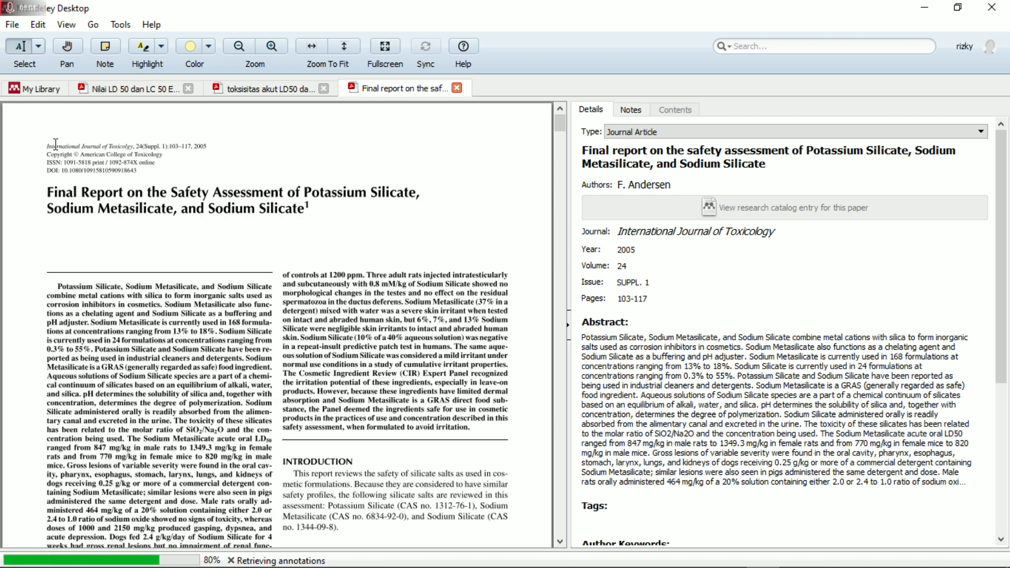
pyautogui.click(693, 163)
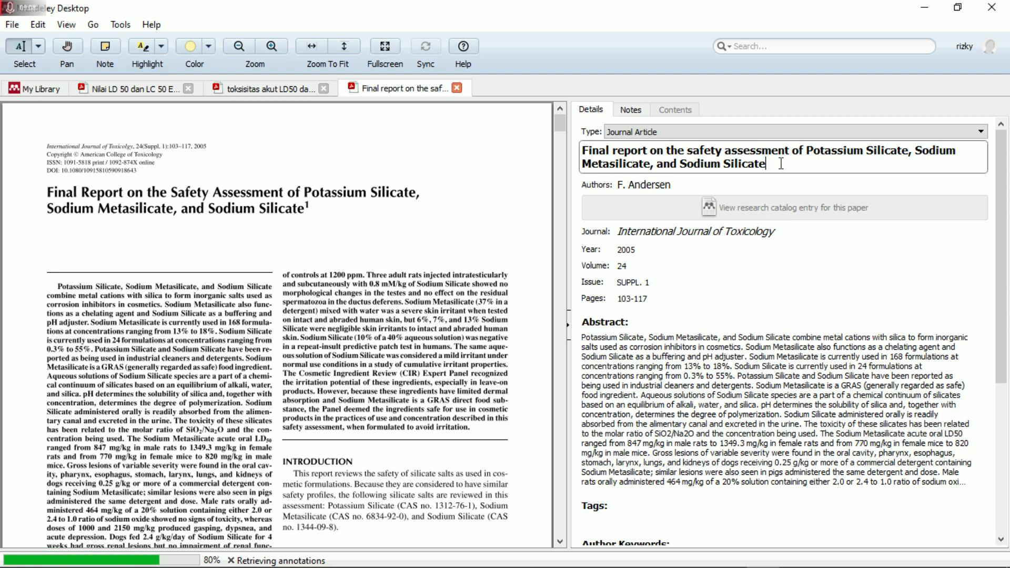
pyautogui.moveTo(783, 163); pyautogui.dragTo(580, 150)
pyautogui.click(101, 335)
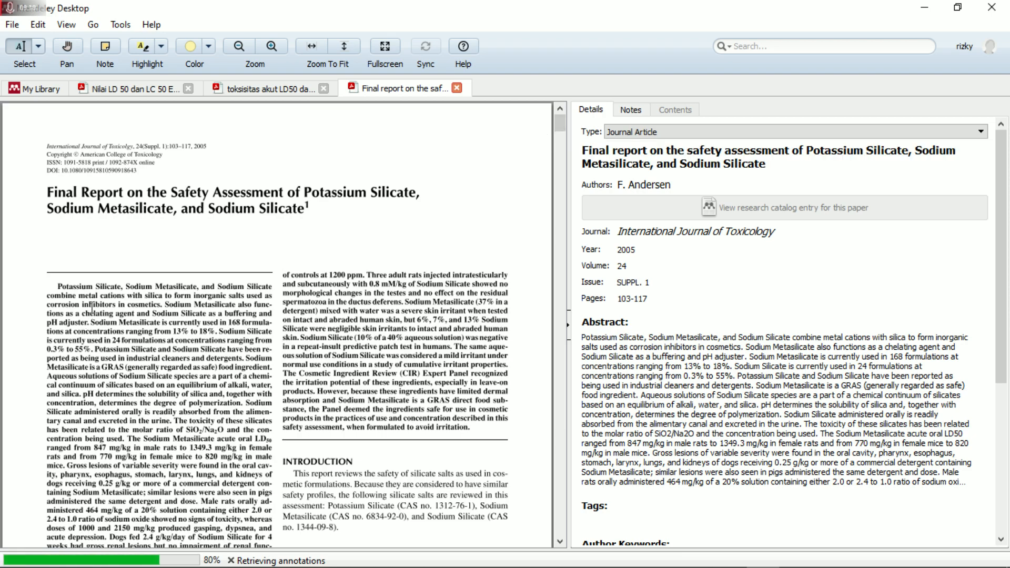
# Step: Copy the opening passage of the PDF's abstract, from "Potassium Silicate" through "0.3% to 55%"
pyautogui.moveTo(59, 285); pyautogui.dragTo(91, 349)
pyautogui.hotkey('ctrl', 'c')
pyautogui.click(215, 373)
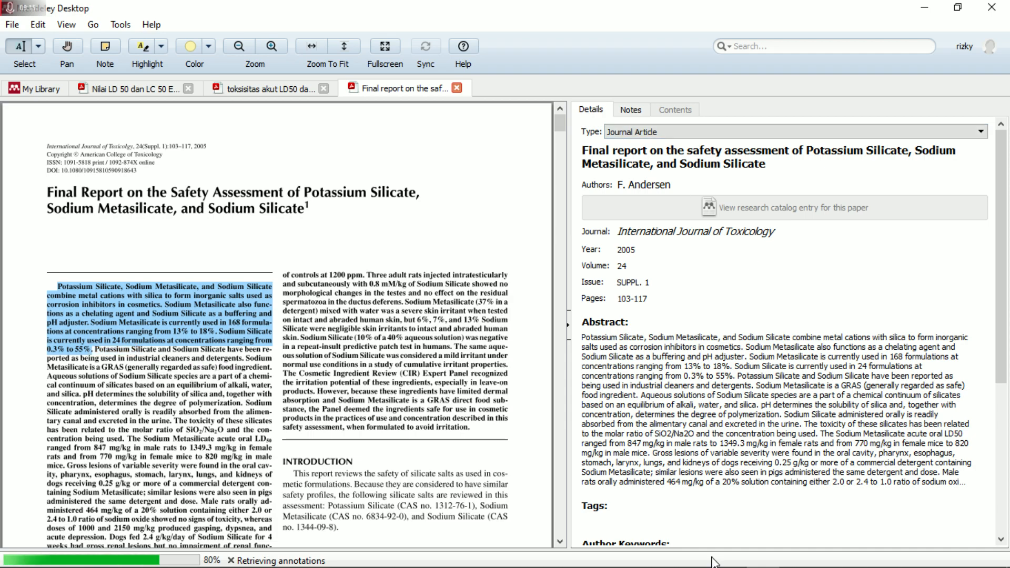
# Step: Switch to Word, paste the passage as a new paragraph below the Ketumpangan air text, and join its broken lines
pyautogui.click(924, 8)
pyautogui.click(453, 367)
pyautogui.click(583, 277)
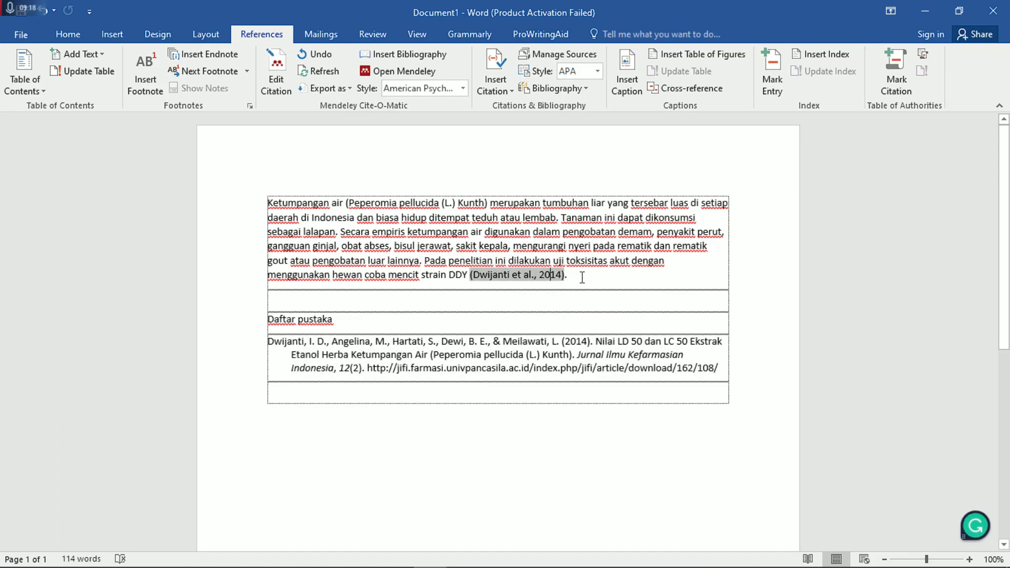
pyautogui.press('Return')
pyautogui.press('Return')
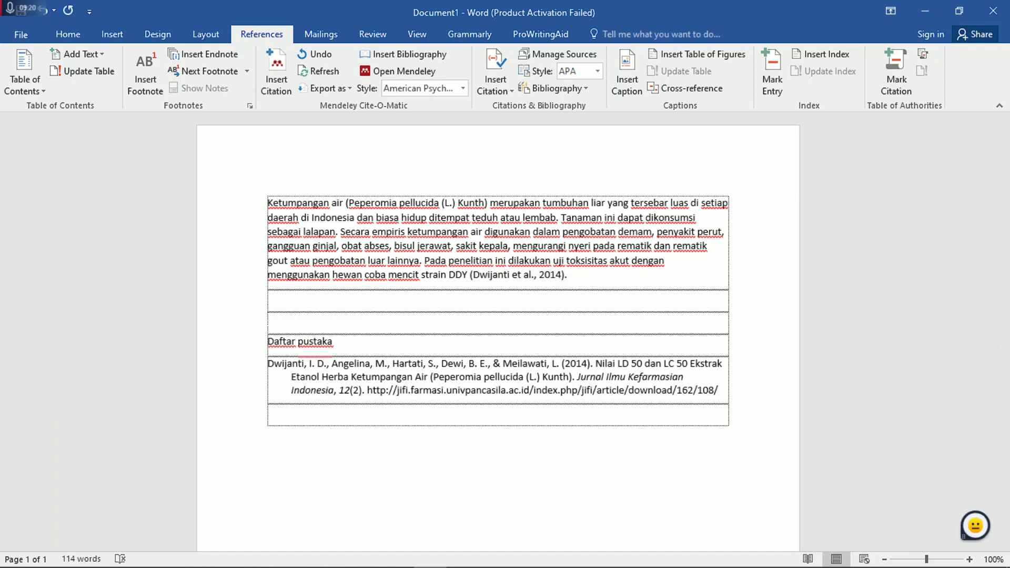
pyautogui.hotkey('ctrl', 'v')
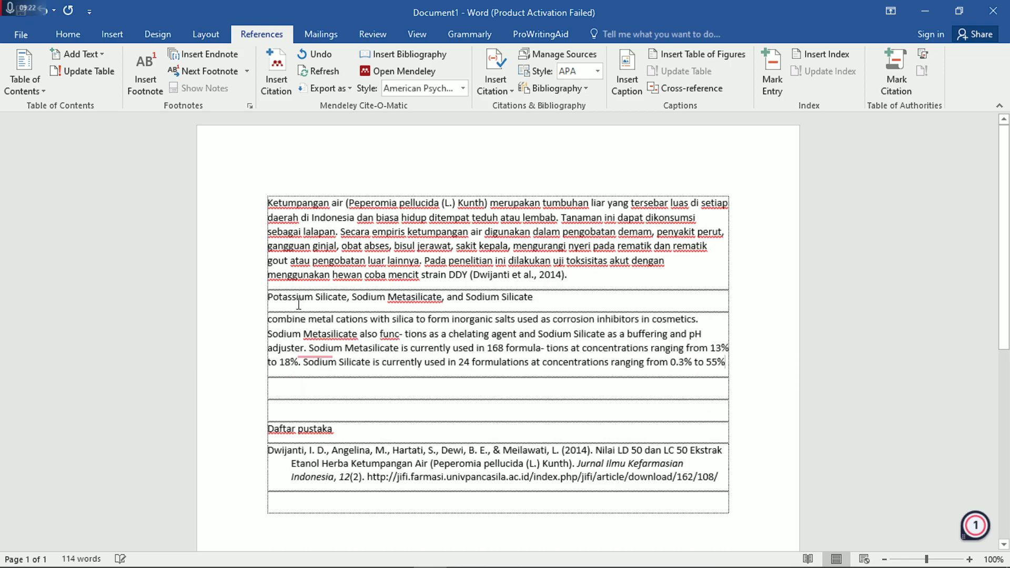
pyautogui.press('Delete')
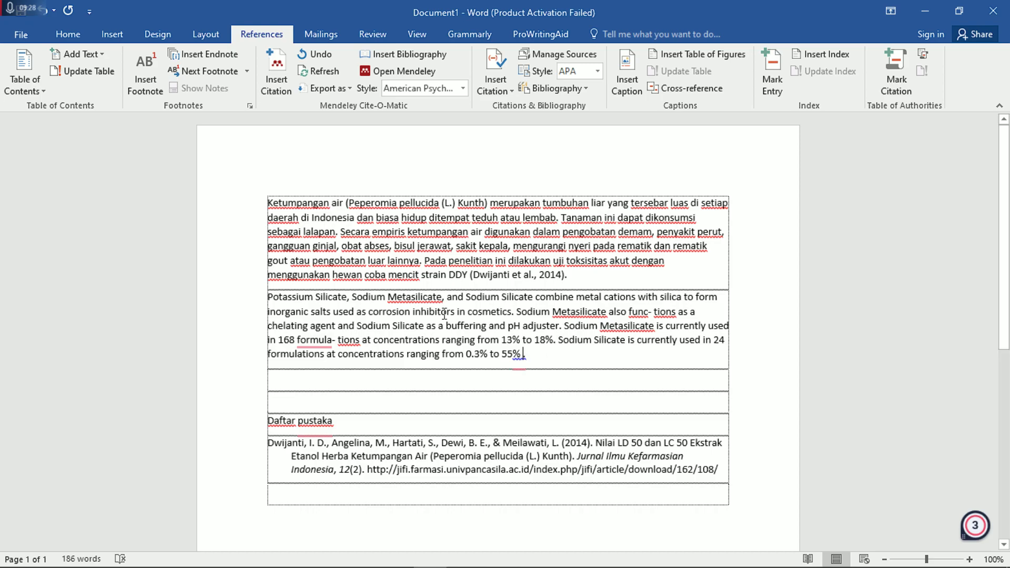
# Step: Switch to Mendeley Desktop, copy the full title of the silicate safety assessment article, and return to the Word document
pyautogui.moveTo(379, 559)
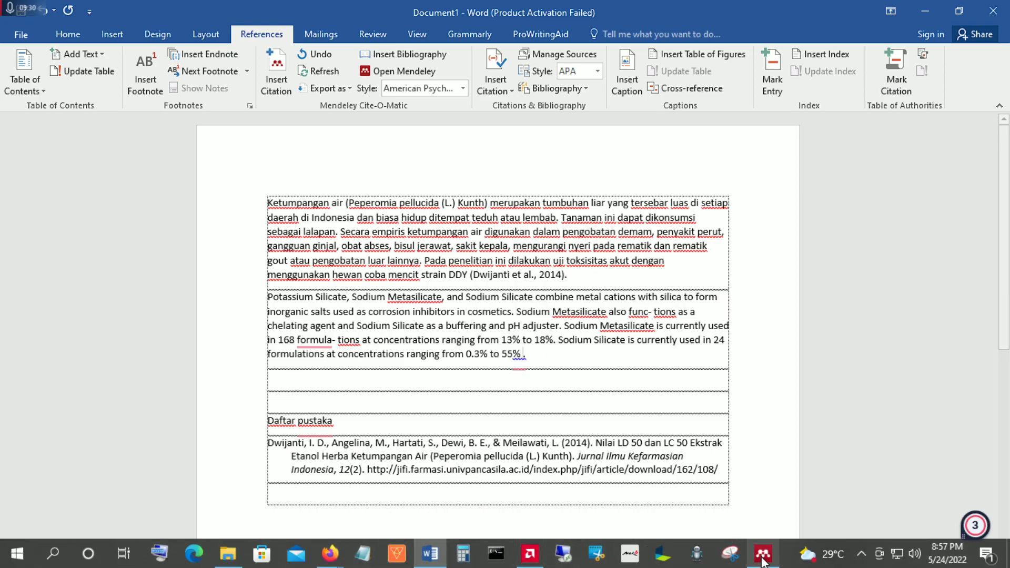
pyautogui.click(763, 553)
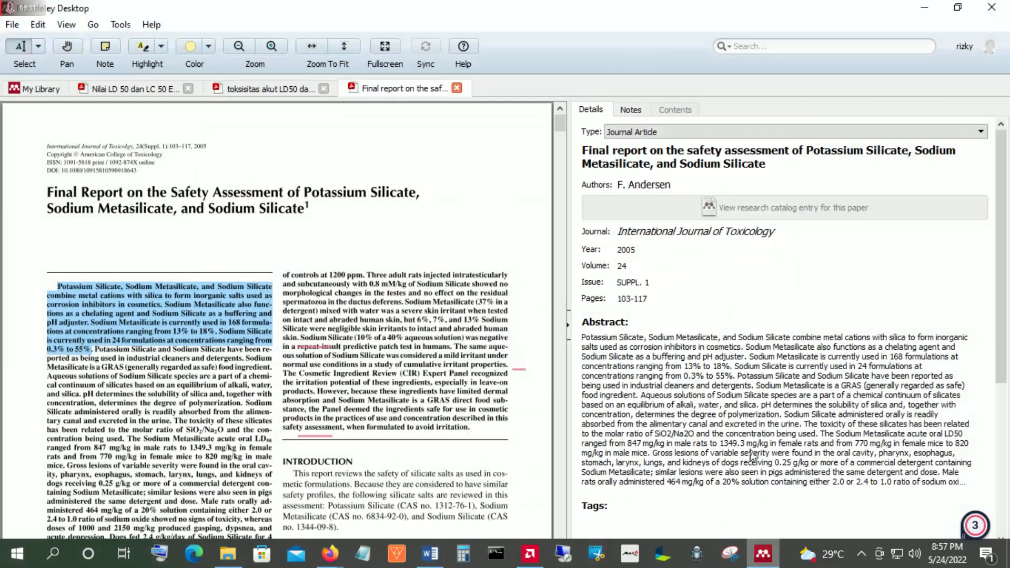
pyautogui.tripleClick(788, 162)
pyautogui.hotkey('ctrl', 'c')
pyautogui.hotkey('alt', 'Tab')
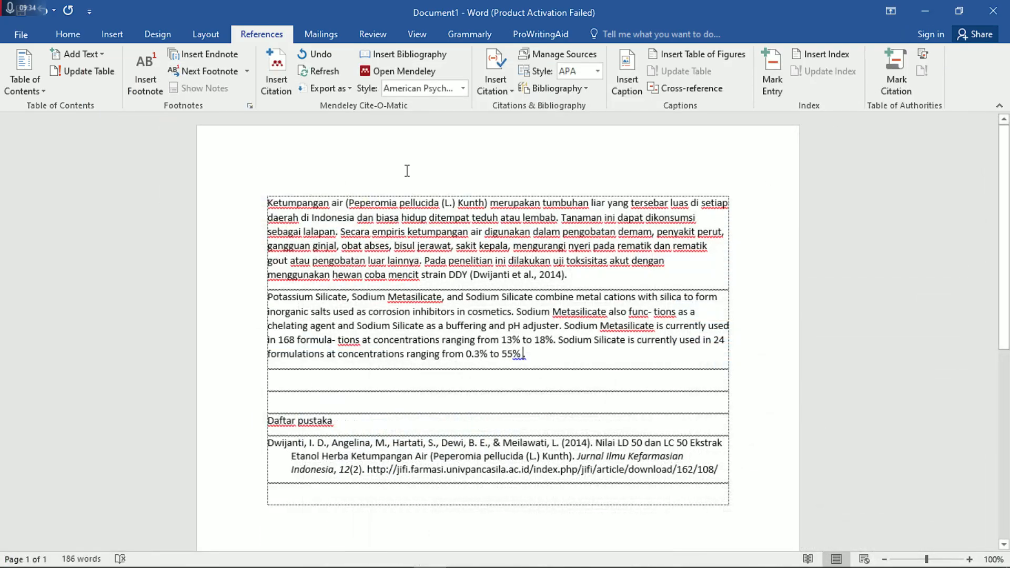
# Step: Insert a Mendeley citation at the end of the pasted paragraph, searching the library with the copied article title
pyautogui.click(282, 70)
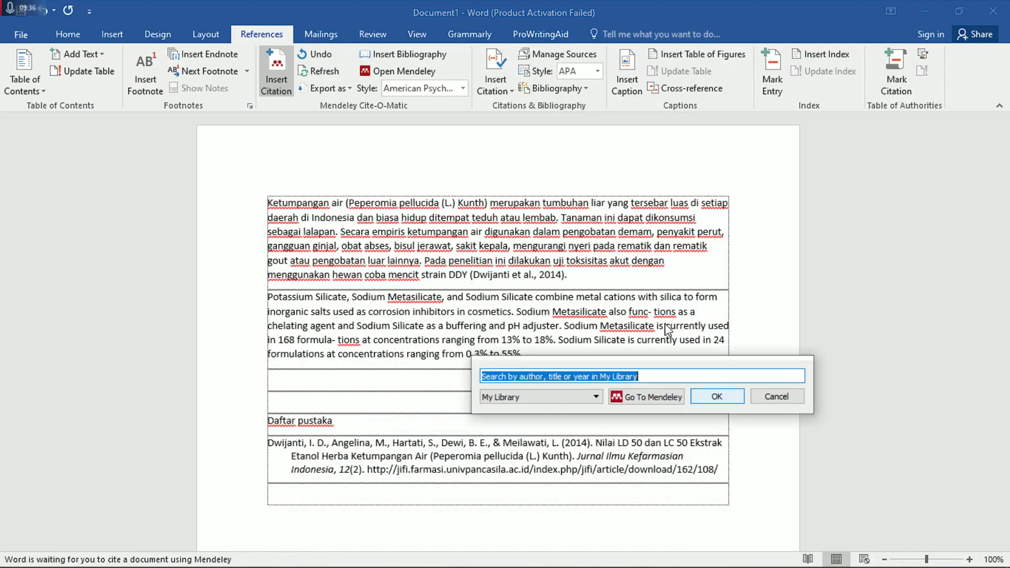
pyautogui.hotkey('ctrl', 'v')
pyautogui.click(714, 544)
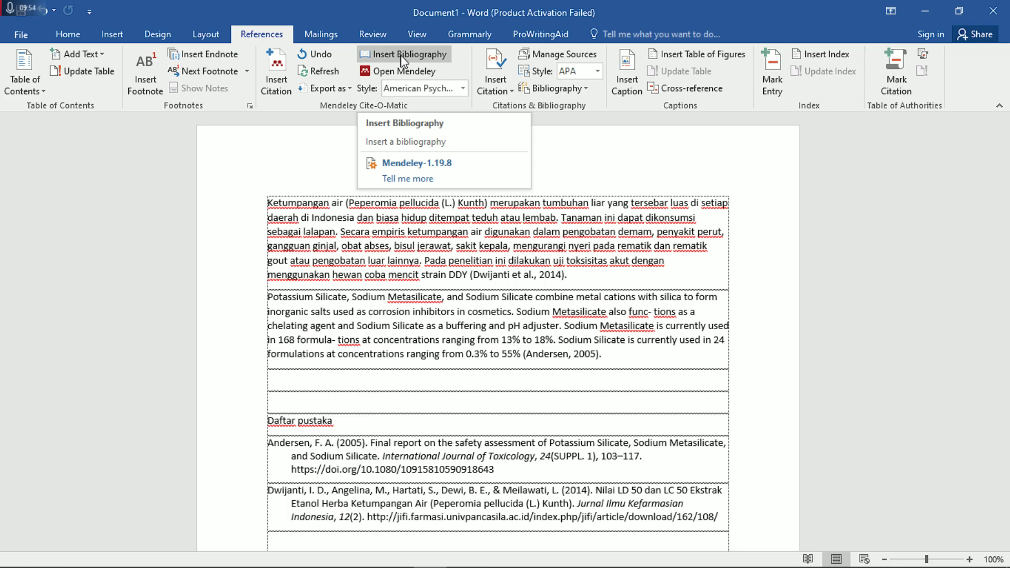
# Step: Examine the in-text citations at the ends of the two paragraphs alongside the entries under Daftar pustaka
pyautogui.click(546, 354)
pyautogui.click(528, 267)
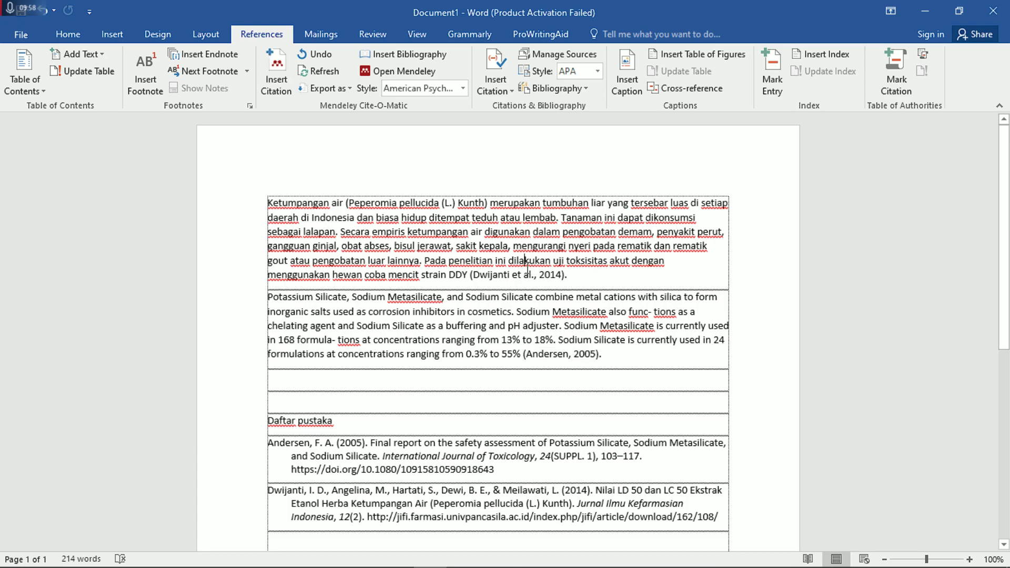
pyautogui.click(514, 275)
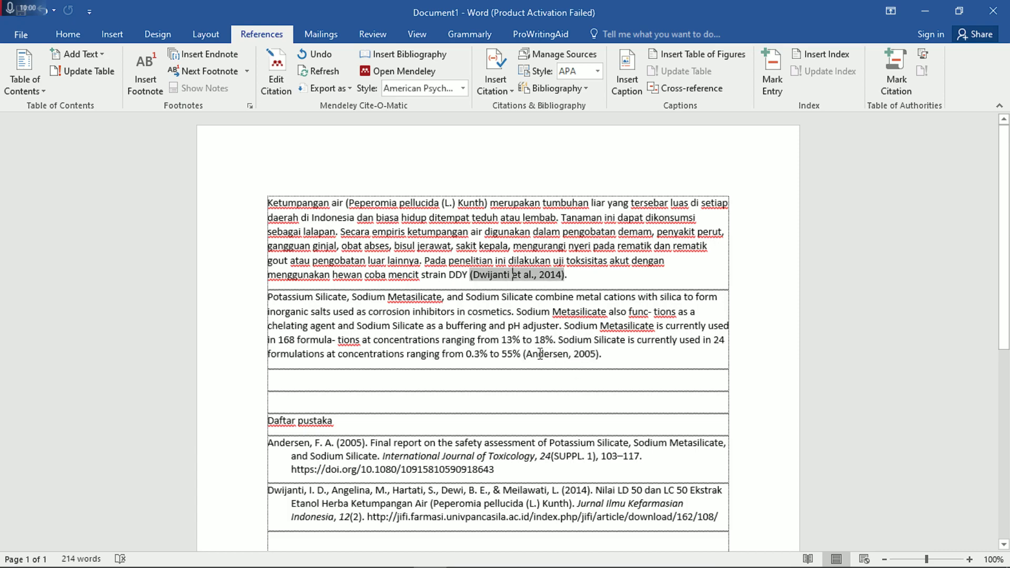
pyautogui.click(512, 377)
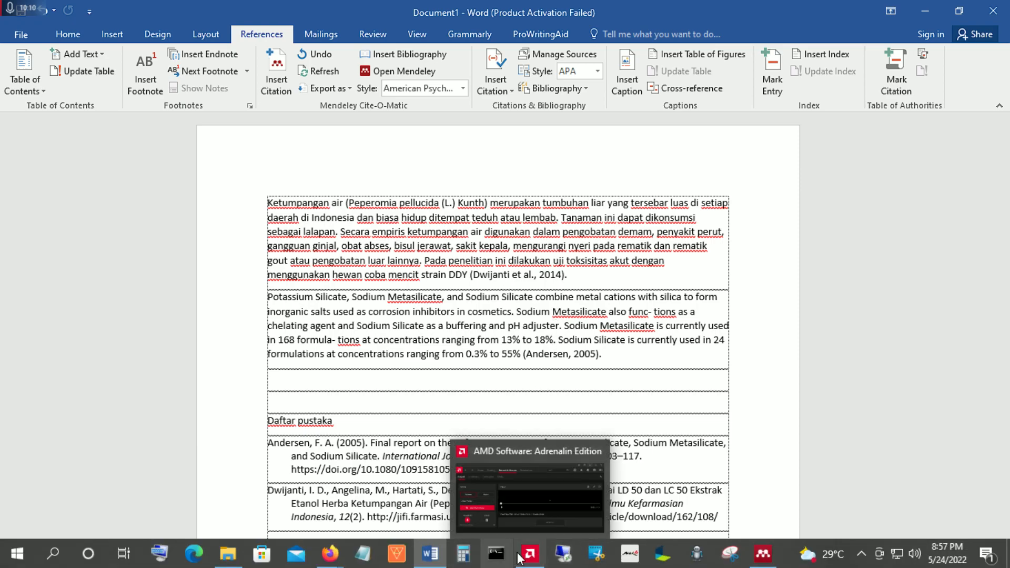
# Step: Switch to Mendeley Desktop and examine the details of successive articles in the Acute Toxicology Mice LD50 folder
pyautogui.click(763, 554)
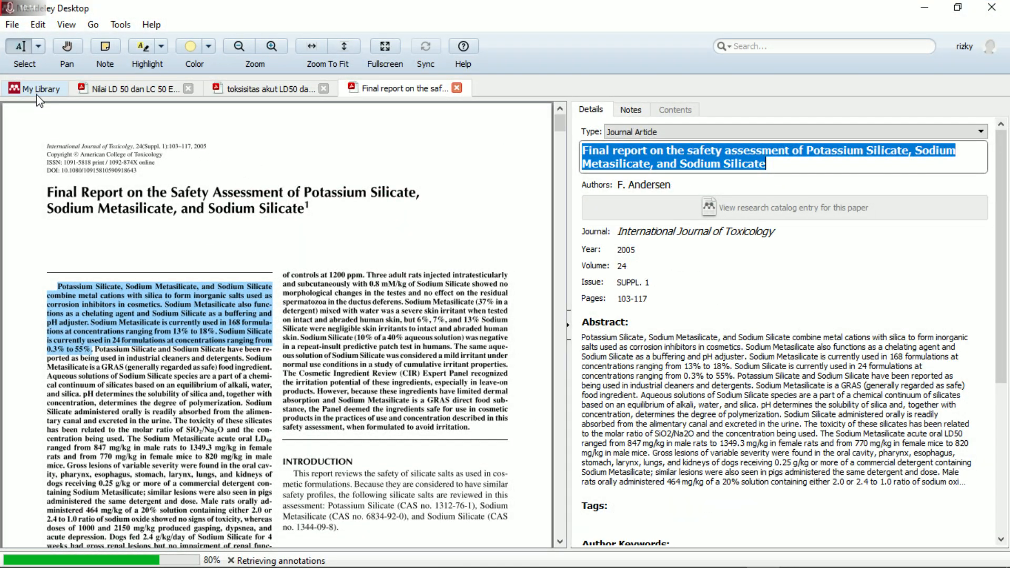
pyautogui.click(41, 89)
pyautogui.click(416, 363)
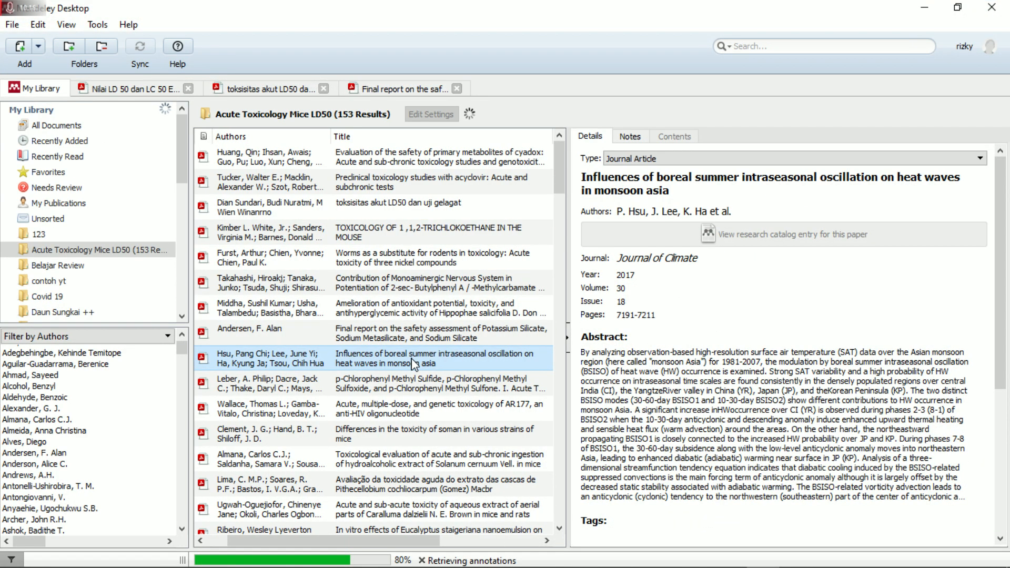
pyautogui.press('Down')
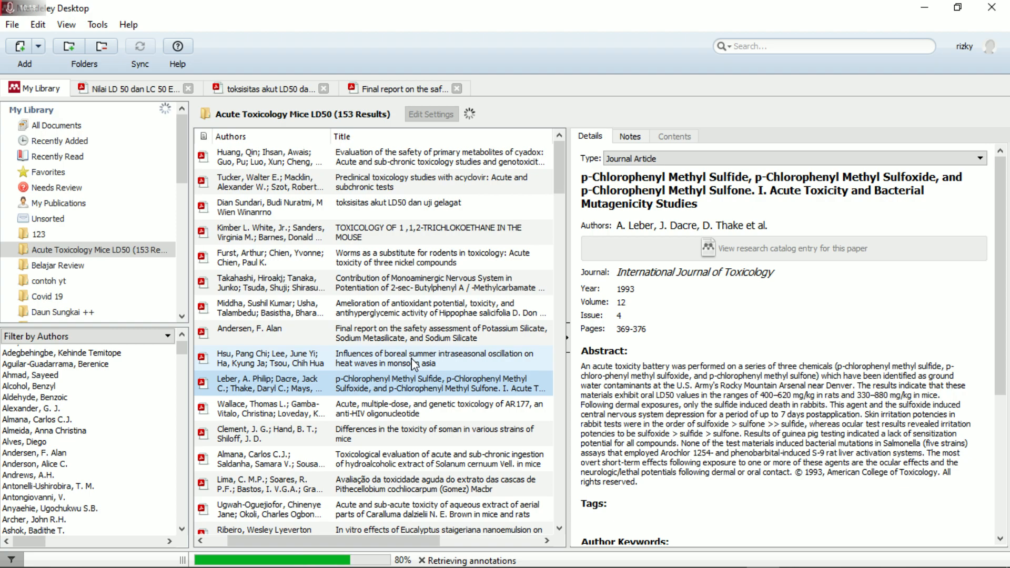
pyautogui.press('Down')
pyautogui.press('Down')
pyautogui.press('Down')
pyautogui.press('Down')
pyautogui.press('Down')
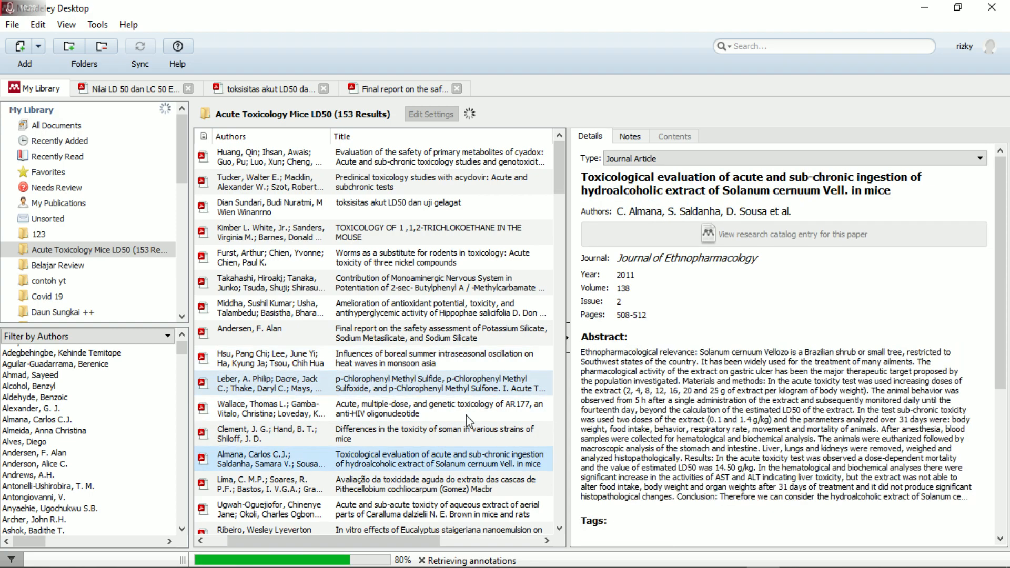
pyautogui.press('Down')
pyautogui.press('Down')
pyautogui.press('Down')
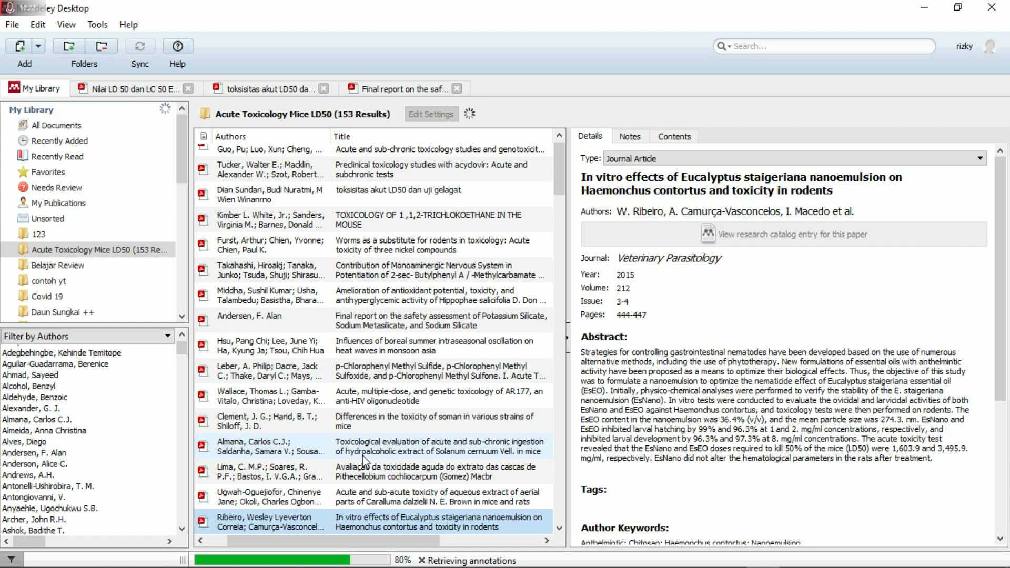
pyautogui.press('Down')
pyautogui.press('Down')
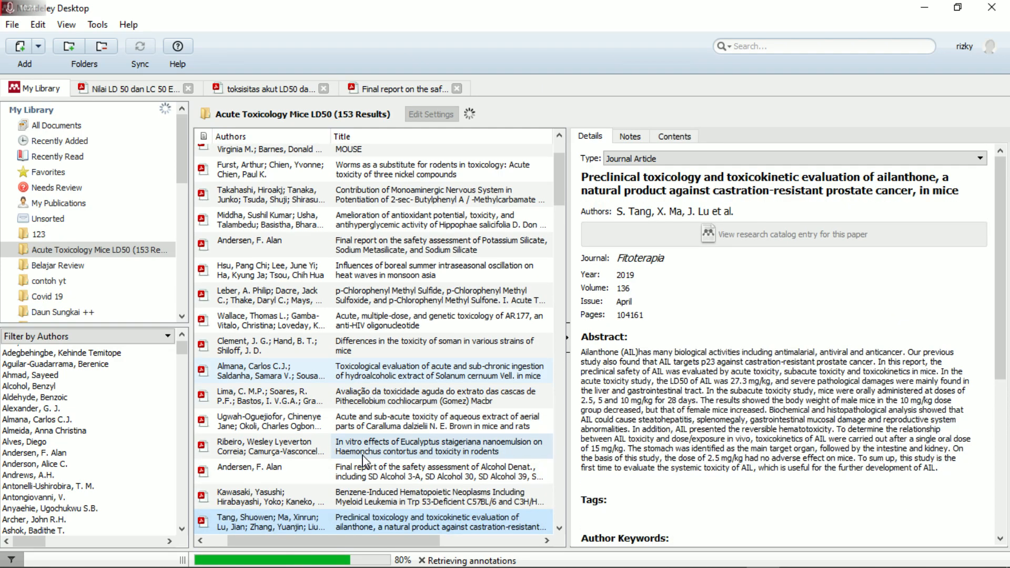
pyautogui.press('Up')
pyautogui.press('Down')
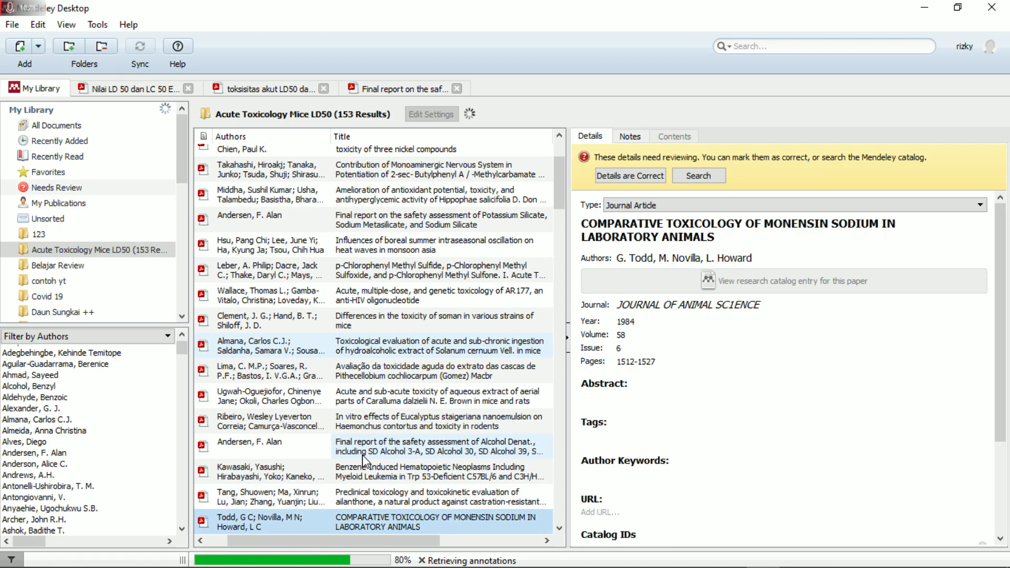
# Step: Open the PDF of the monensin sodium toxicology article and examine its title details and summary text
pyautogui.click(641, 237)
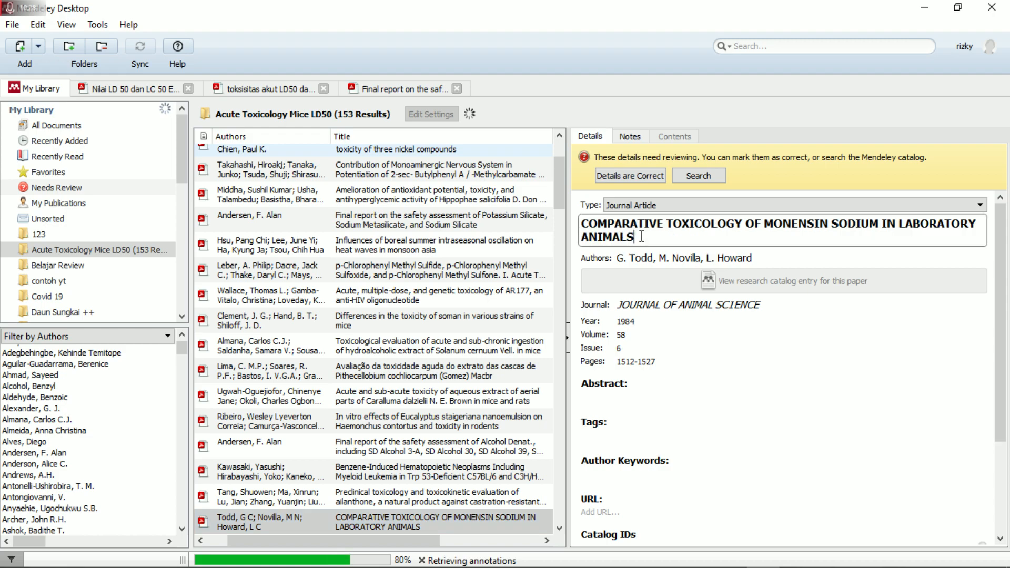
pyautogui.doubleClick(288, 518)
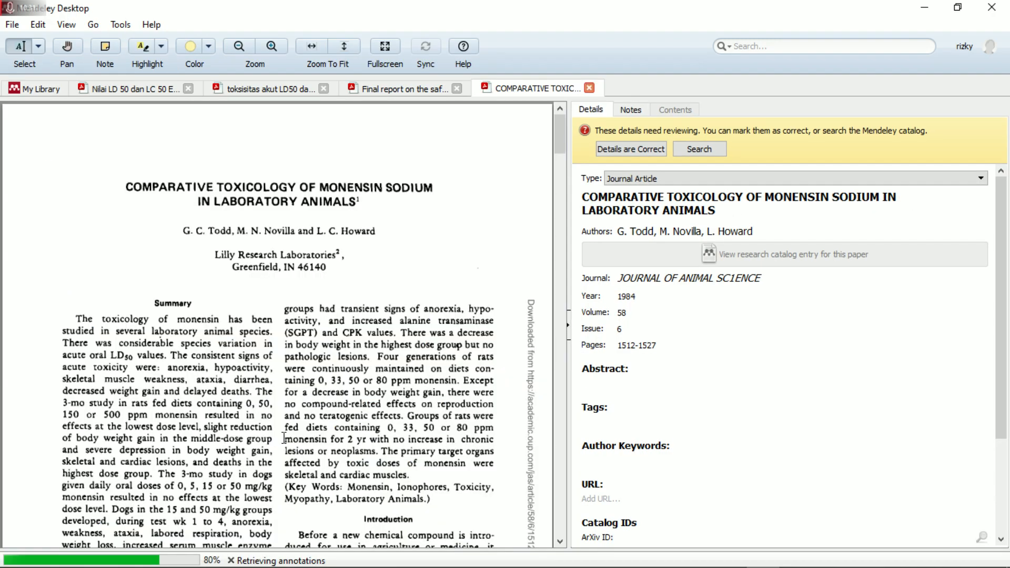
pyautogui.click(680, 231)
pyautogui.click(794, 206)
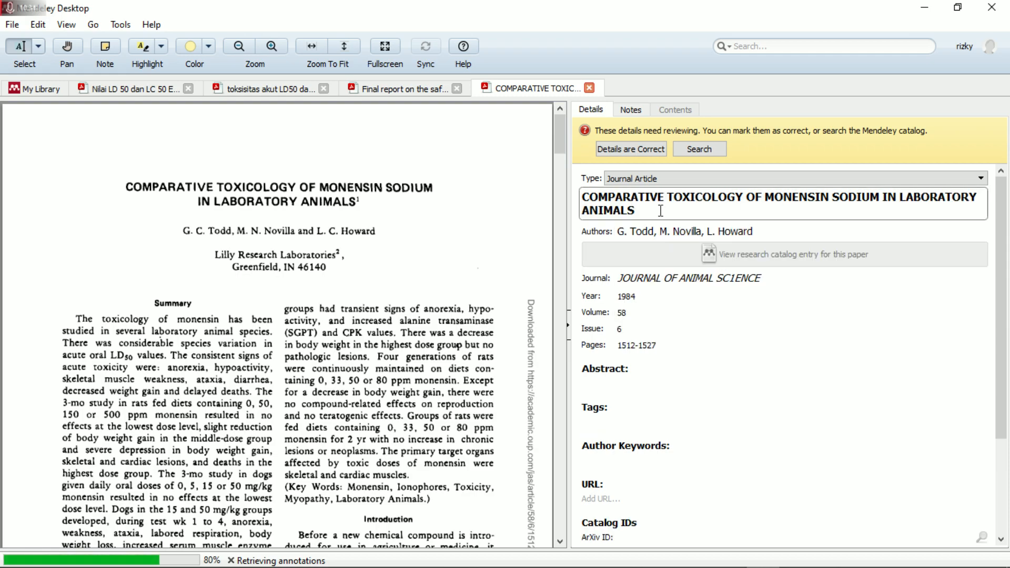
pyautogui.hotkey('ctrl', 'a')
pyautogui.click(108, 319)
pyautogui.moveTo(90, 317); pyautogui.dragTo(385, 370)
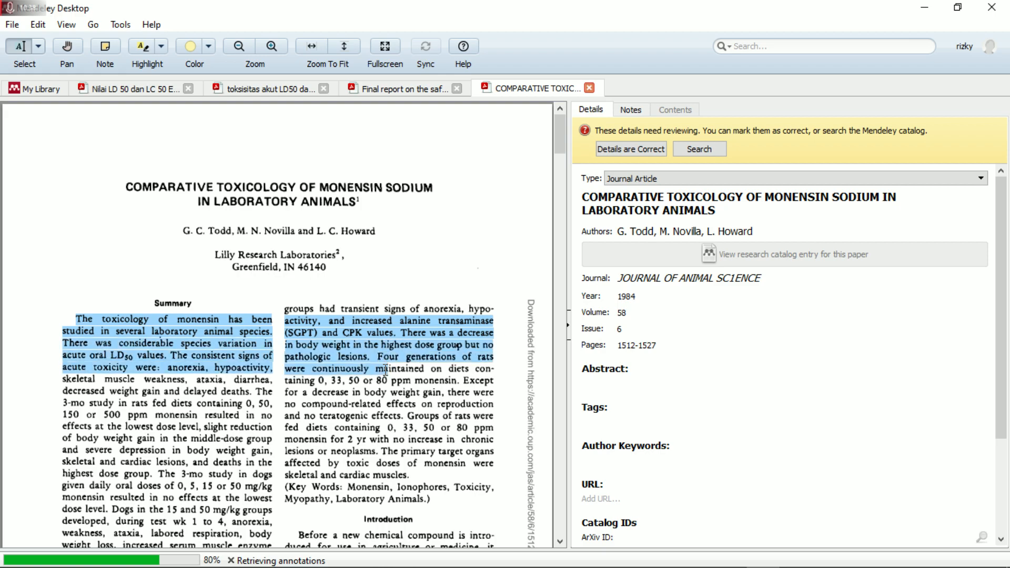
# Step: Copy the heading line "COMPARATIVE TOXICOLOGY OF MONENSIN SODIUM" from the PDF and paste it in Word below the silicate paragraph, ending with a period
pyautogui.moveTo(126, 187); pyautogui.dragTo(435, 187)
pyautogui.click(436, 187)
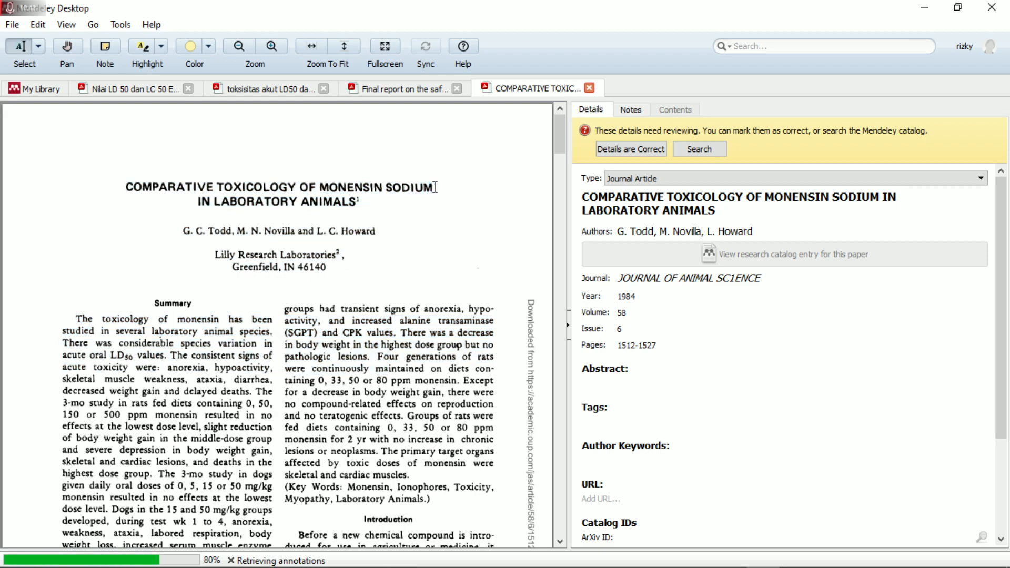
pyautogui.moveTo(126, 187); pyautogui.dragTo(251, 193)
pyautogui.moveTo(126, 187); pyautogui.dragTo(416, 187)
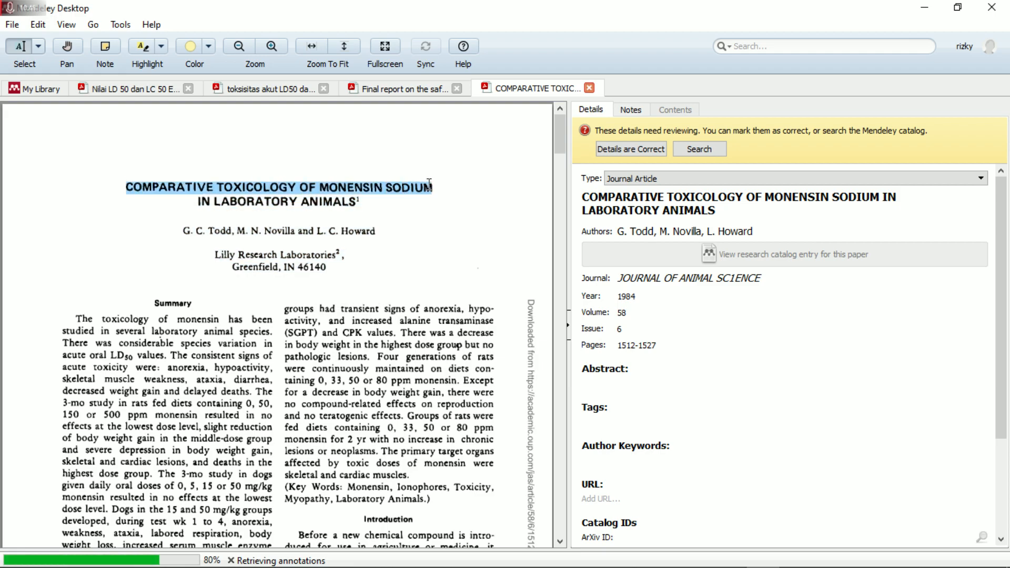
pyautogui.rightClick(429, 184)
pyautogui.click(463, 232)
pyautogui.click(924, 7)
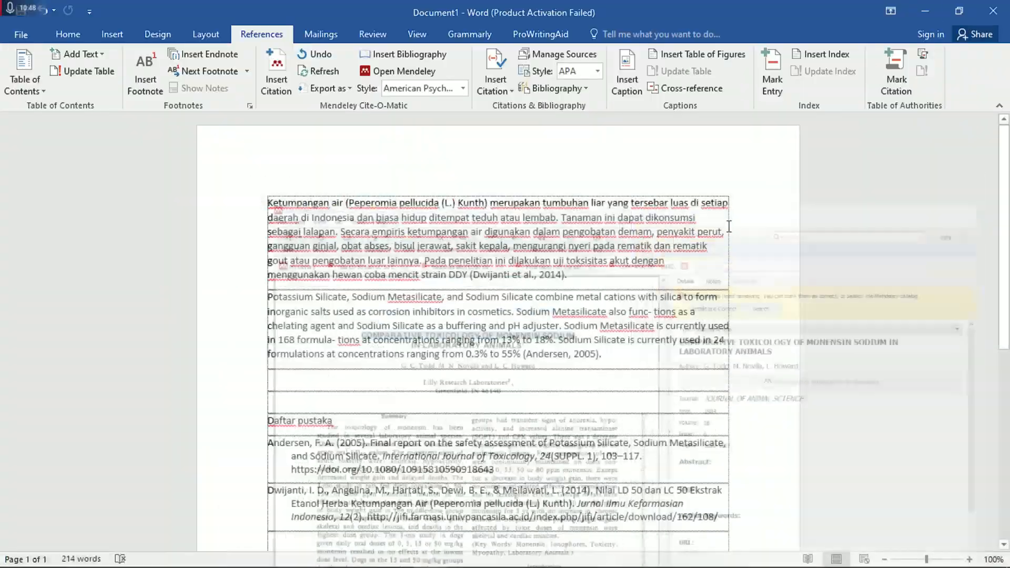
pyautogui.rightClick(327, 380)
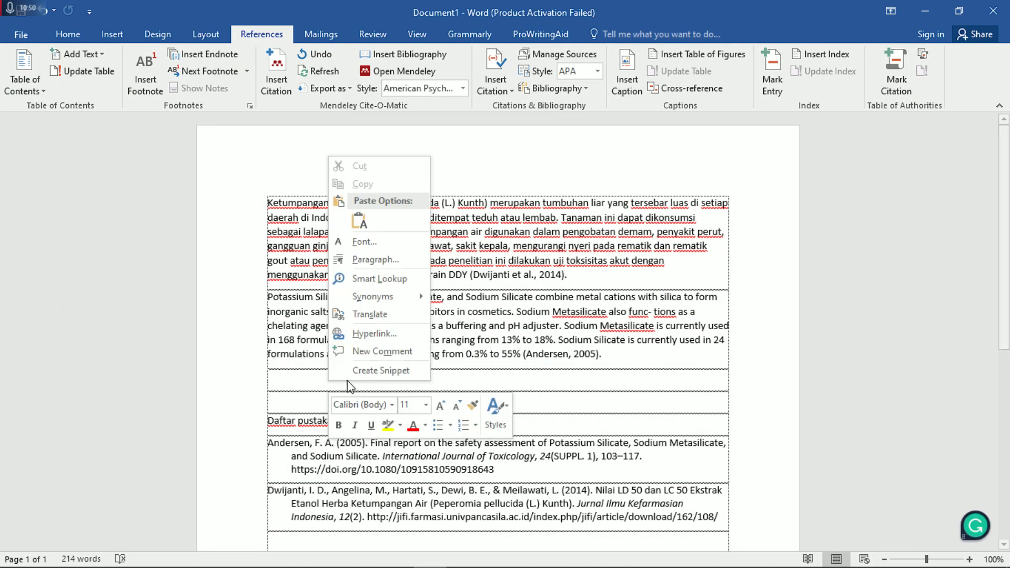
pyautogui.click(358, 219)
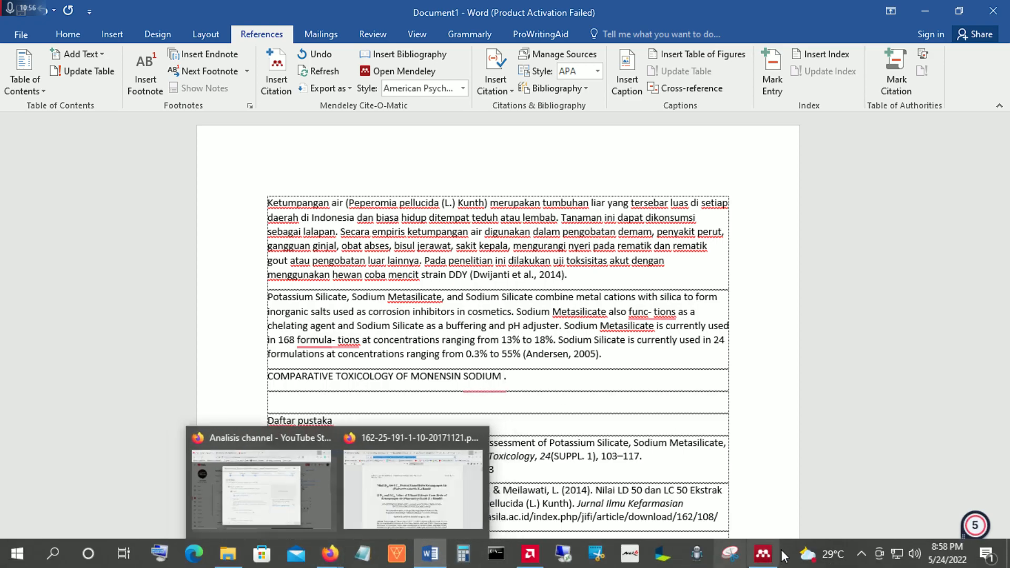
# Step: Switch to Mendeley Desktop, copy the monensin article's full title from its details, and return to the Word document
pyautogui.click(779, 555)
pyautogui.click(751, 206)
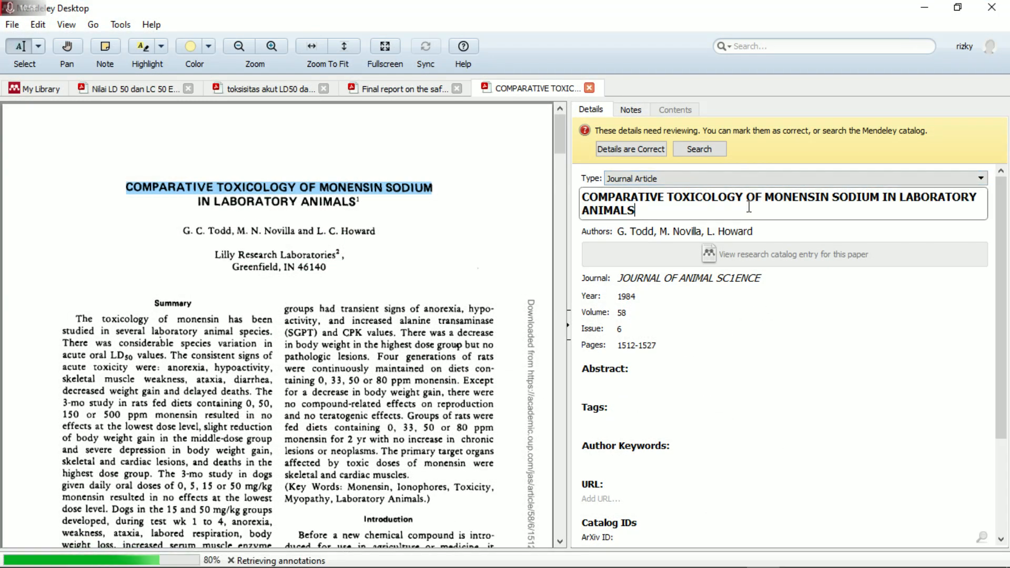
pyautogui.hotkey('ctrl', 'a')
pyautogui.rightClick(626, 205)
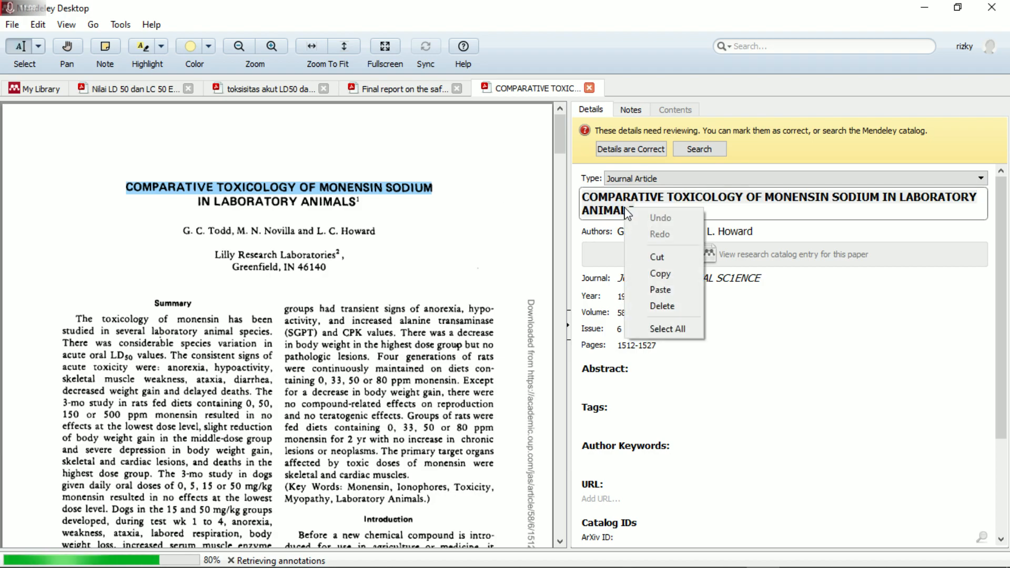
pyautogui.click(649, 270)
pyautogui.click(925, 7)
# Step: Insert a Mendeley citation before the period of the pasted monensin line, searching the library with the copied title
pyautogui.click(276, 74)
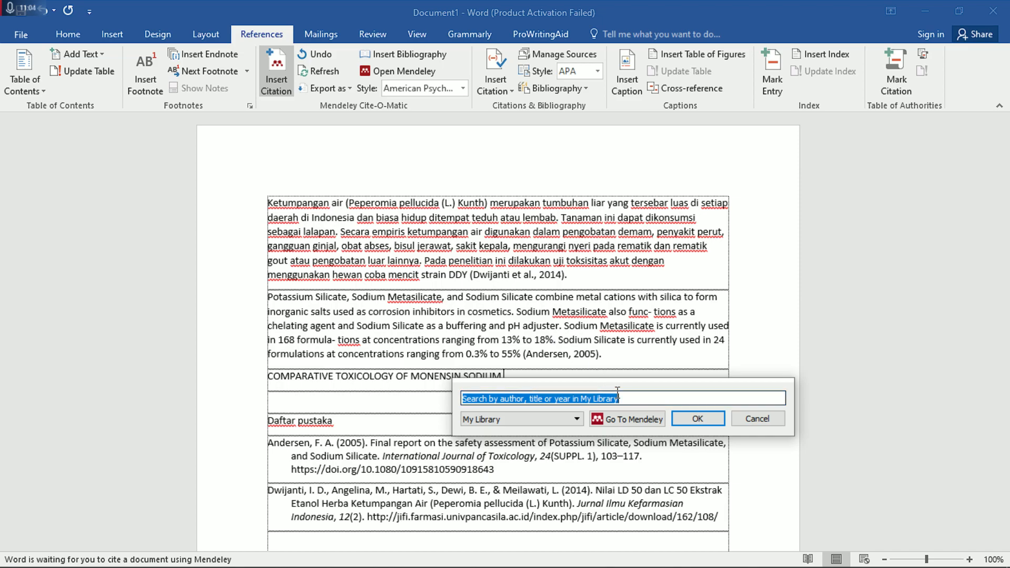
pyautogui.hotkey('ctrl', 'v')
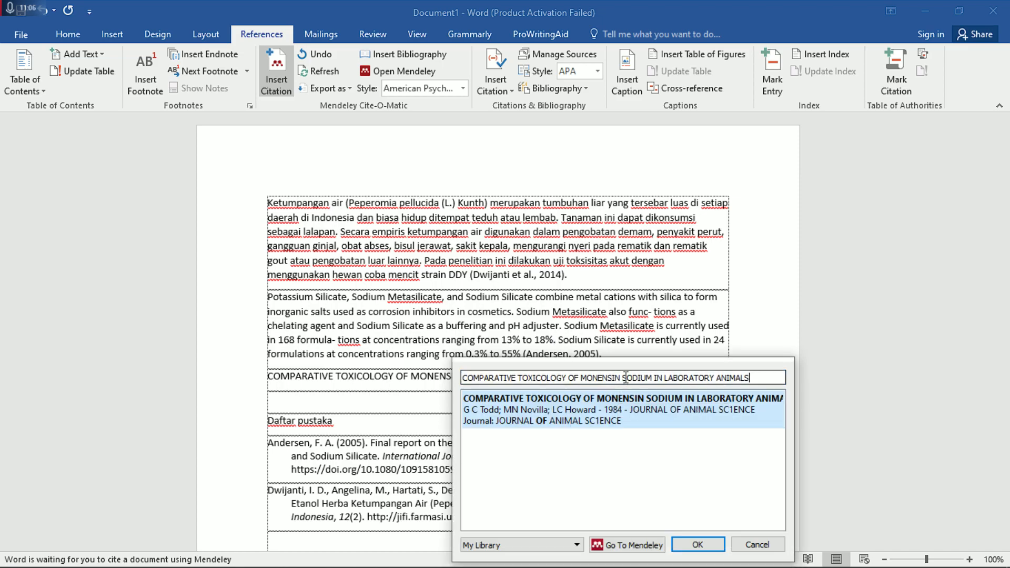
pyautogui.click(698, 544)
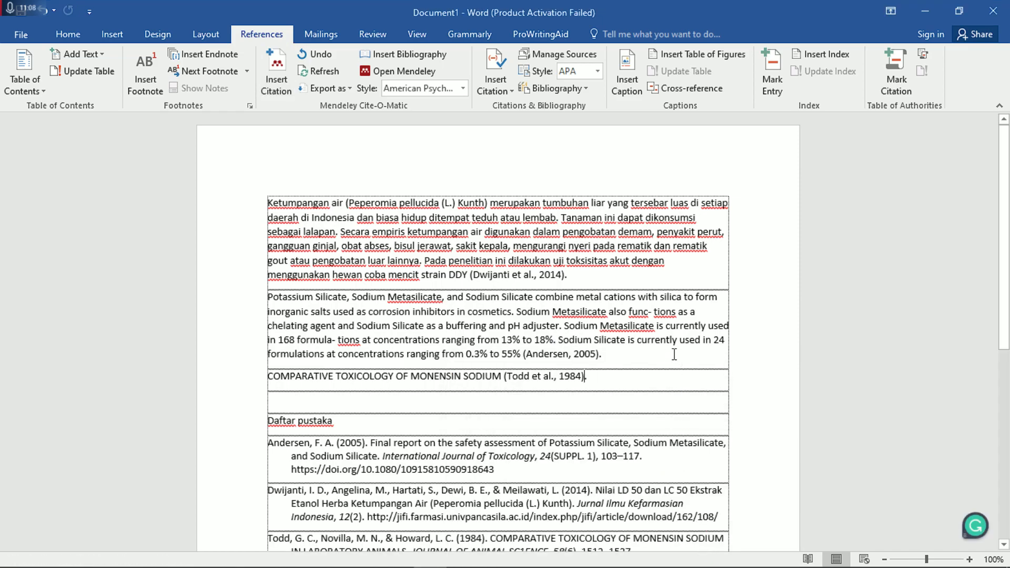
pyautogui.click(536, 377)
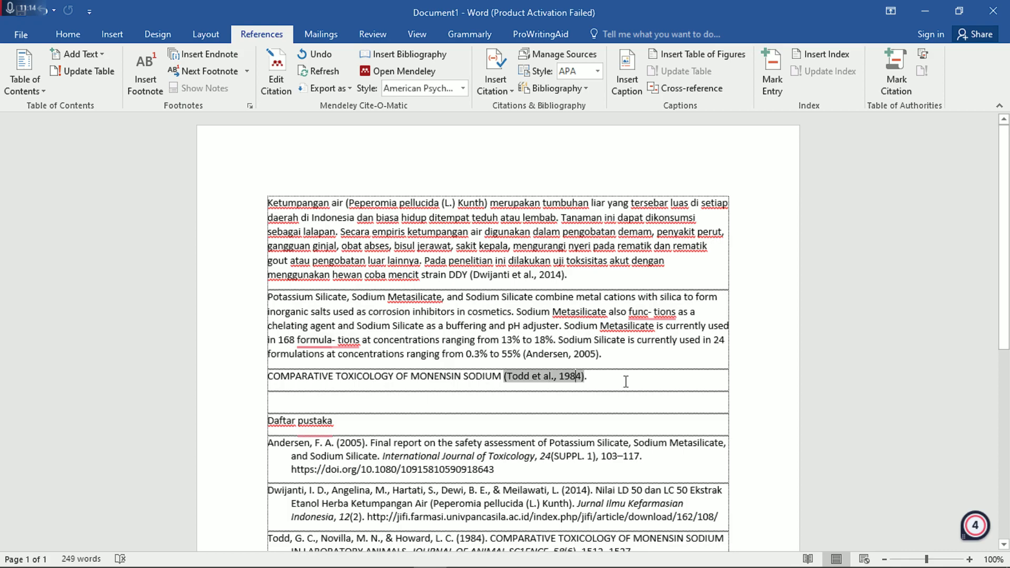
# Step: Return to the Mendeley library and examine the bibliographic details of the Acute Toxicology Mice LD50 articles following the monensin entry
pyautogui.moveTo(341, 566)
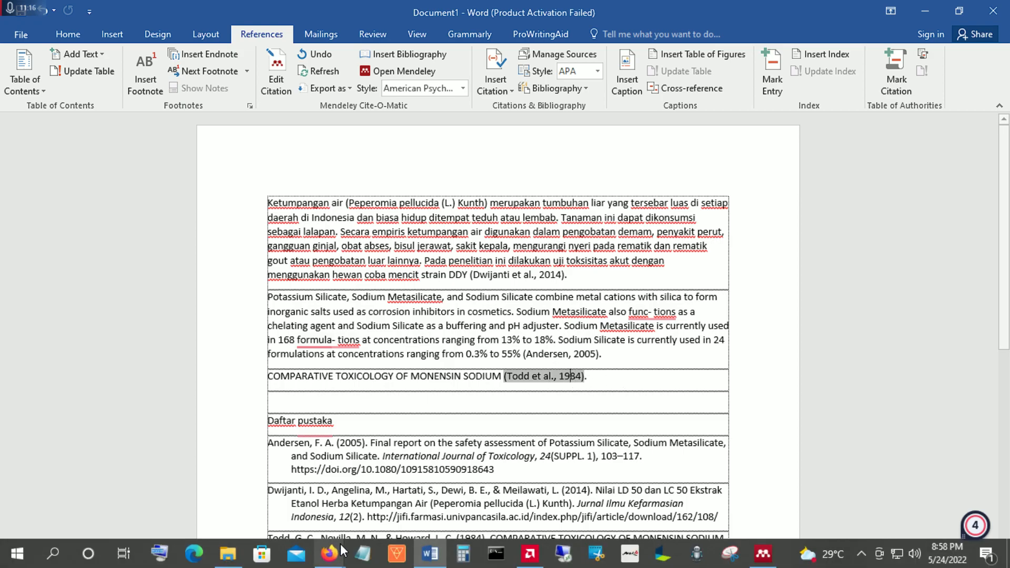
pyautogui.click(763, 553)
pyautogui.click(46, 88)
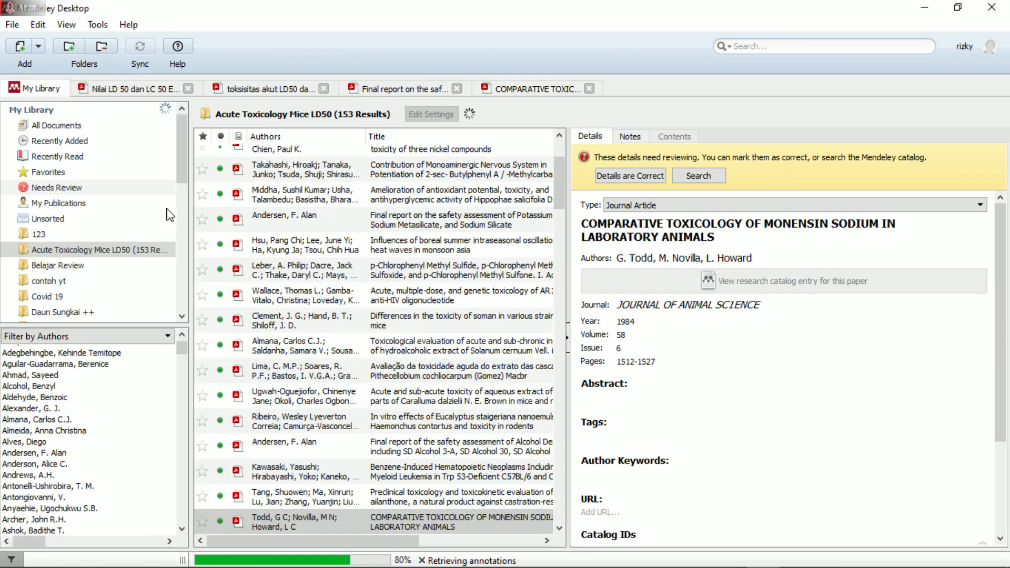
pyautogui.click(390, 495)
pyautogui.press('Down')
pyautogui.press('Down')
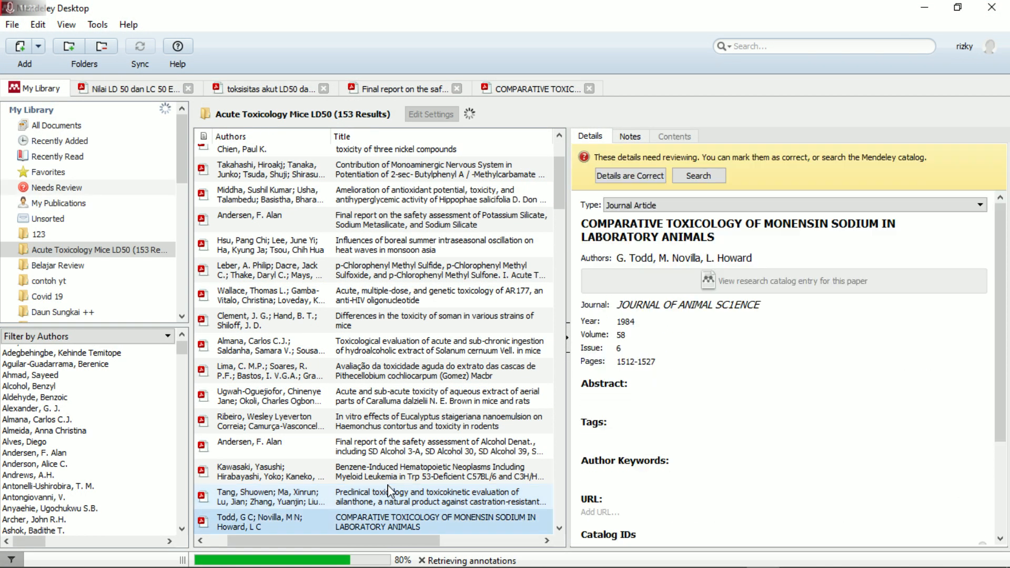
pyautogui.press('Down')
pyautogui.press('Down')
pyautogui.press('Down')
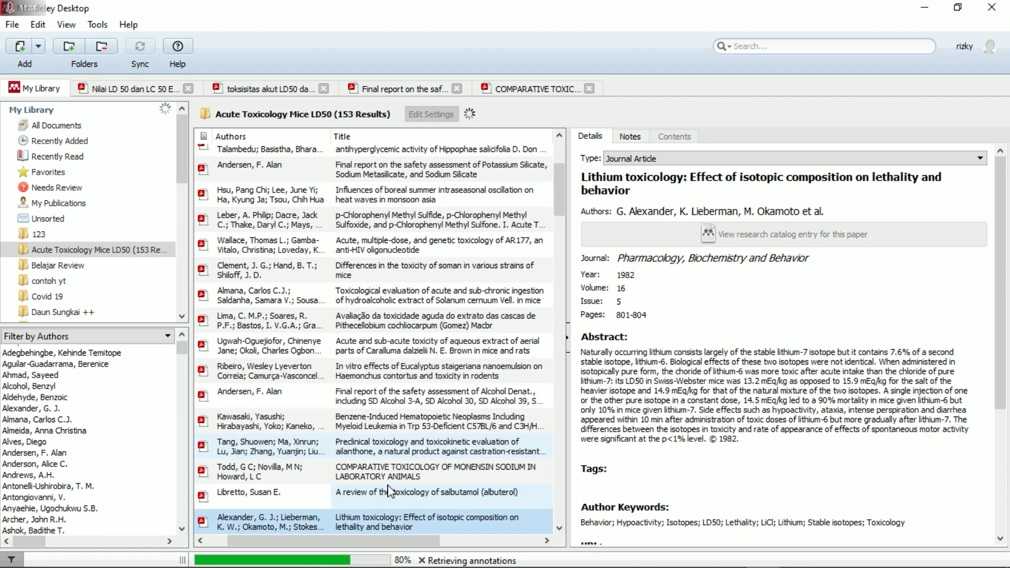
pyautogui.press('Down')
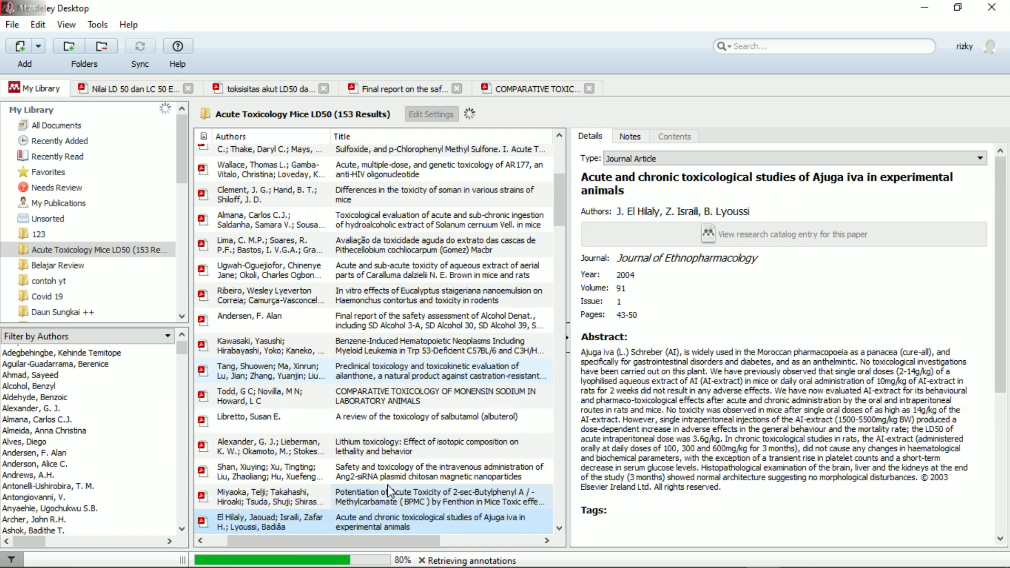
pyautogui.press('Down')
pyautogui.press('Up')
pyautogui.press('Down')
pyautogui.press('Down')
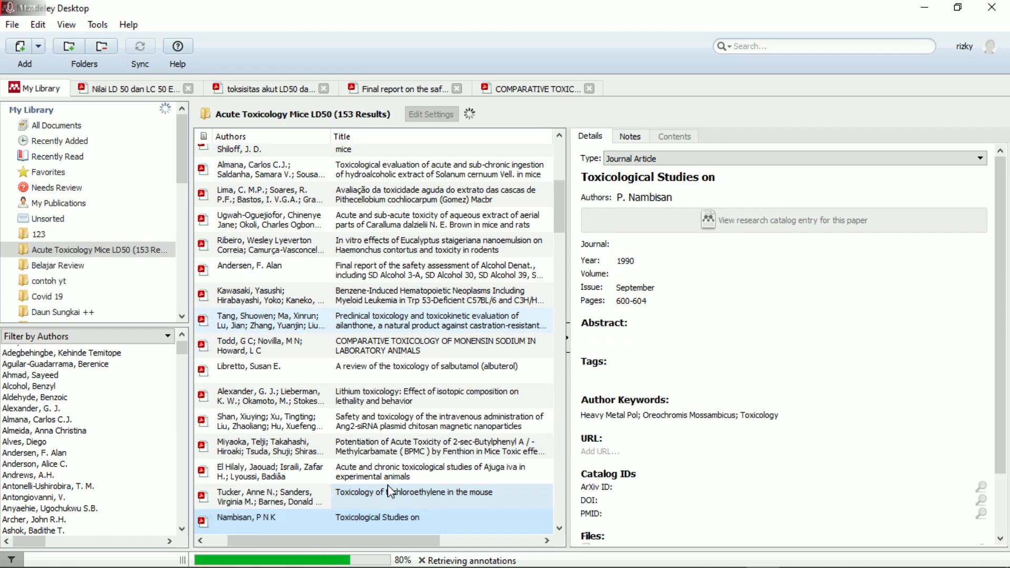
pyautogui.press('Down')
pyautogui.press('Down')
pyautogui.press('Down')
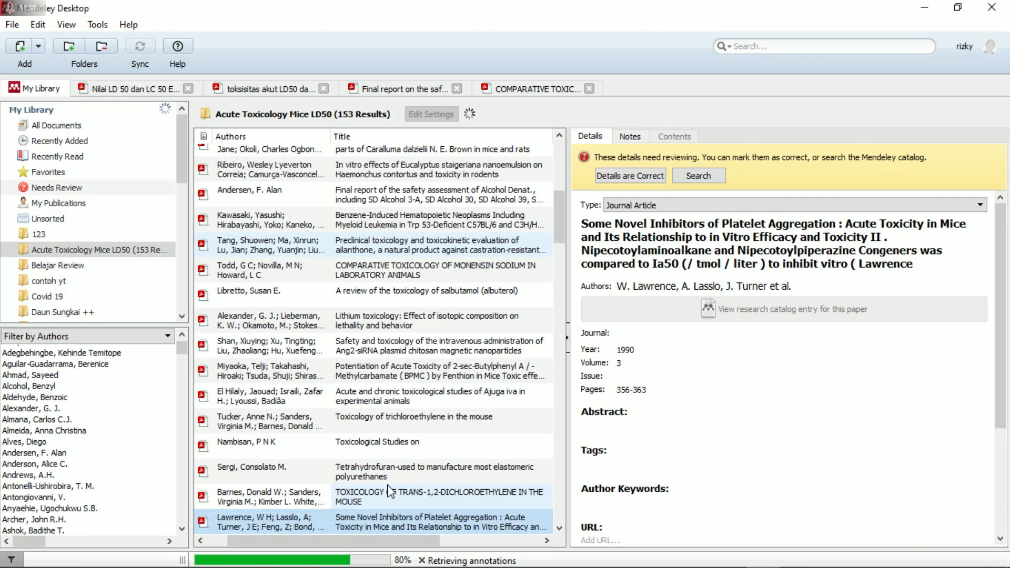
pyautogui.press('Down')
pyautogui.press('Down')
pyautogui.press('Up')
pyautogui.press('Down')
pyautogui.press('Down')
pyautogui.press('Down')
pyautogui.press('Down')
pyautogui.press('Down')
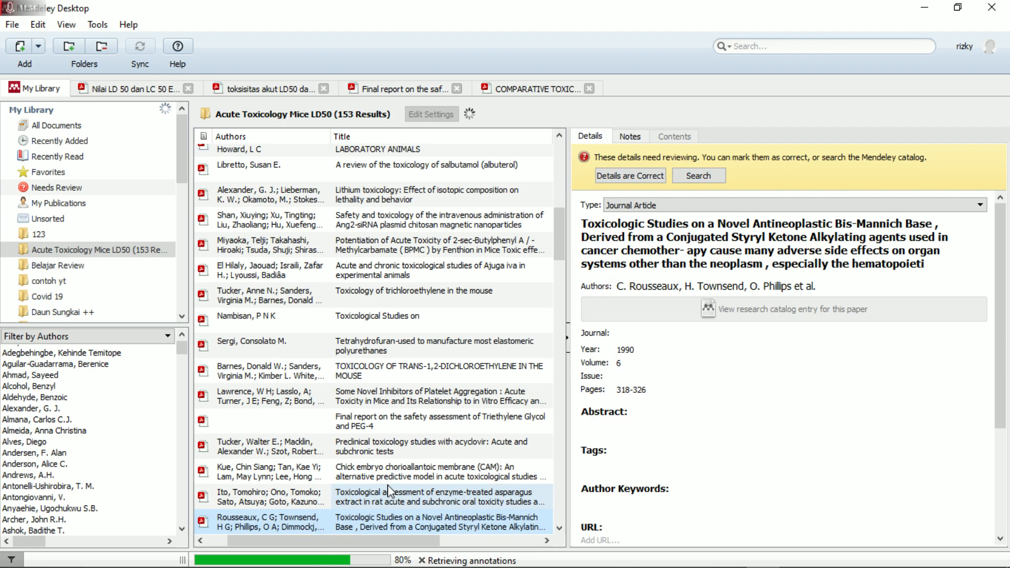
pyautogui.press('Down')
pyautogui.press('Down')
pyautogui.press('Down')
pyautogui.press('Down')
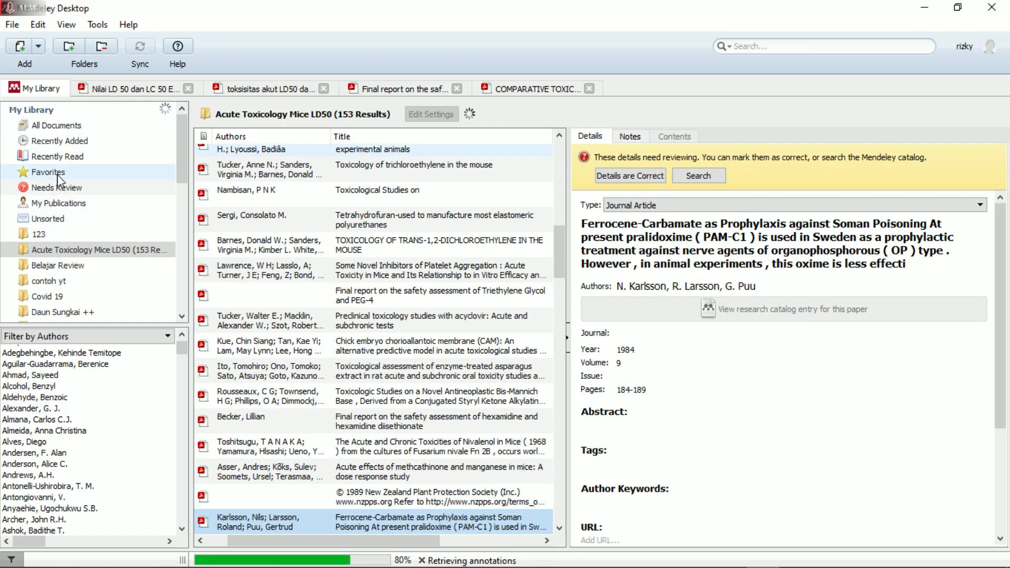
# Step: Show all documents in the library and examine the entries' details for missing author, journal or volume information
pyautogui.click(56, 125)
pyautogui.click(375, 171)
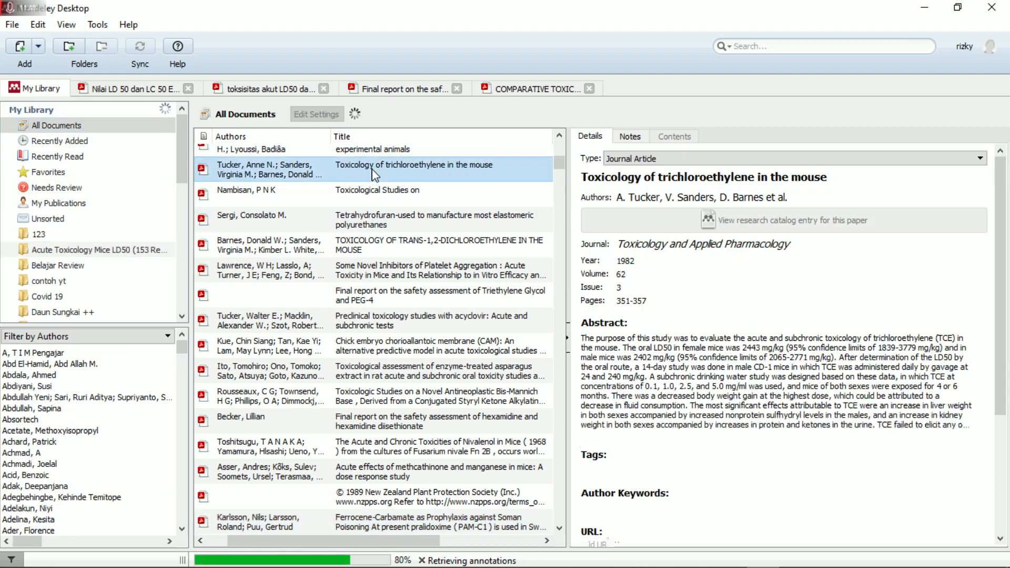
pyautogui.press('Down')
pyautogui.press('Down')
pyautogui.press('Down')
pyautogui.press('Down')
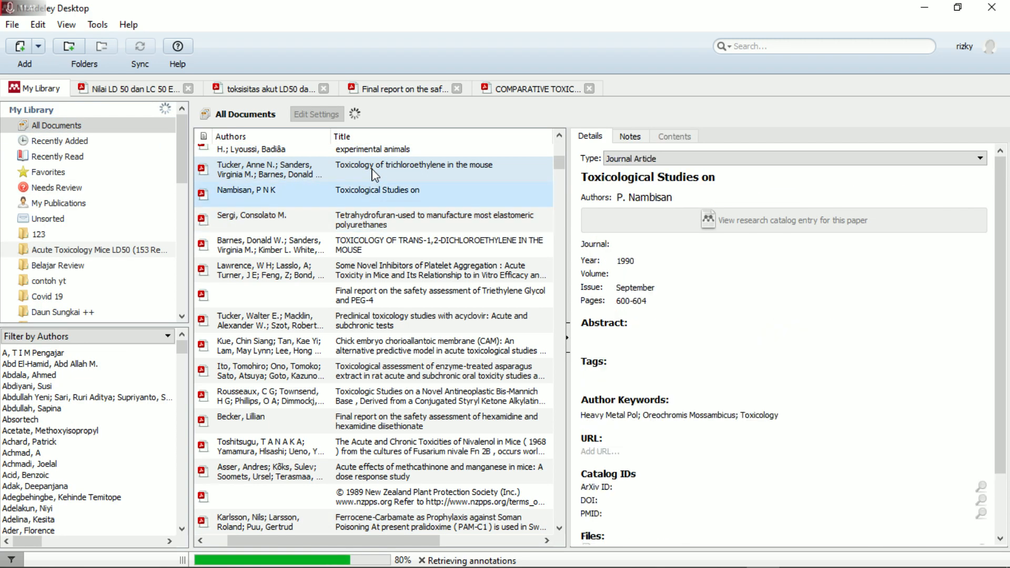
pyautogui.press('Down')
pyautogui.press('Down')
pyautogui.press('Down')
pyautogui.press('Down')
pyautogui.press('Down')
pyautogui.press('Down')
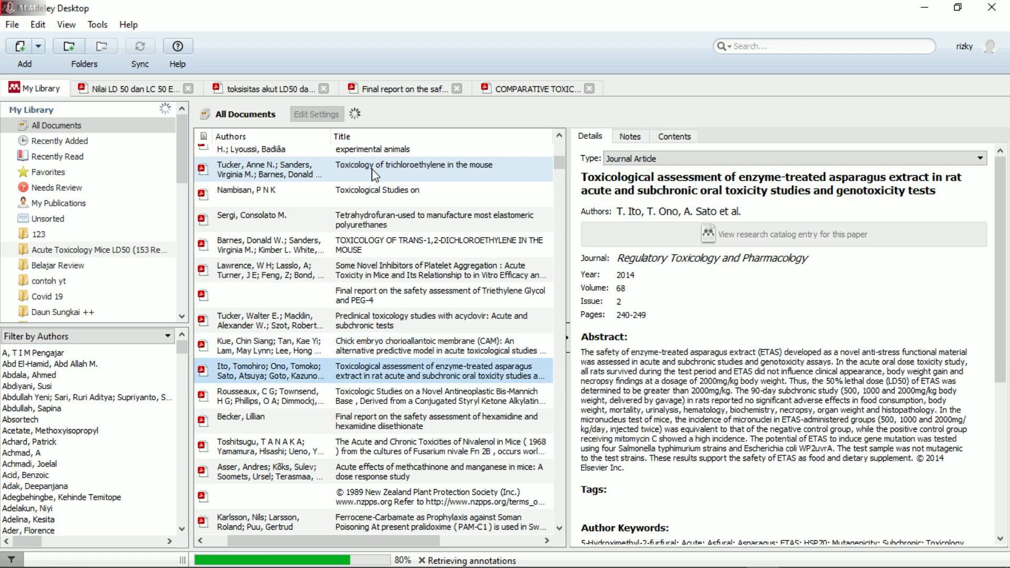
pyautogui.press('Down')
pyautogui.press('Down')
pyautogui.press('Down')
pyautogui.press('Down')
pyautogui.press('Down')
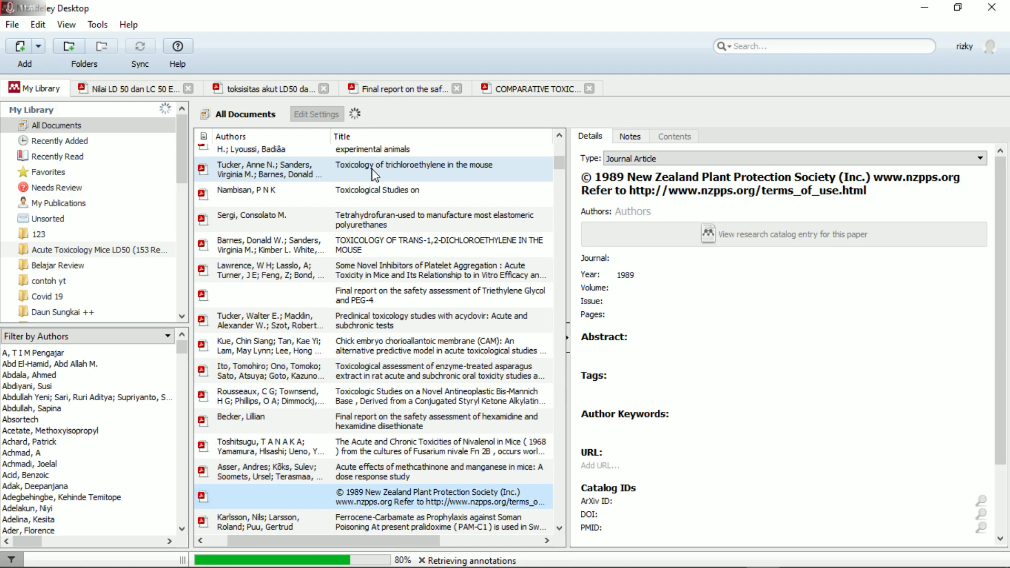
# Step: Examine the author, journal, year, volume and page details of the following library entries, down to the nitazoxanide article
pyautogui.press('Down')
pyautogui.press('Down')
pyautogui.press('Up')
pyautogui.press('Down')
pyautogui.press('Down')
pyautogui.press('Down')
pyautogui.press('Down')
pyautogui.press('Down')
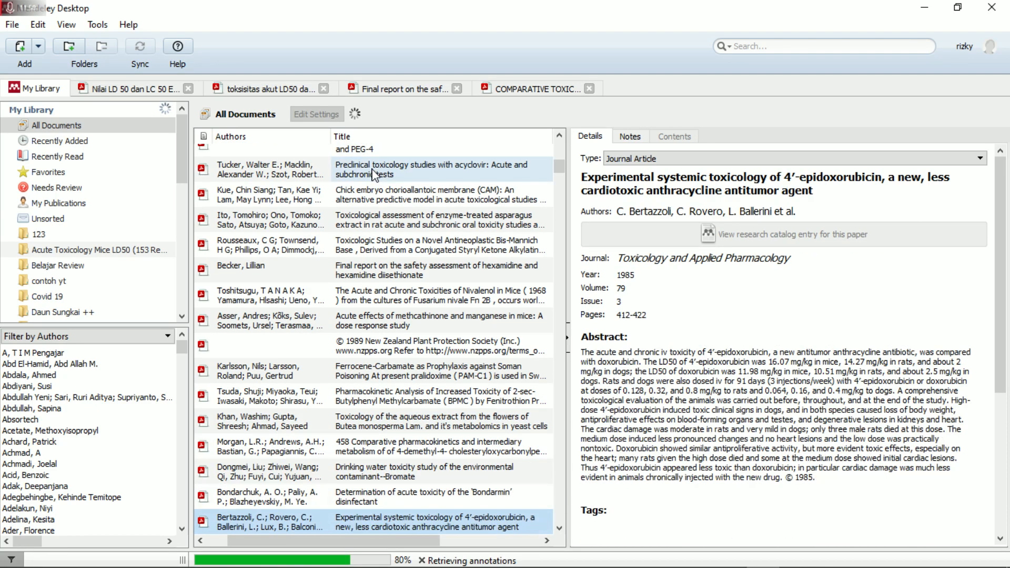
pyautogui.press('Down')
pyautogui.press('Down')
pyautogui.press('Up')
pyautogui.press('Down')
pyautogui.press('Down')
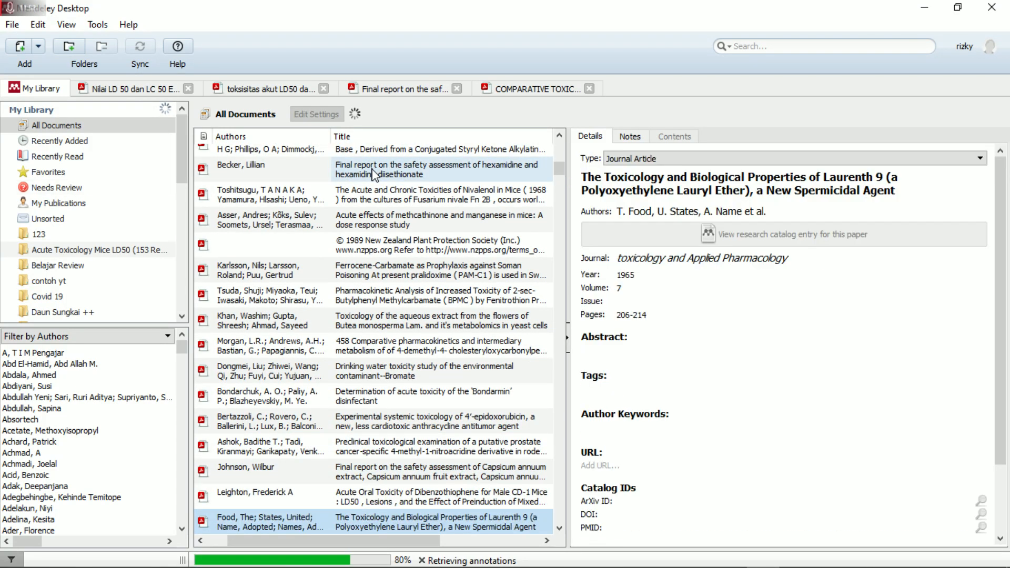
pyautogui.press('Down')
pyautogui.press('Down')
pyautogui.press('Down')
pyautogui.press('Down')
pyautogui.press('Down')
pyautogui.press('Down')
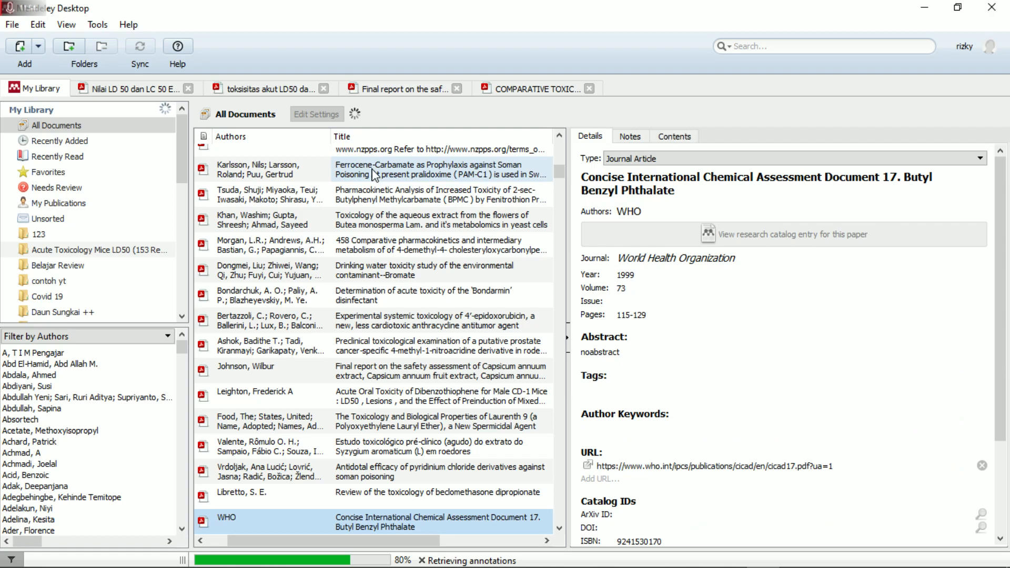
pyautogui.press('Down')
pyautogui.press('Down')
pyautogui.press('Down')
pyautogui.press('Down')
pyautogui.press('Down')
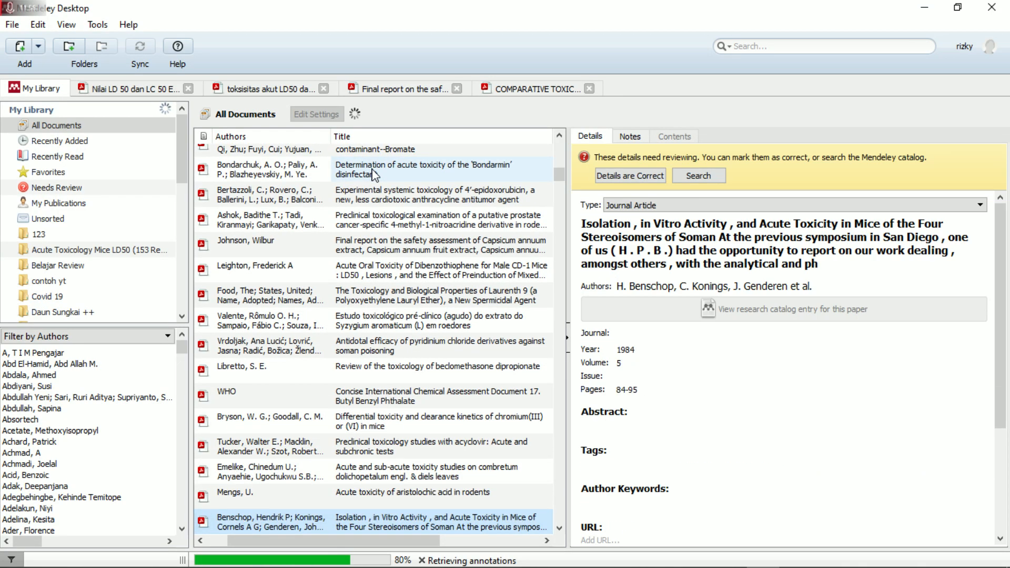
pyautogui.press('Down')
pyautogui.press('Down')
pyautogui.press('Down')
pyautogui.press('Down')
pyautogui.press('Down')
pyautogui.press('Down')
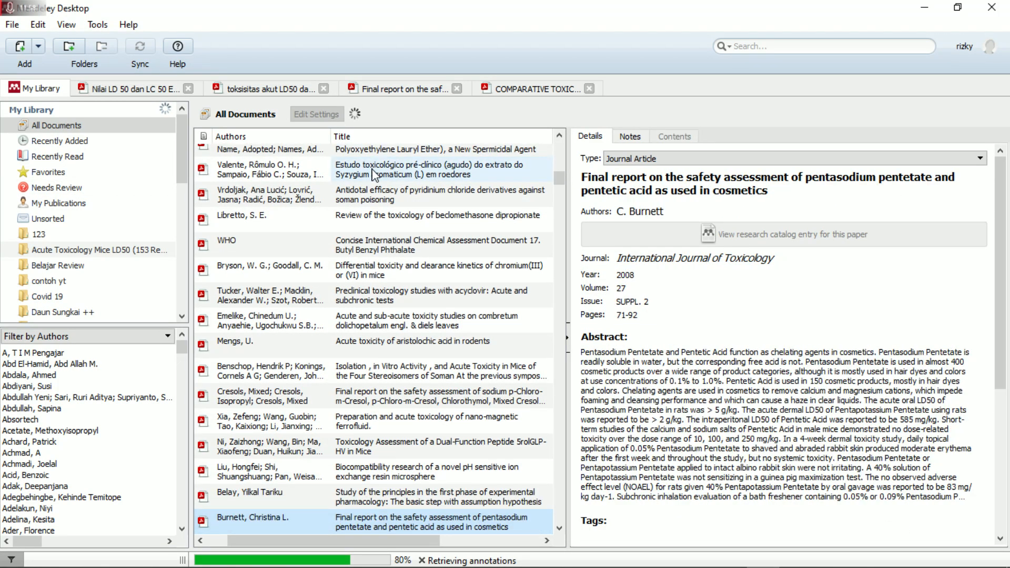
pyautogui.press('Down')
pyautogui.press('Down')
pyautogui.press('Down')
pyautogui.press('Down')
pyautogui.press('Down')
pyautogui.press('Down')
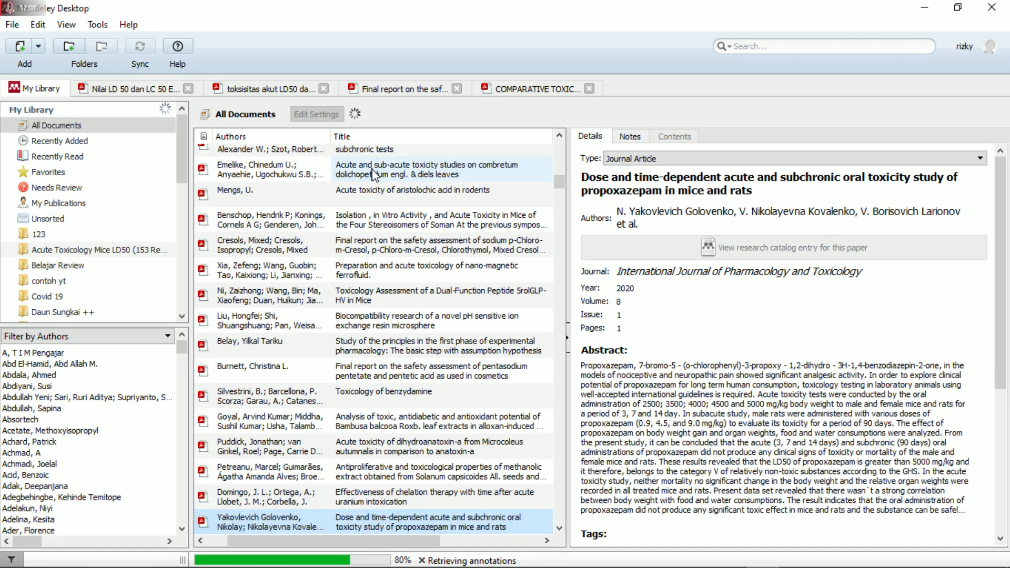
pyautogui.press('Down')
pyautogui.press('Down')
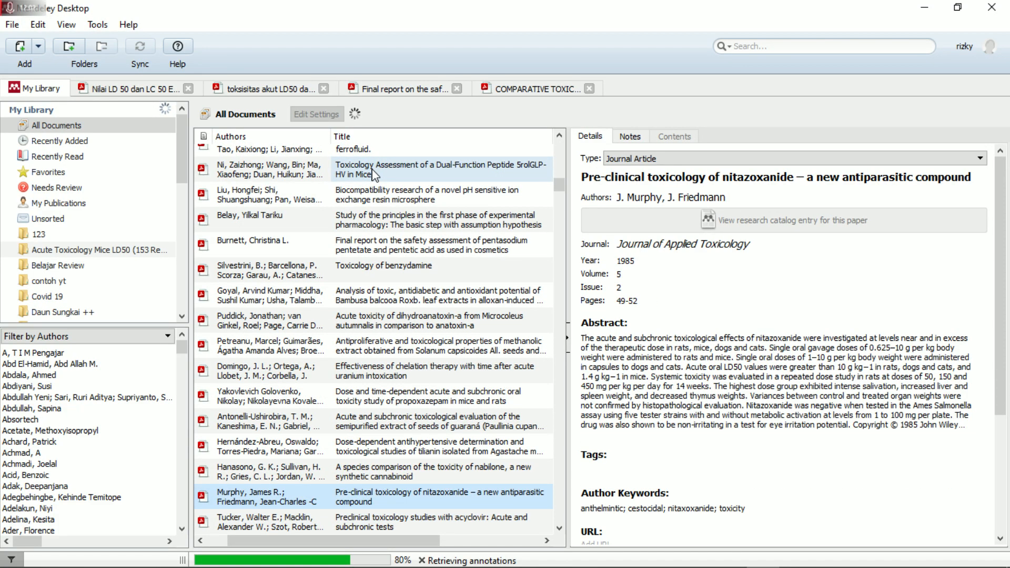
# Step: Open the nitazoxanide article's PDF and copy its title from the first page
pyautogui.doubleClick(305, 504)
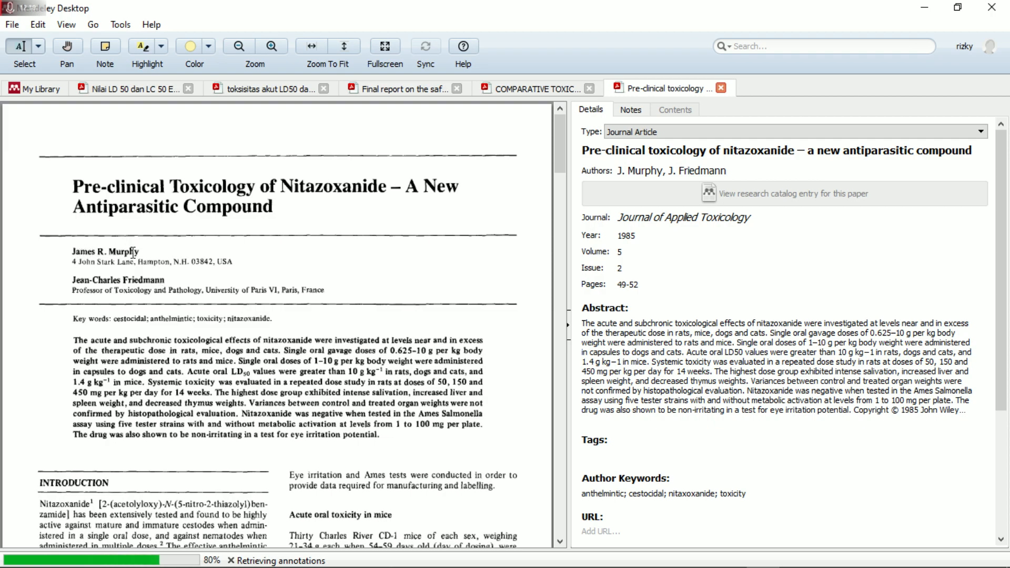
pyautogui.moveTo(76, 187); pyautogui.dragTo(275, 213)
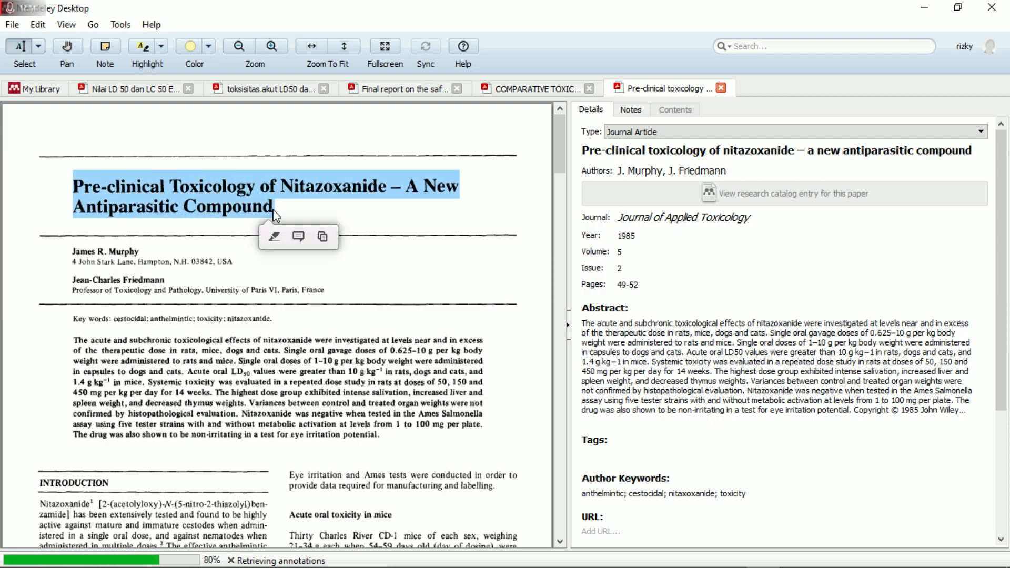
pyautogui.click(320, 239)
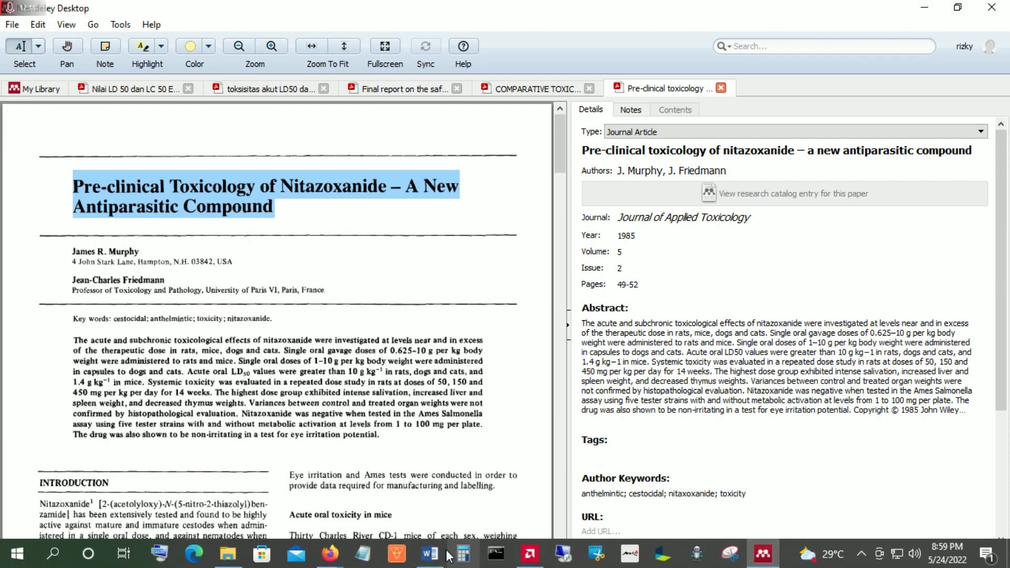
# Step: Switch to the Word document and paste the copied nitazoxanide title on a new line below the monensin line, ending with a period
pyautogui.click(456, 556)
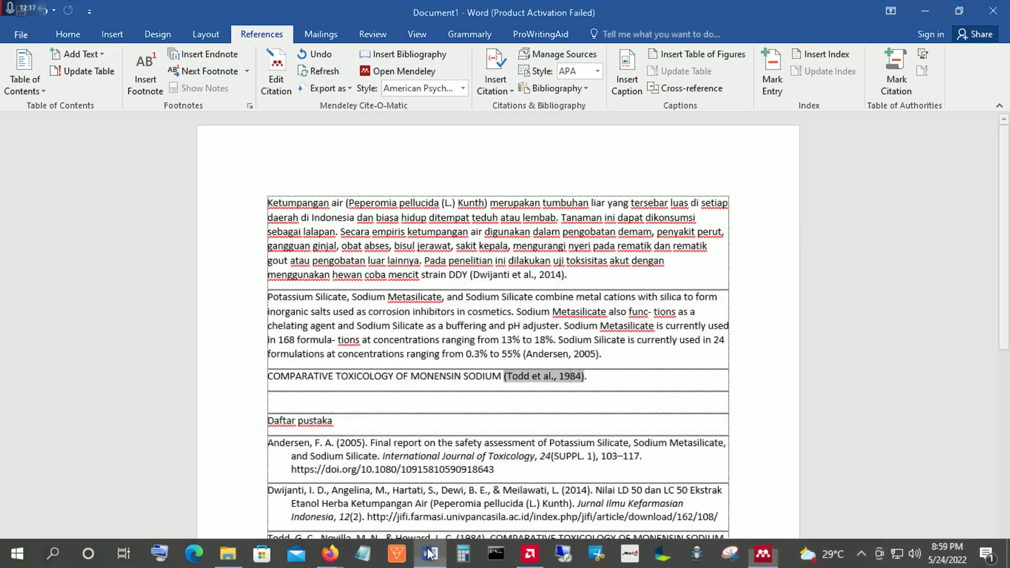
pyautogui.press('Return')
pyautogui.press('Return')
pyautogui.click(309, 406)
pyautogui.hotkey('ctrl', 'v')
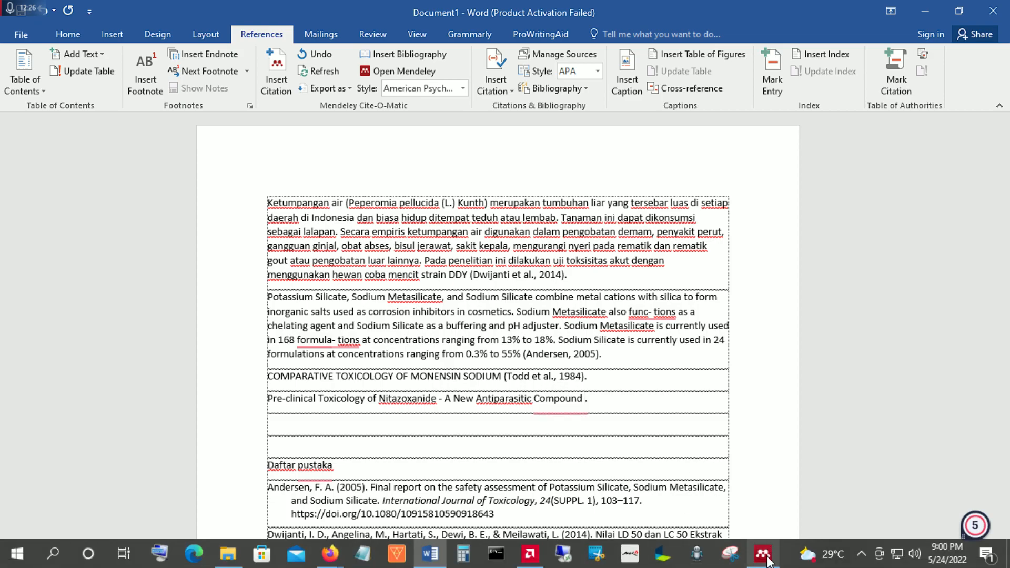
# Step: Copy the nitazoxanide article's title from its Mendeley details and use it to insert the article's citation before the period of the pasted line in Word
pyautogui.click(763, 553)
pyautogui.click(735, 152)
pyautogui.click(924, 7)
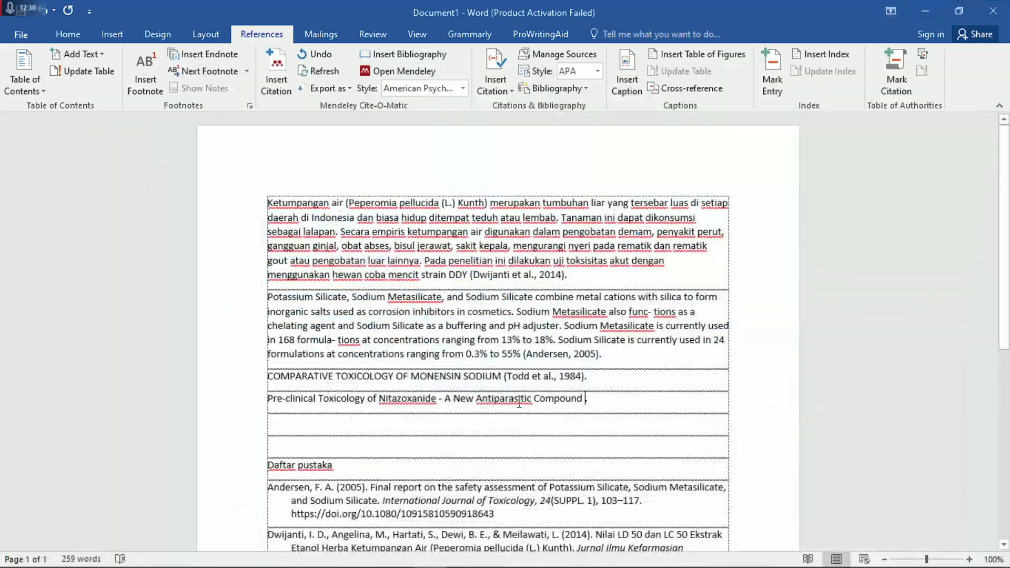
pyautogui.click(279, 66)
pyautogui.hotkey('ctrl', 'v')
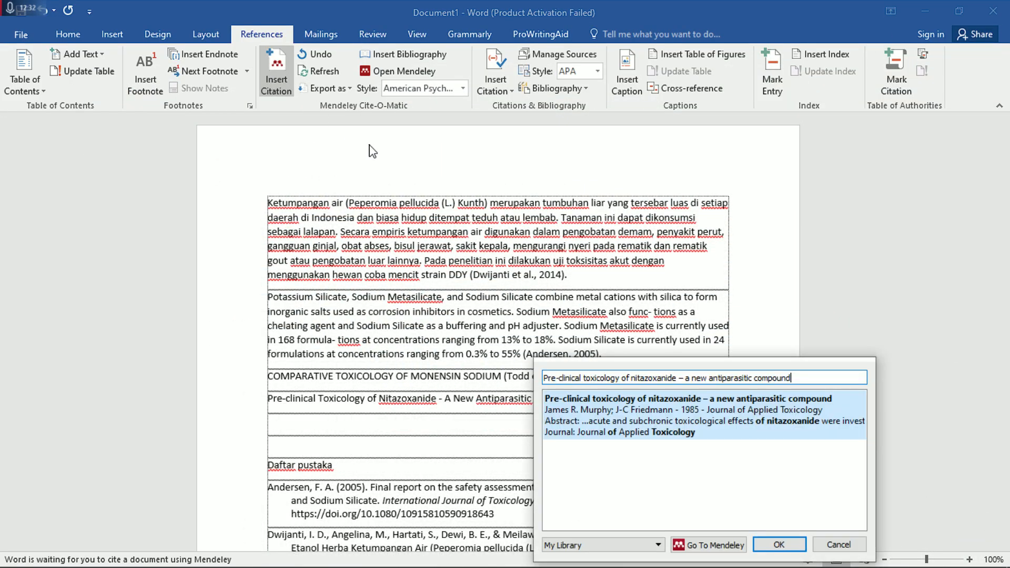
pyautogui.click(778, 544)
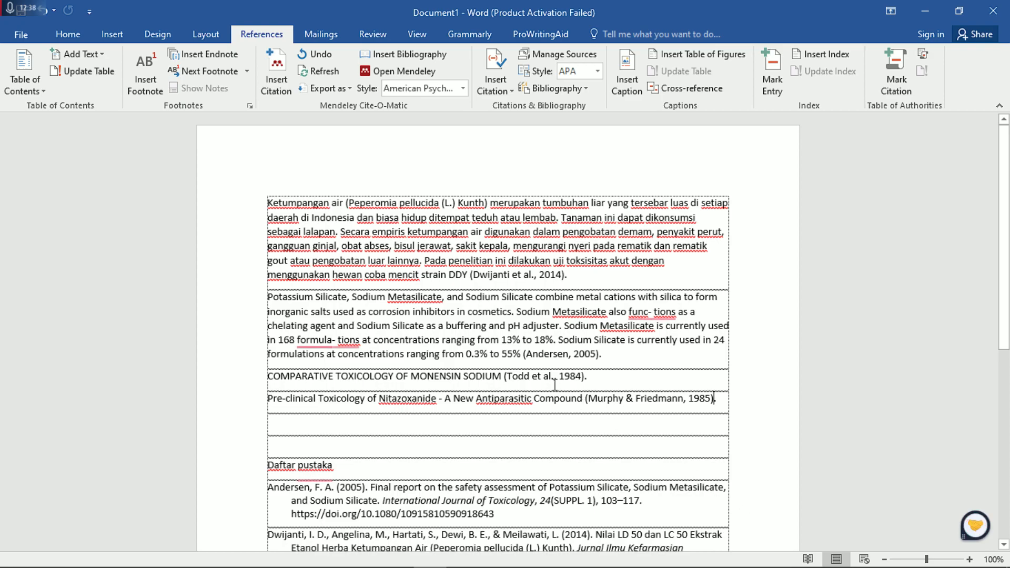
# Step: Move the monensin sodium line with its citation below the nitazoxanide line
pyautogui.moveTo(626, 350); pyautogui.dragTo(274, 303)
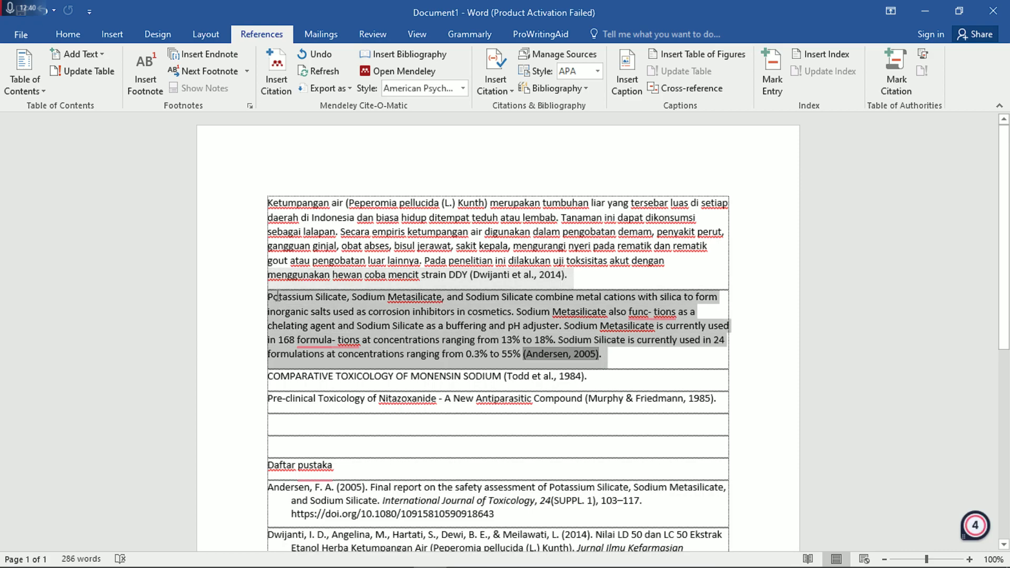
pyautogui.click(609, 379)
pyautogui.click(255, 375)
pyautogui.press('Delete')
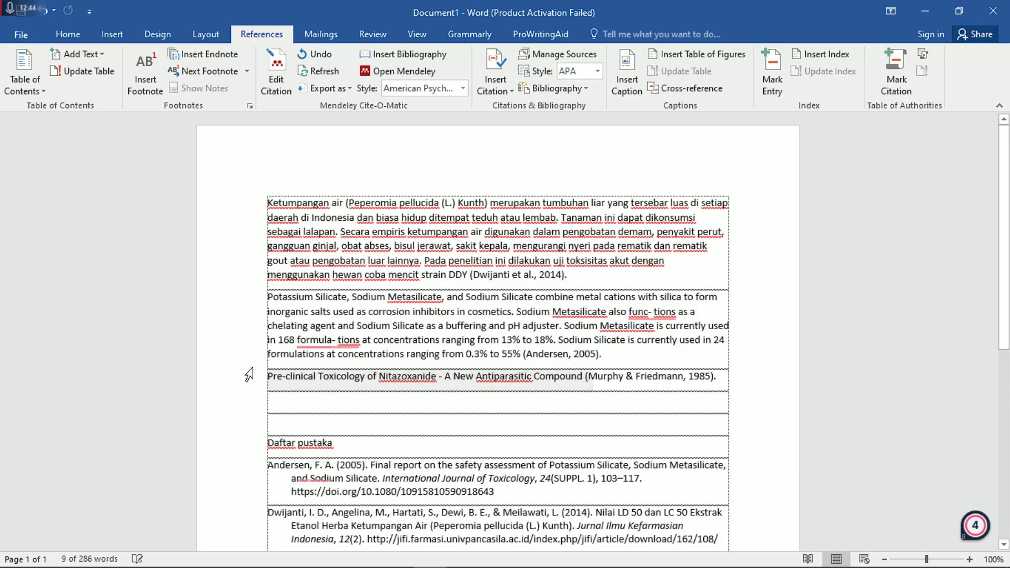
pyautogui.hotkey('ctrl', 'z')
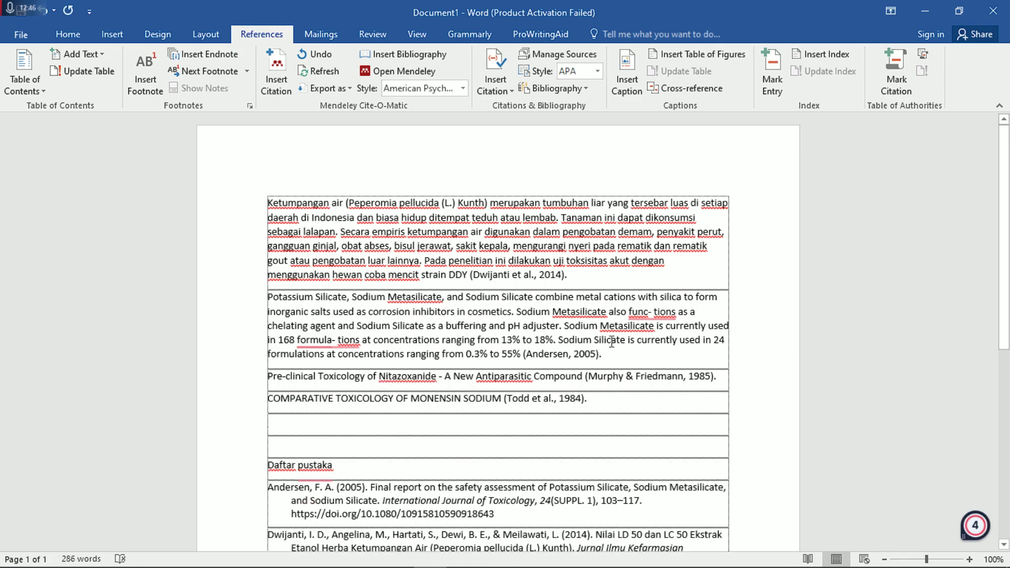
pyautogui.moveTo(584, 353); pyautogui.dragTo(261, 302)
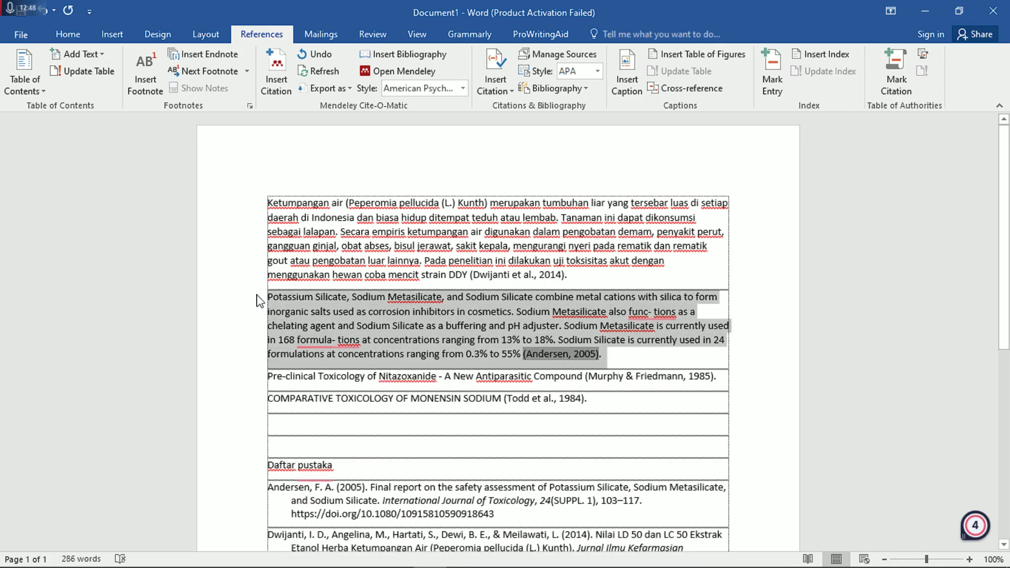
pyautogui.moveTo(728, 377); pyautogui.dragTo(256, 300)
pyautogui.moveTo(630, 401); pyautogui.dragTo(246, 397)
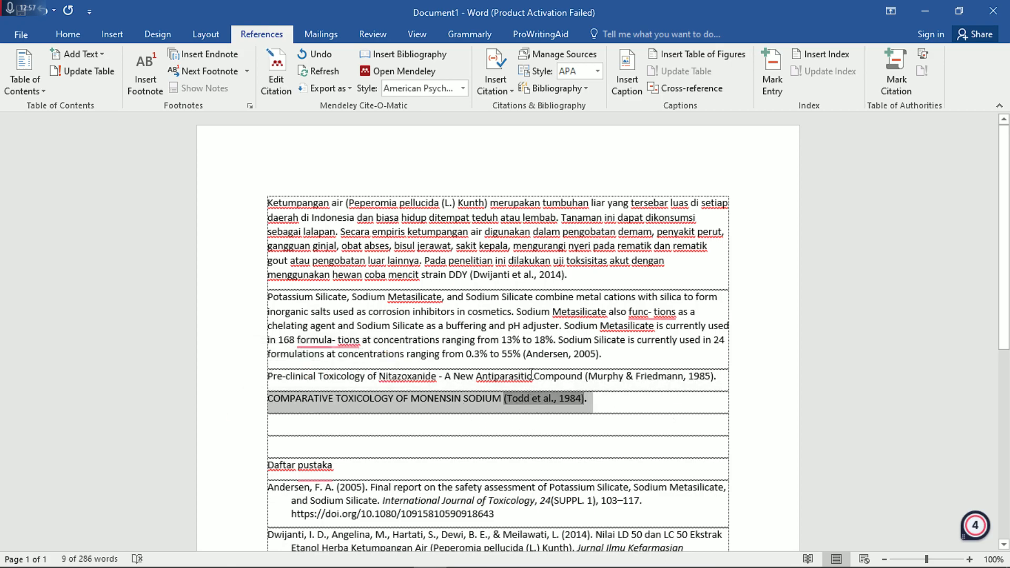
pyautogui.moveTo(575, 274); pyautogui.dragTo(266, 202)
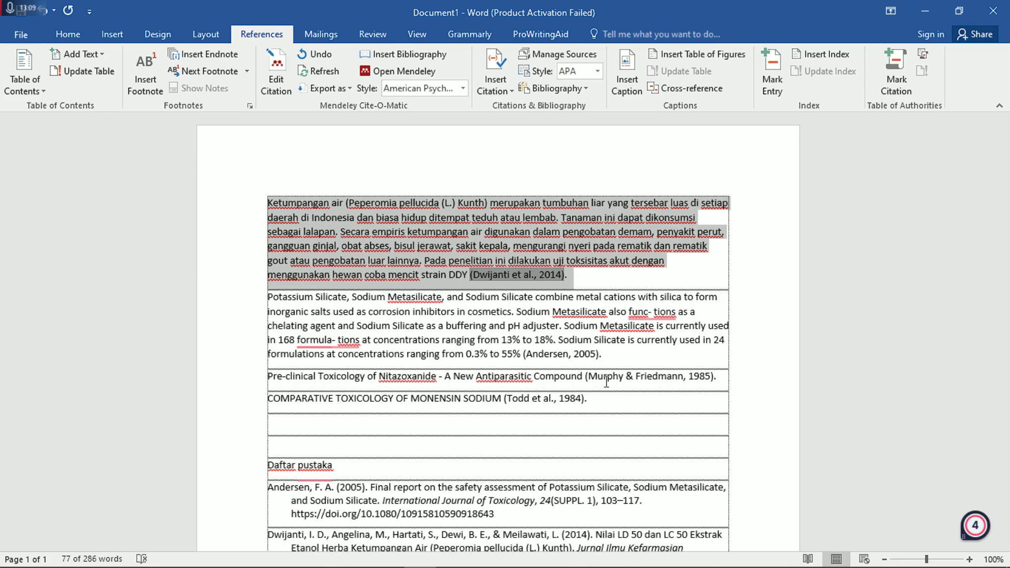
pyautogui.moveTo(637, 549)
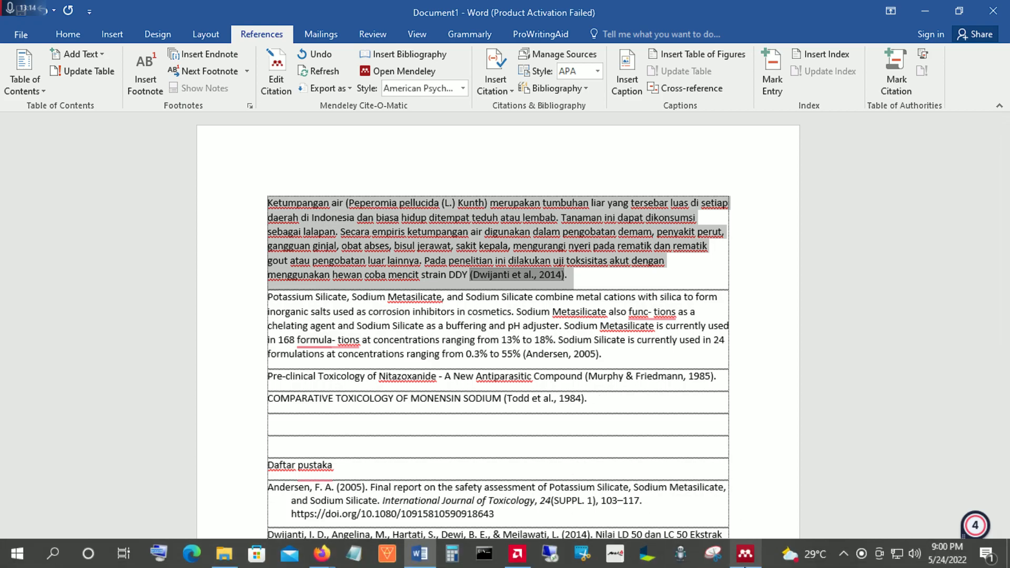
pyautogui.click(746, 558)
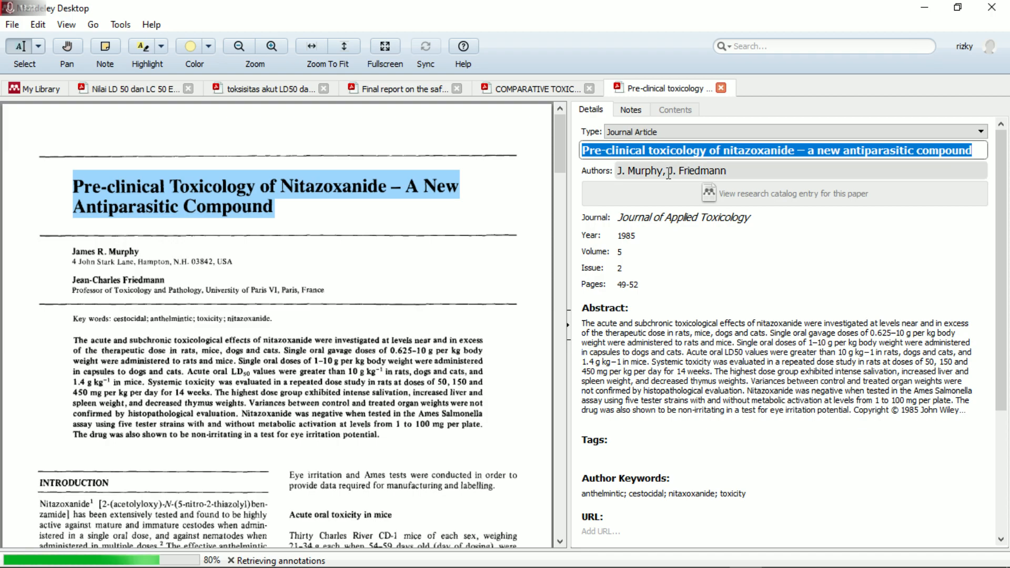
pyautogui.click(924, 7)
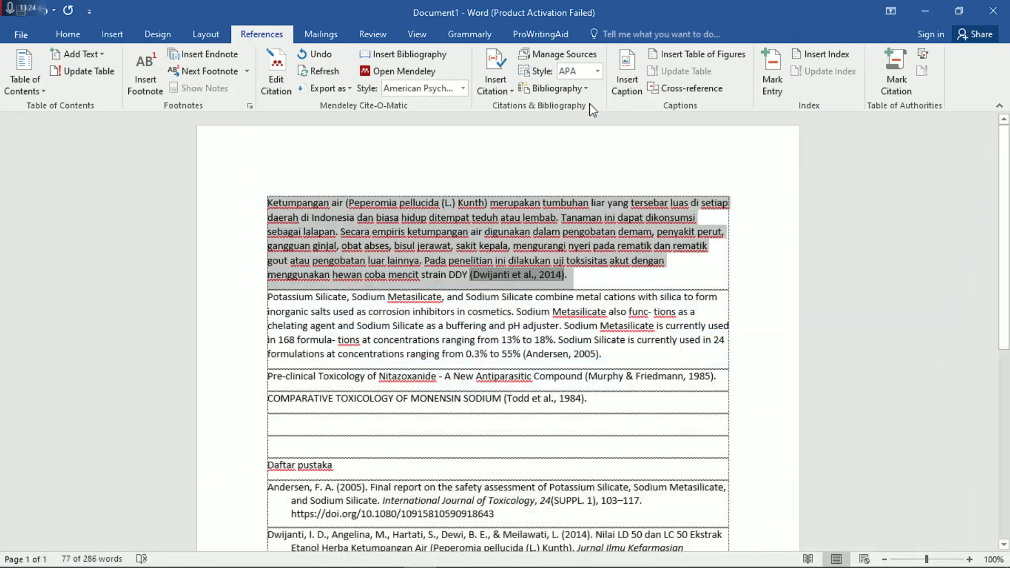
# Step: Change the Mendeley citation style of the document to American Political Science Association
pyautogui.click(463, 88)
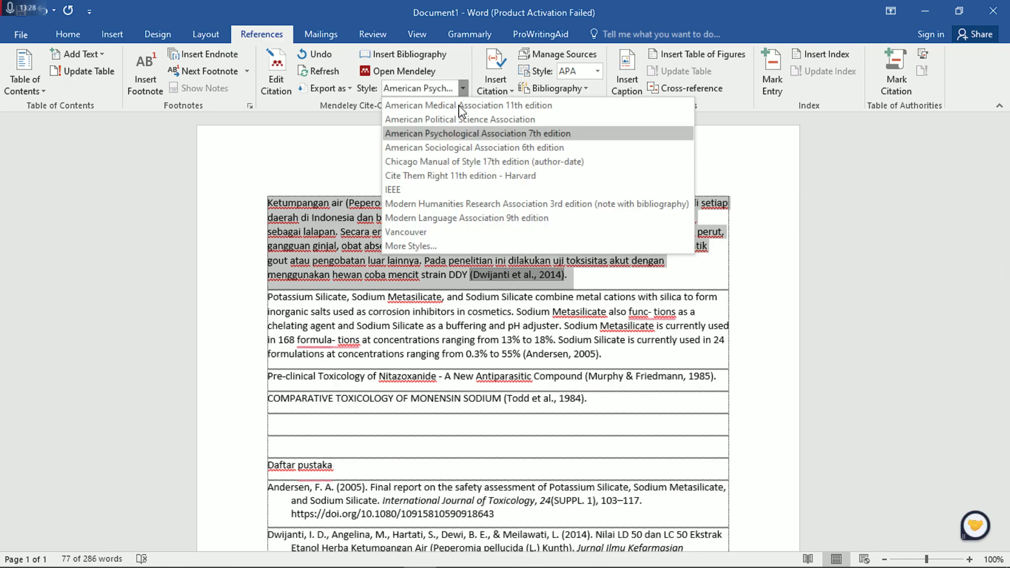
pyautogui.click(453, 137)
pyautogui.click(463, 88)
pyautogui.click(523, 121)
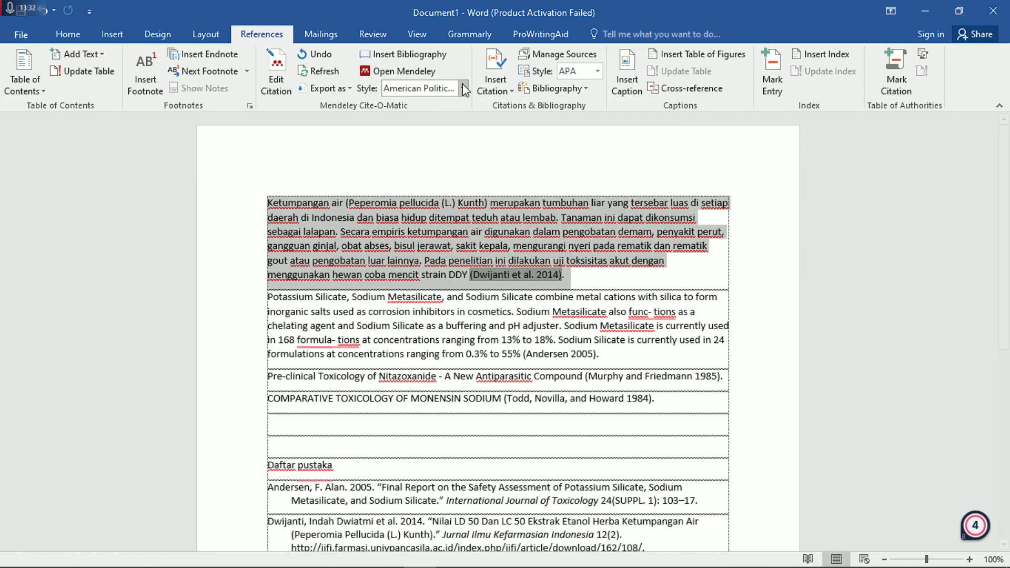
# Step: Set the Mendeley citation style back to American Psychological Association 7th edition
pyautogui.click(463, 88)
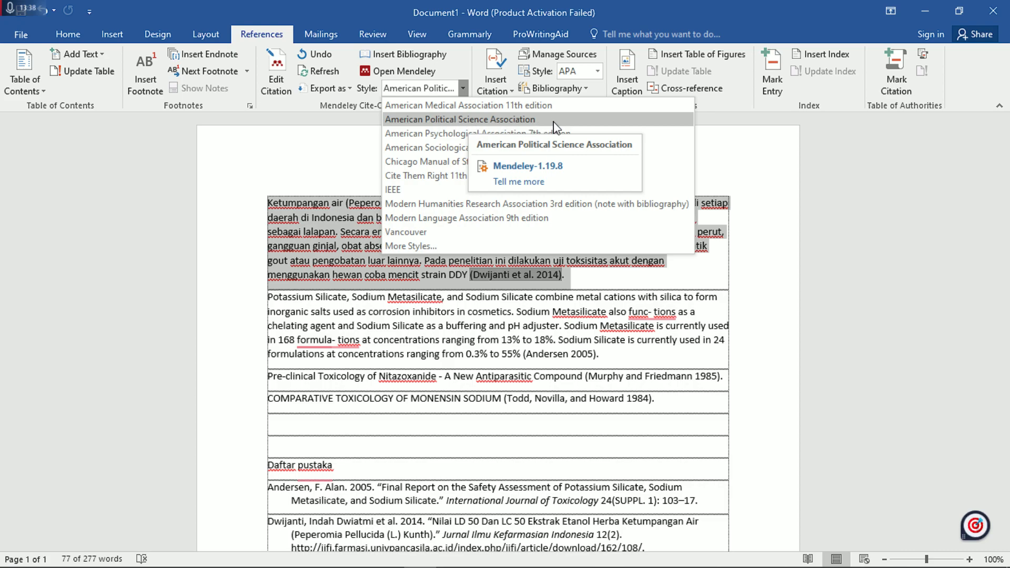
pyautogui.click(555, 120)
pyautogui.click(463, 87)
pyautogui.click(461, 133)
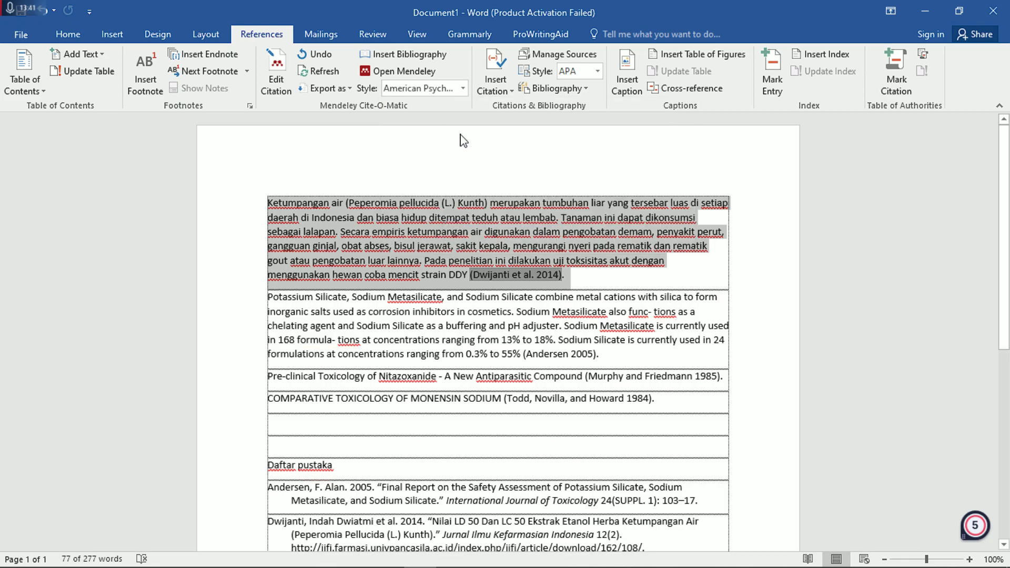
# Step: Try the American Sociological Association 6th edition and Chicago Manual of Style 17th edition (author-date) citation styles on the document
pyautogui.click(468, 89)
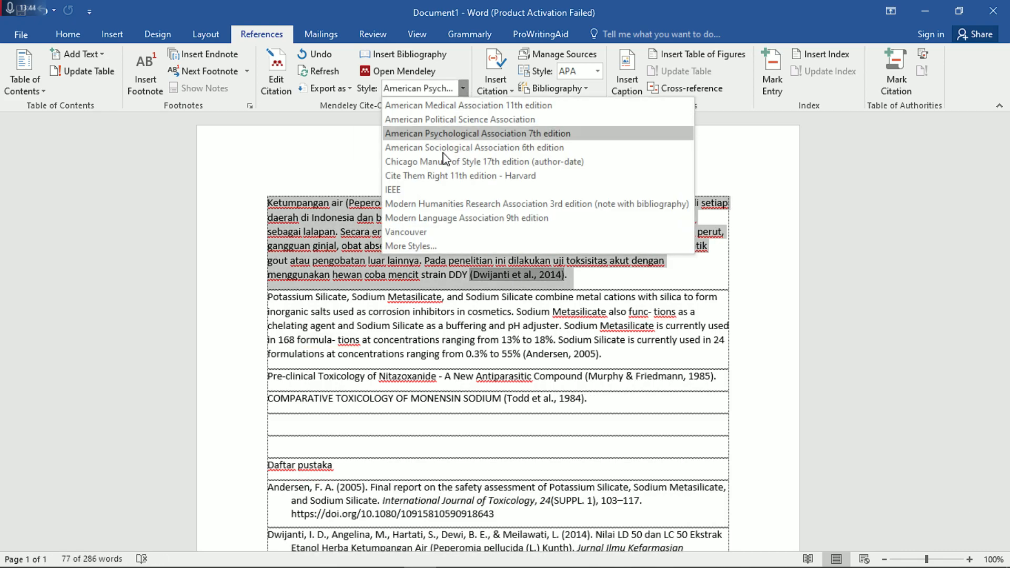
pyautogui.click(468, 148)
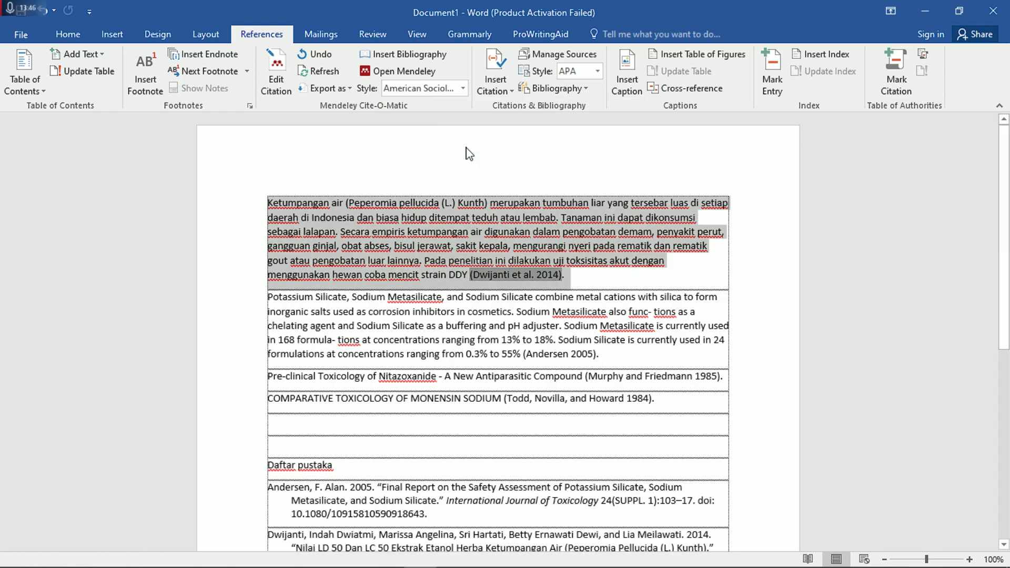
pyautogui.click(463, 88)
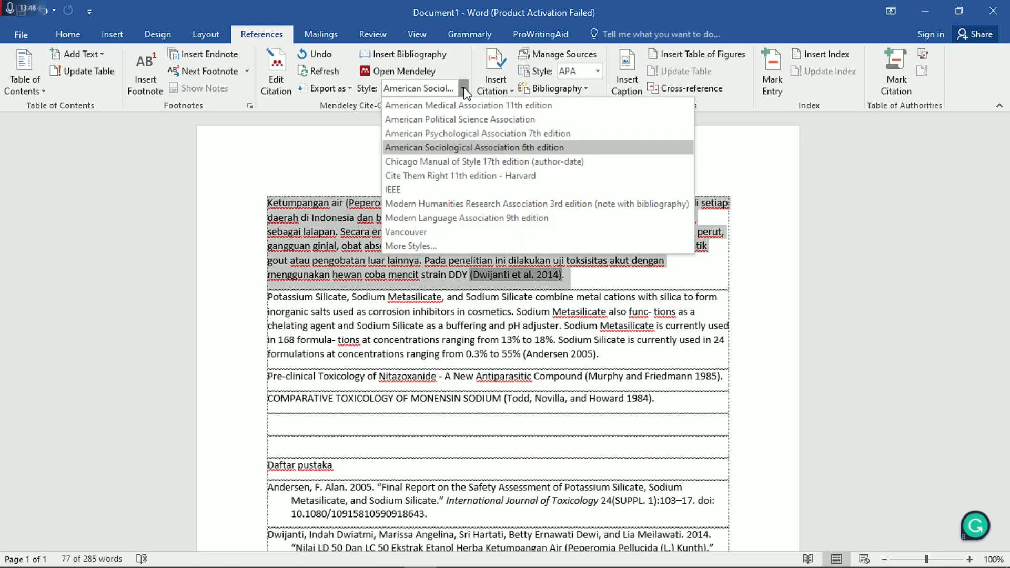
pyautogui.click(456, 163)
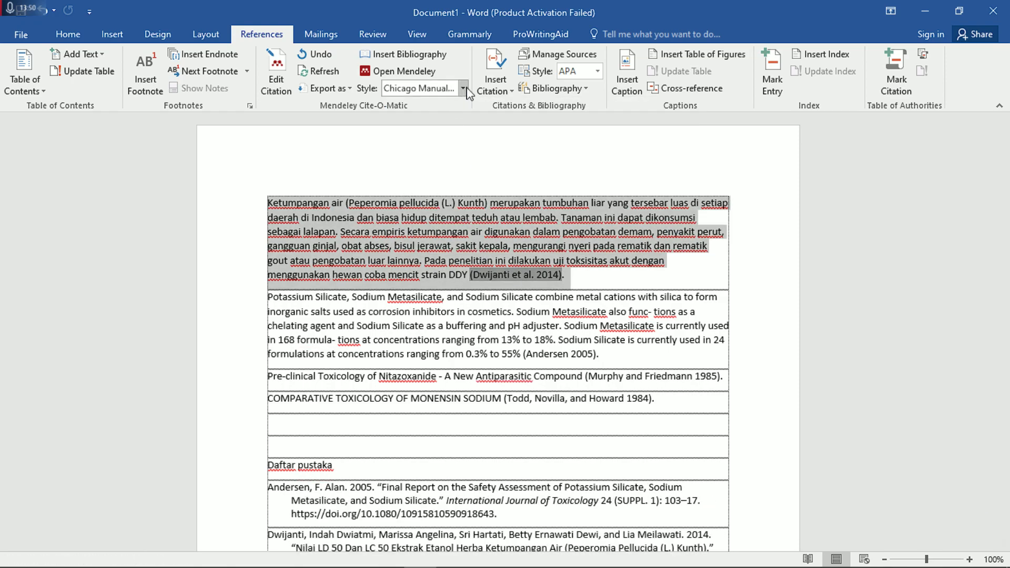
# Step: Set the Mendeley citation style to Cite Them Right 11th edition - Harvard and leave the style choices
pyautogui.click(464, 90)
pyautogui.click(451, 179)
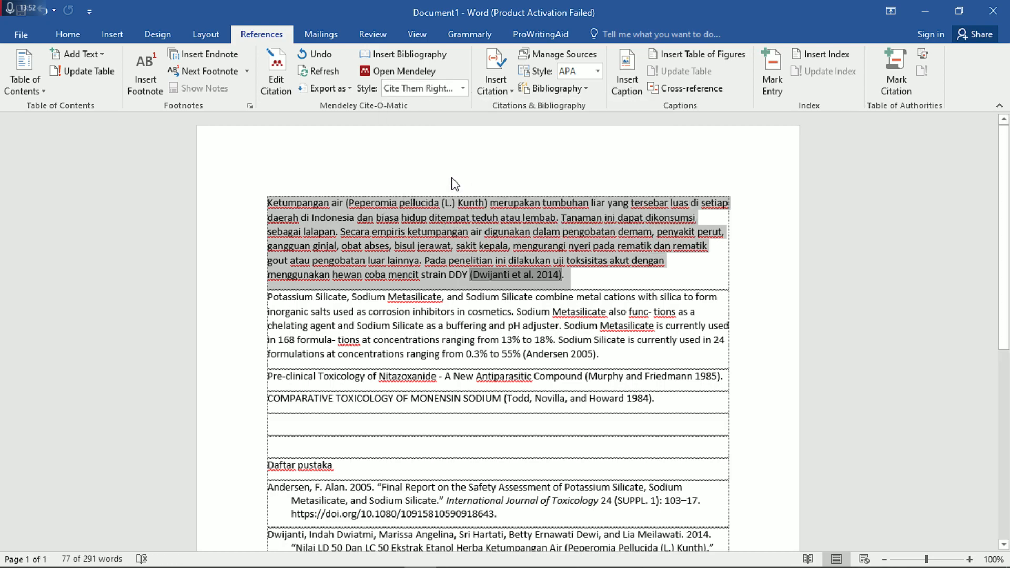
pyautogui.click(464, 88)
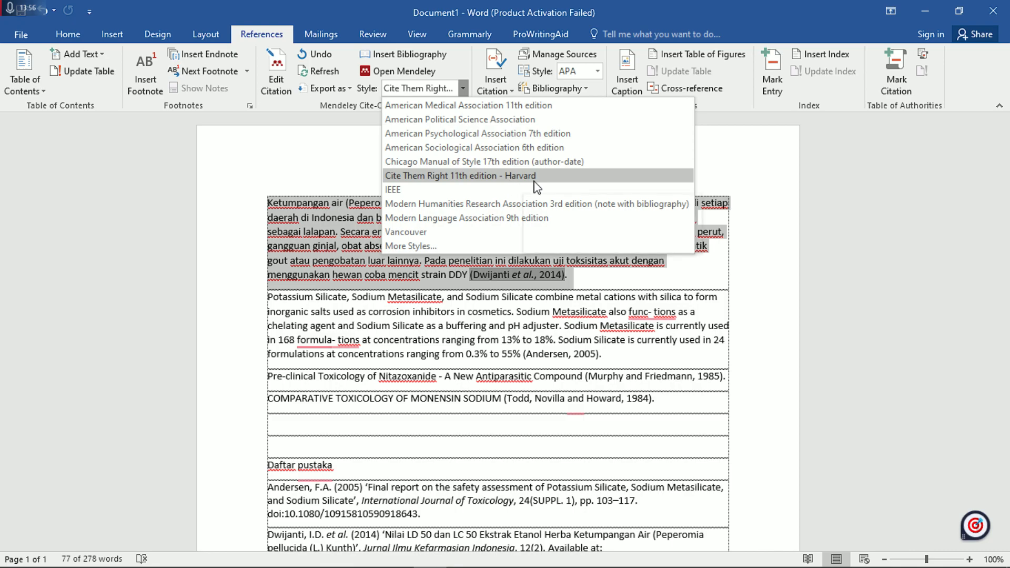
pyautogui.click(600, 279)
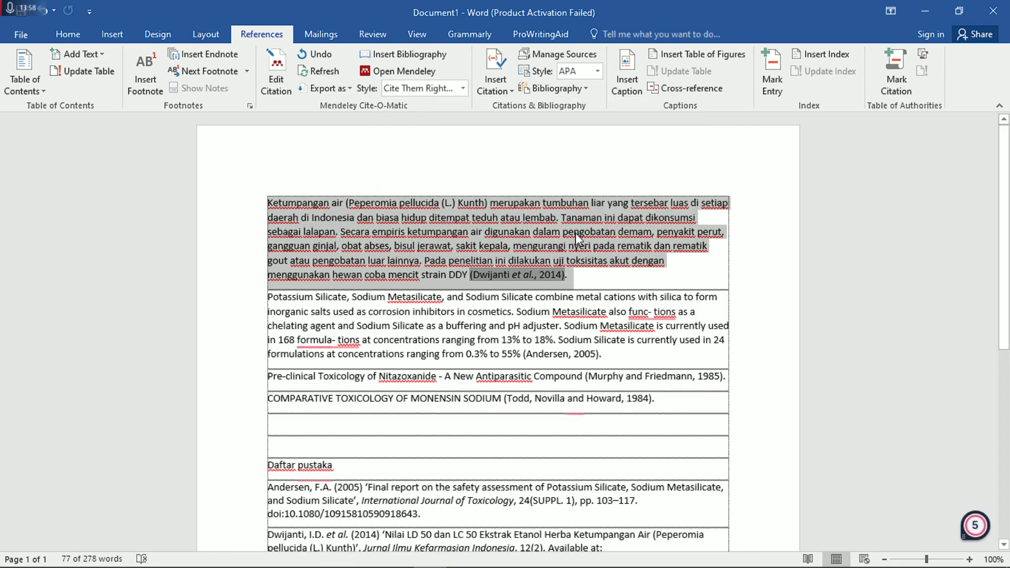
# Step: Try the IEEE citation style on the document and look over the citations and bibliography
pyautogui.click(500, 273)
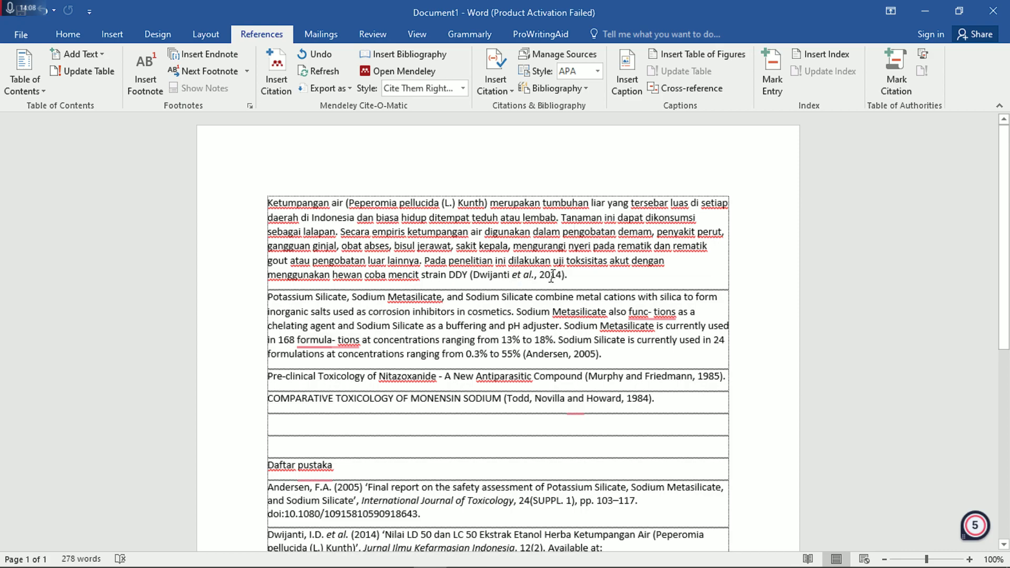
pyautogui.click(463, 88)
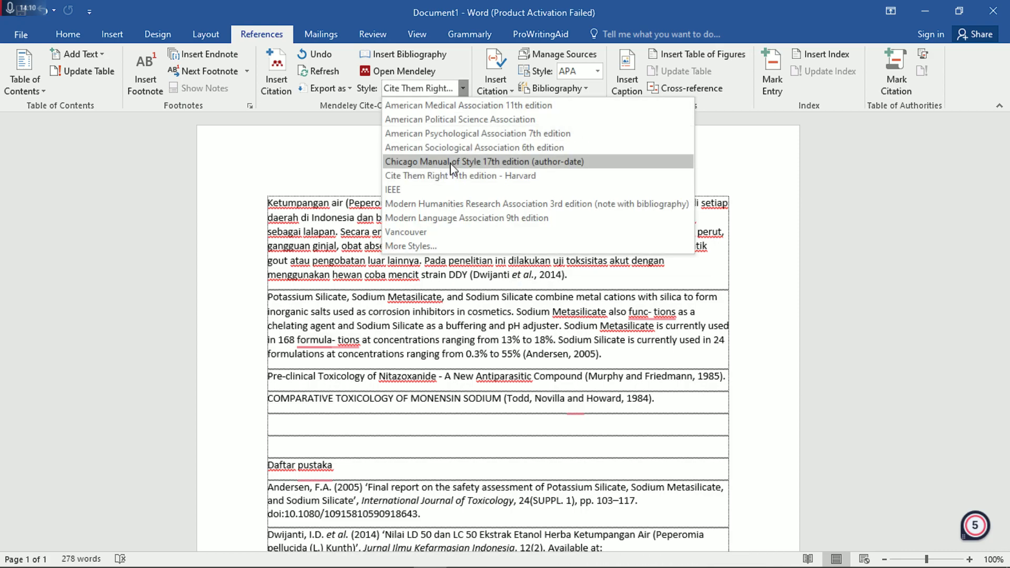
pyautogui.click(511, 189)
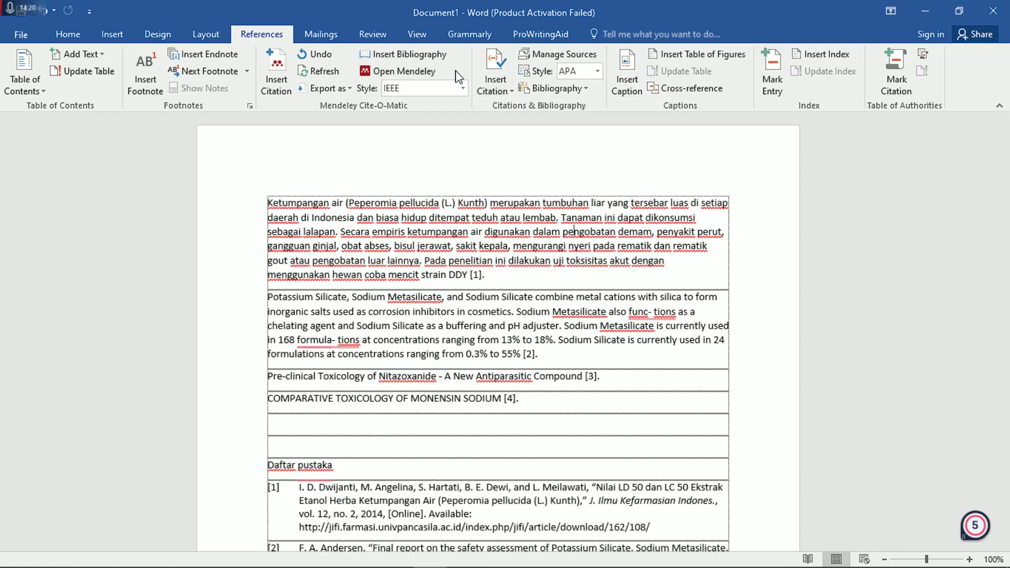
pyautogui.scroll(-1, 530, 267)
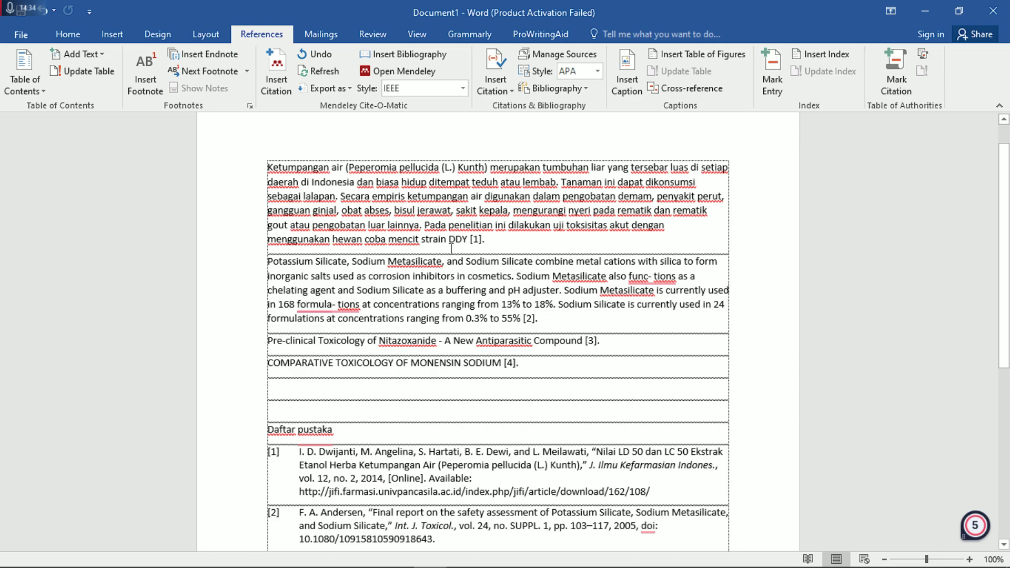
pyautogui.scroll(-5, 429, 369)
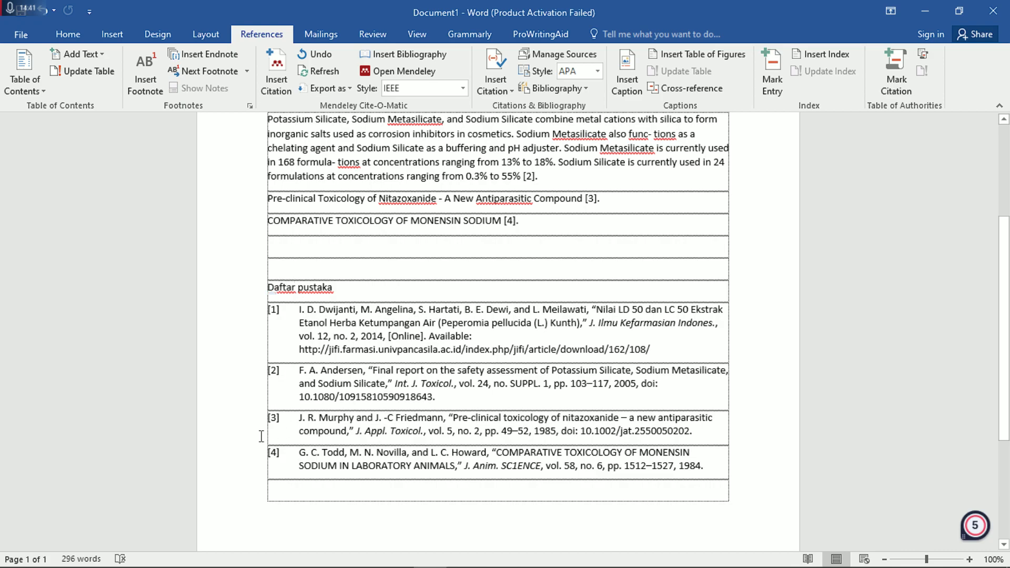
pyautogui.scroll(2, 349, 345)
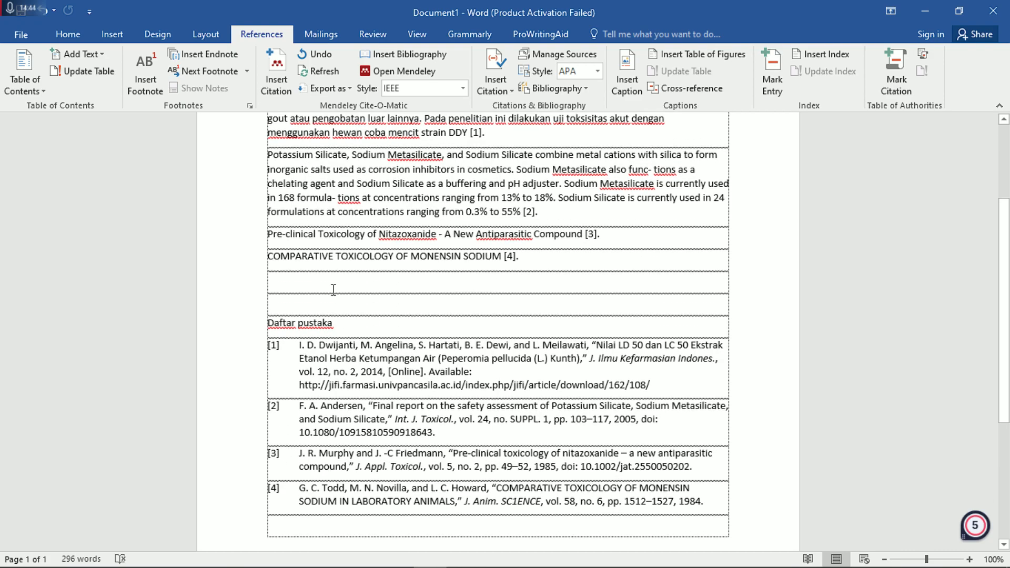
pyautogui.scroll(-1, 439, 302)
pyautogui.scroll(3, 449, 279)
# Step: Try the Modern Humanities Research Association 3rd edition (note with bibliography) and Modern Language Association 9th edition citation styles on the document
pyautogui.click(464, 88)
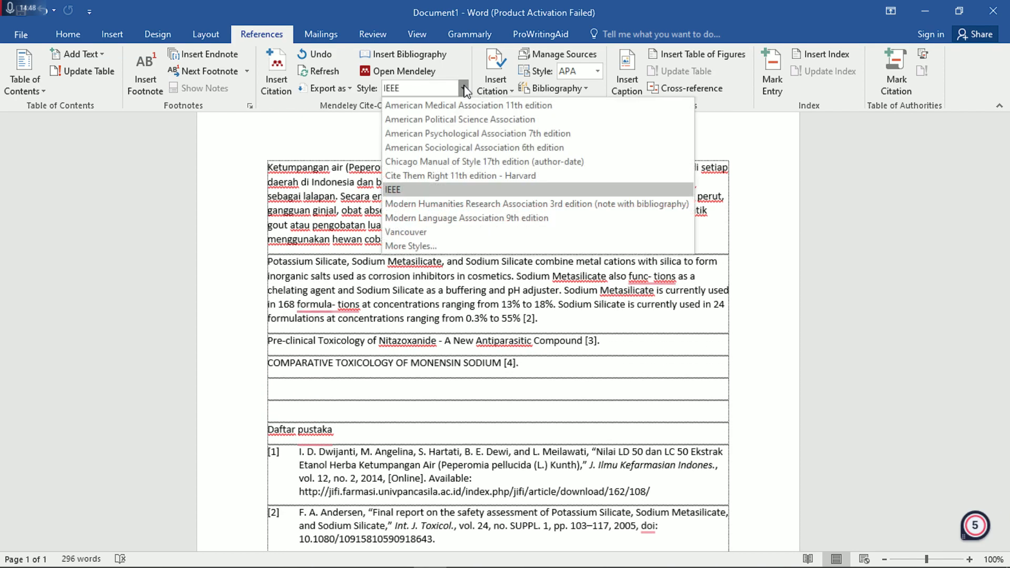
pyautogui.click(451, 207)
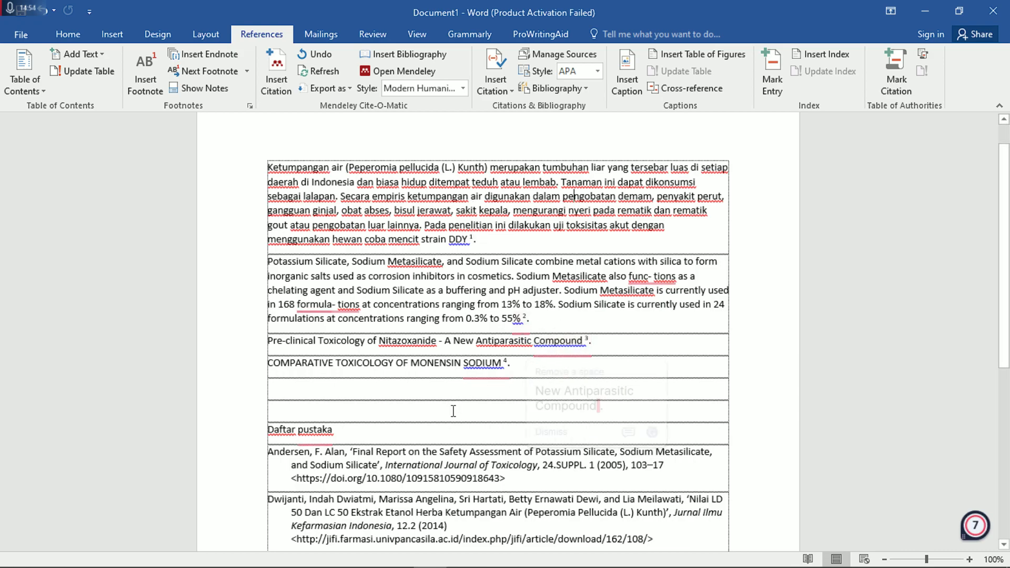
pyautogui.scroll(-2, 368, 413)
pyautogui.scroll(-2, 285, 416)
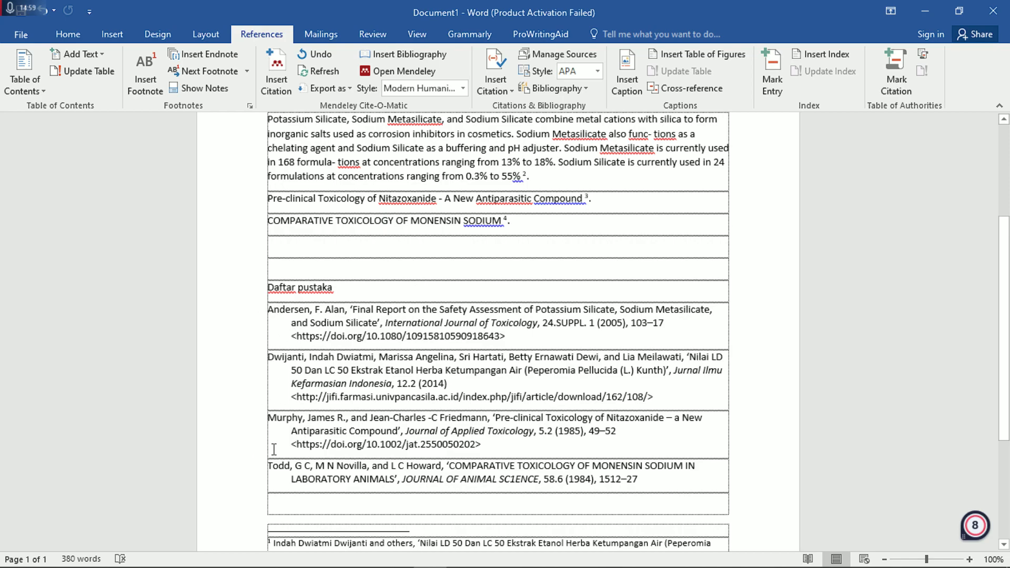
pyautogui.scroll(2, 273, 450)
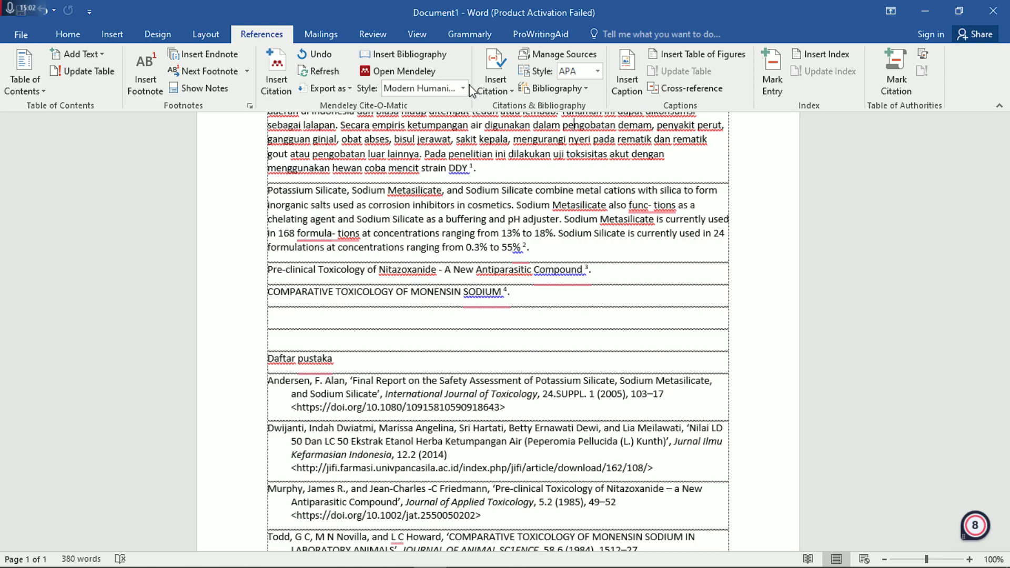
pyautogui.click(463, 89)
pyautogui.click(419, 213)
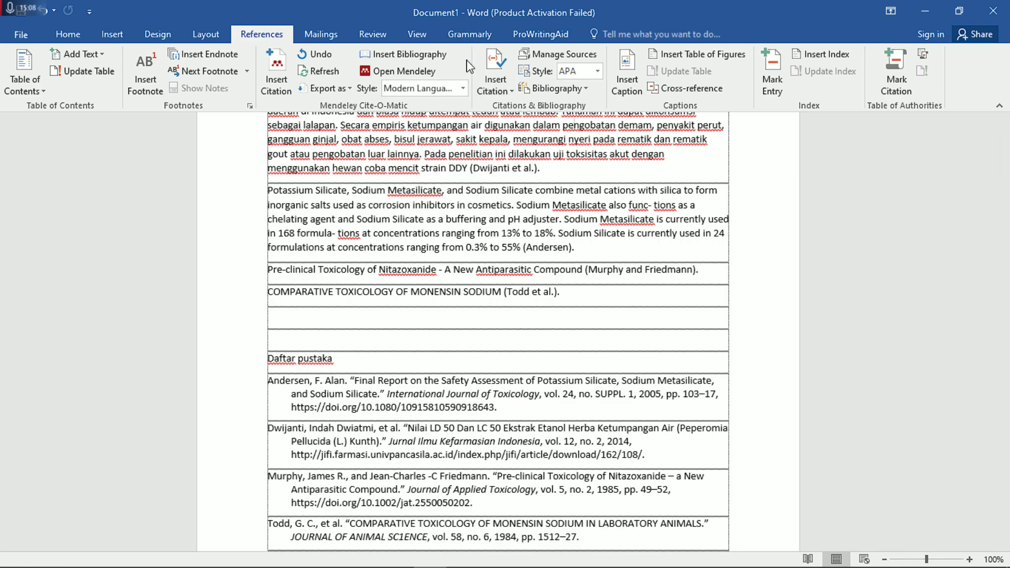
# Step: Set the document's Mendeley citation style to Cite Them Right 11th edition - Harvard and view the in-text citations
pyautogui.click(463, 88)
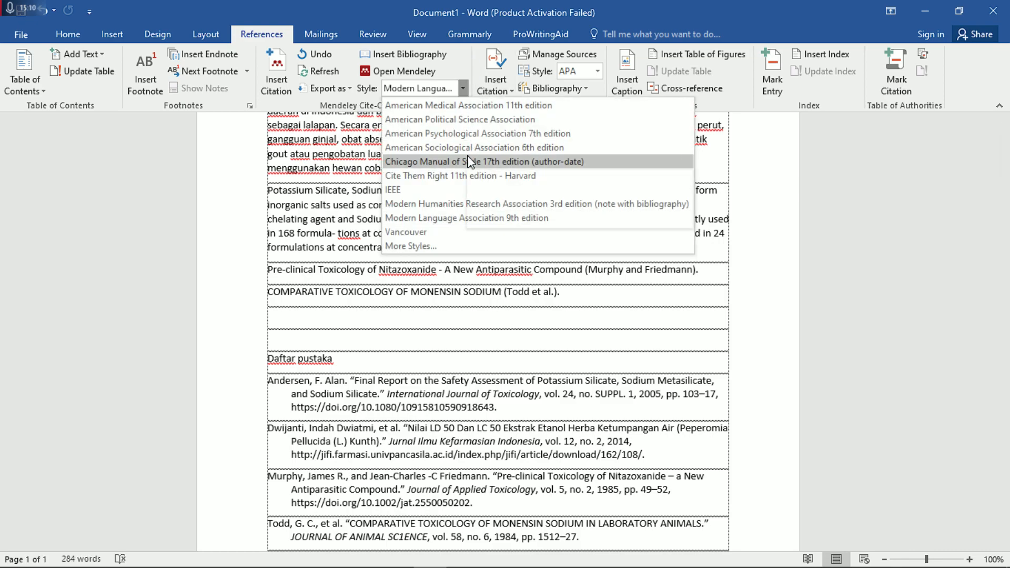
pyautogui.click(456, 176)
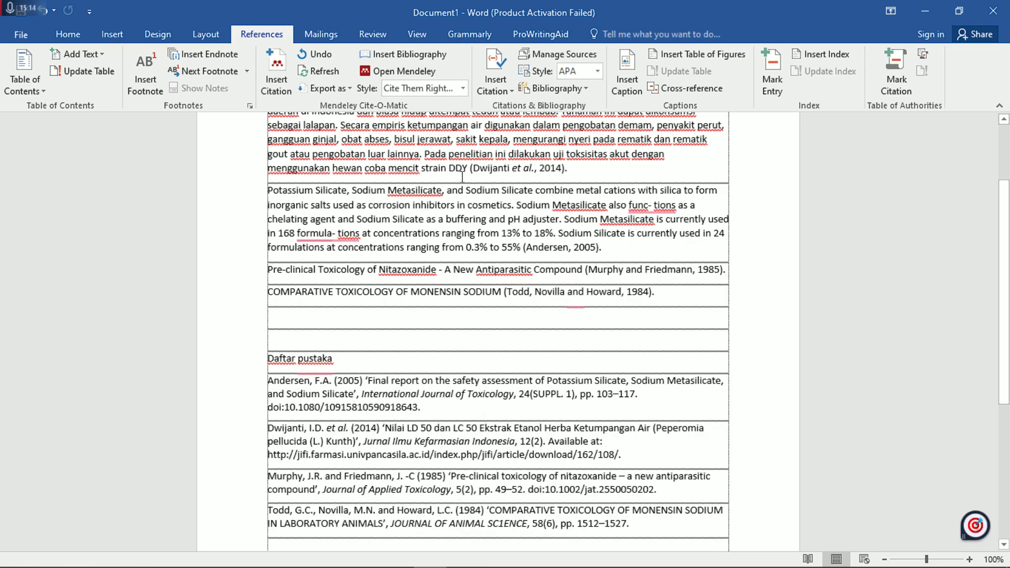
pyautogui.scroll(2, 479, 332)
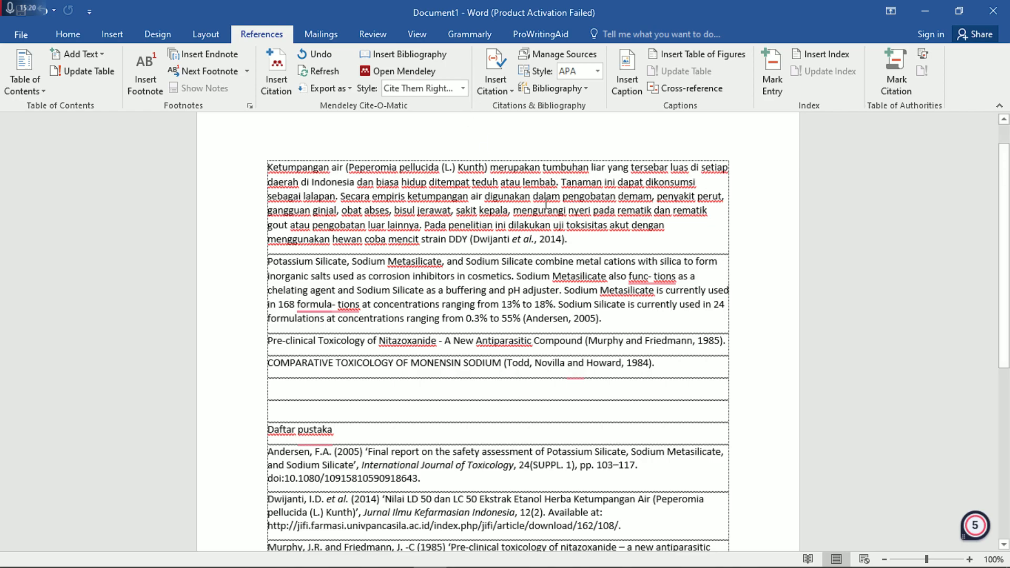
# Step: Switch the Mendeley citation style to American Psychological Association 7th edition and back to Cite Them Right 11th edition - Harvard
pyautogui.click(463, 88)
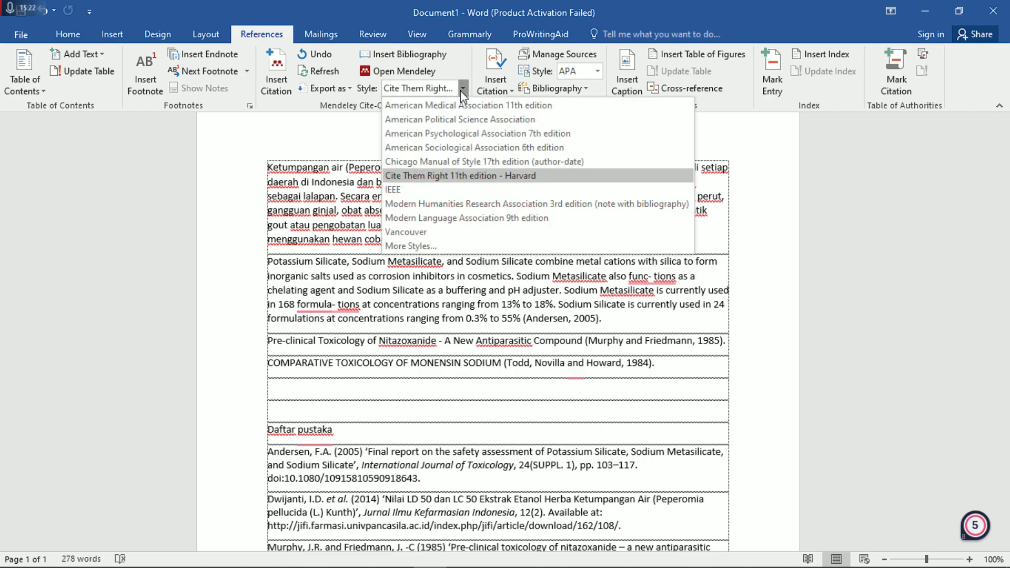
pyautogui.click(451, 140)
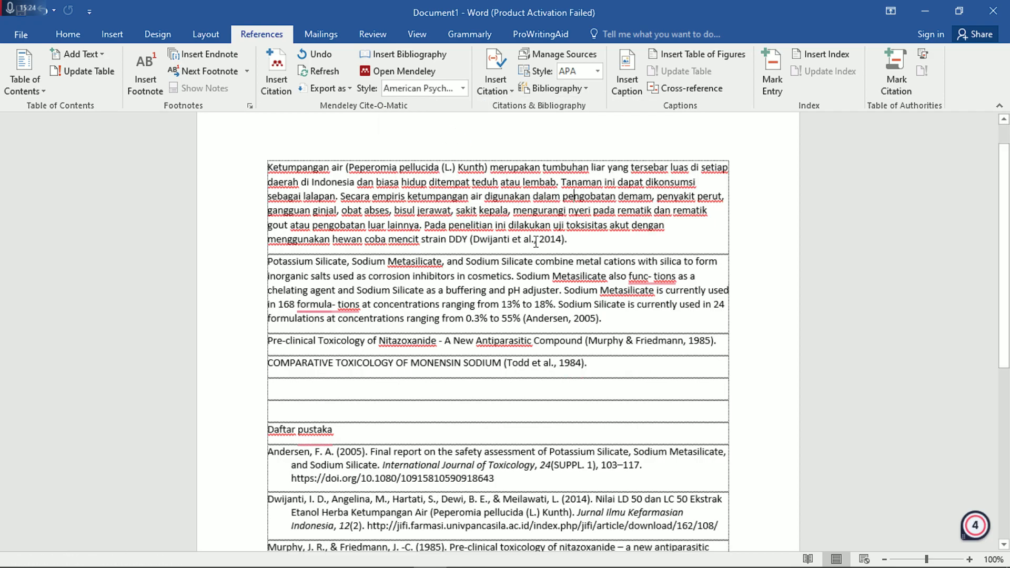
pyautogui.click(463, 89)
pyautogui.click(463, 88)
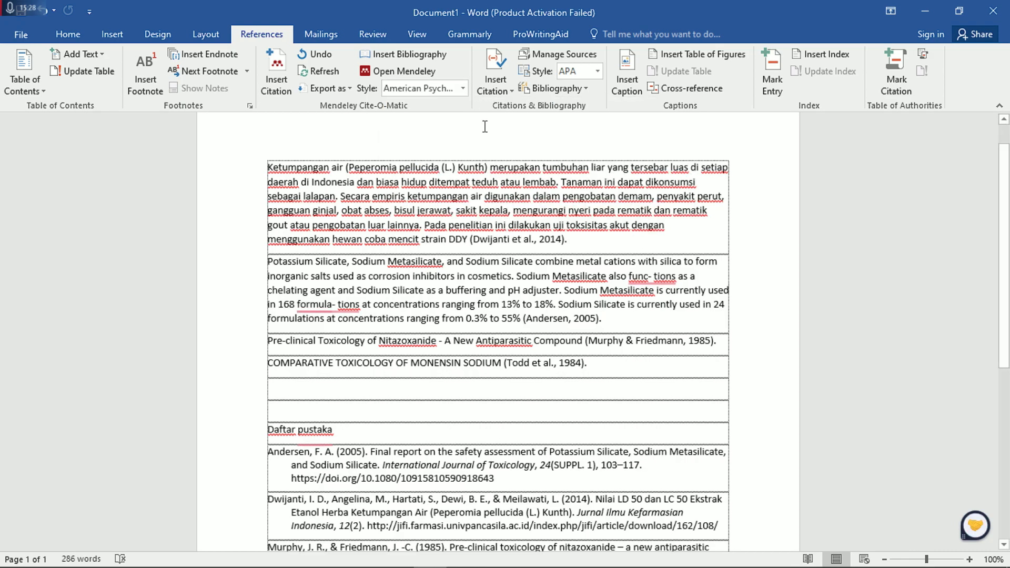
pyautogui.click(463, 88)
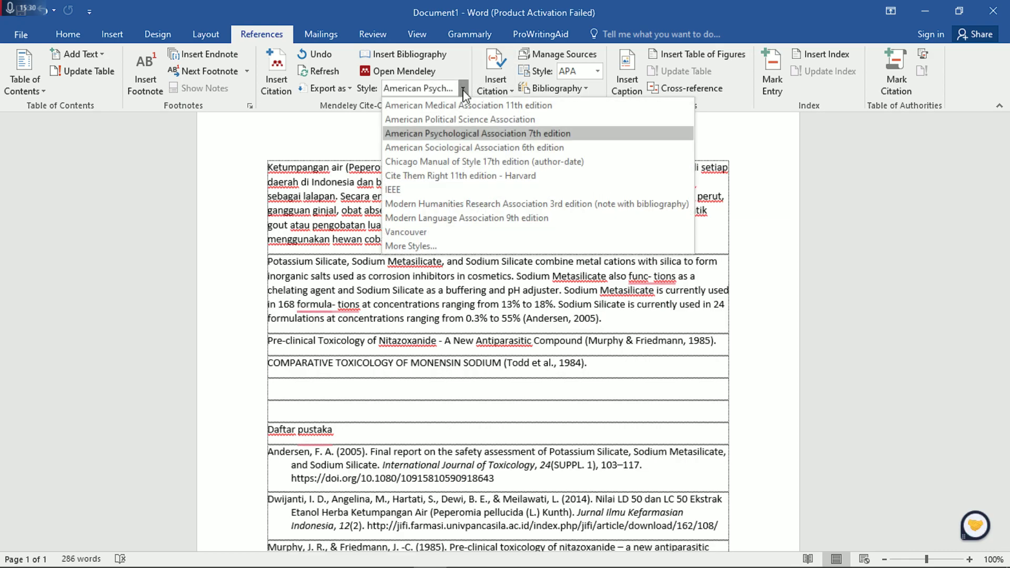
pyautogui.click(456, 178)
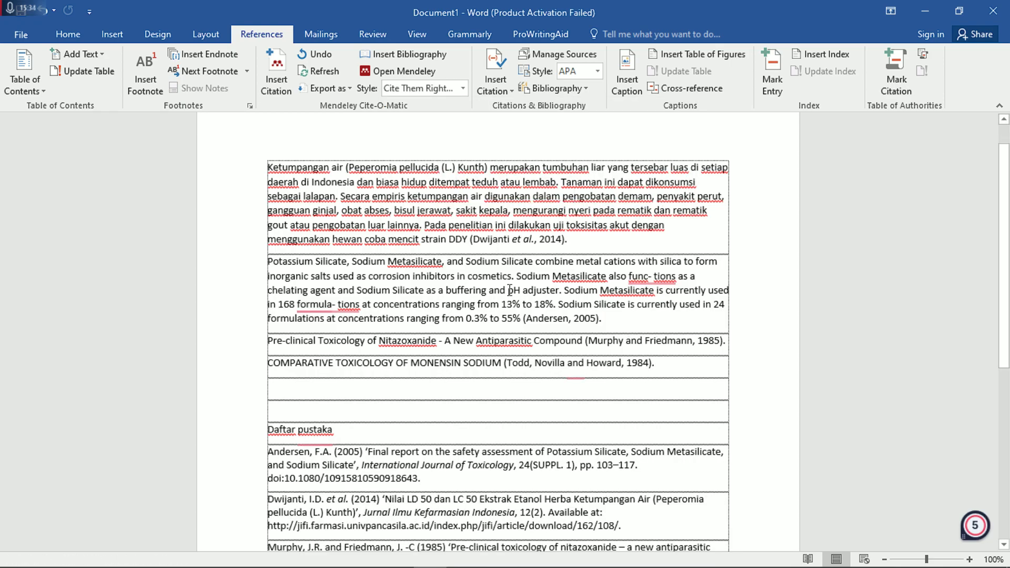
# Step: Examine the author, year, journal, volume and page parts of the first entry in the Daftar pustaka bibliography
pyautogui.scroll(-2, 401, 329)
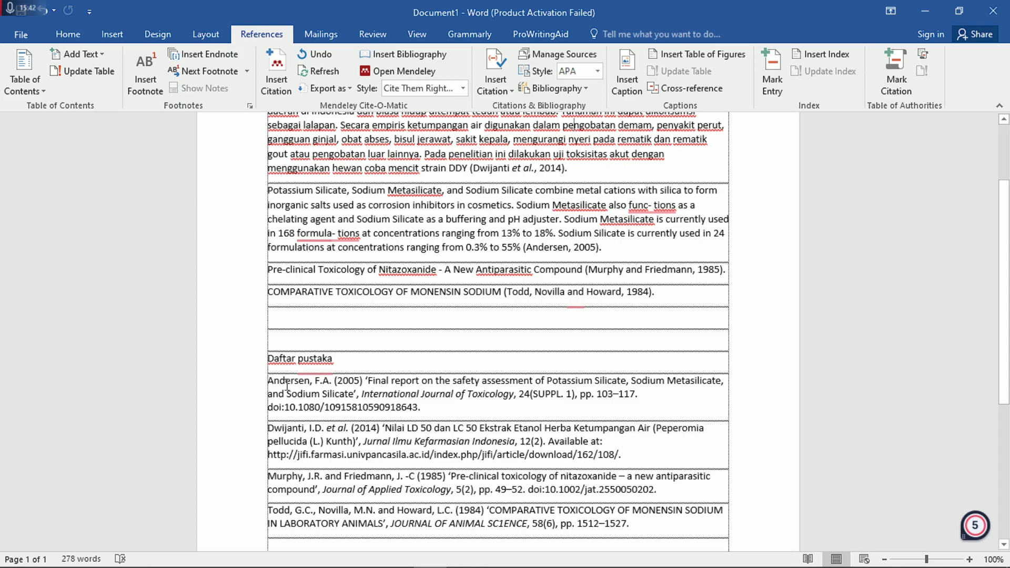
pyautogui.moveTo(238, 388); pyautogui.dragTo(238, 524)
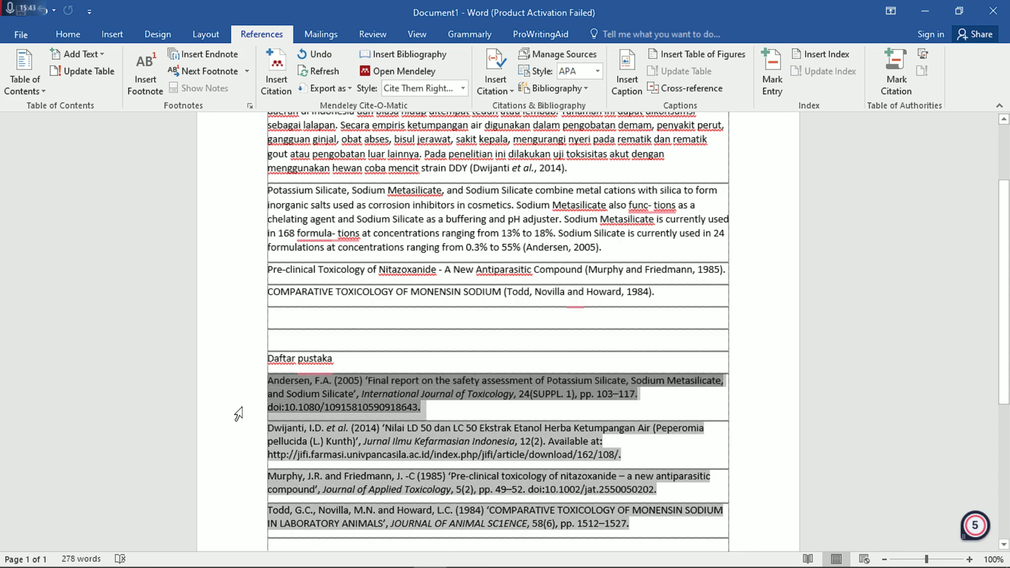
pyautogui.click(560, 422)
pyautogui.doubleClick(272, 379)
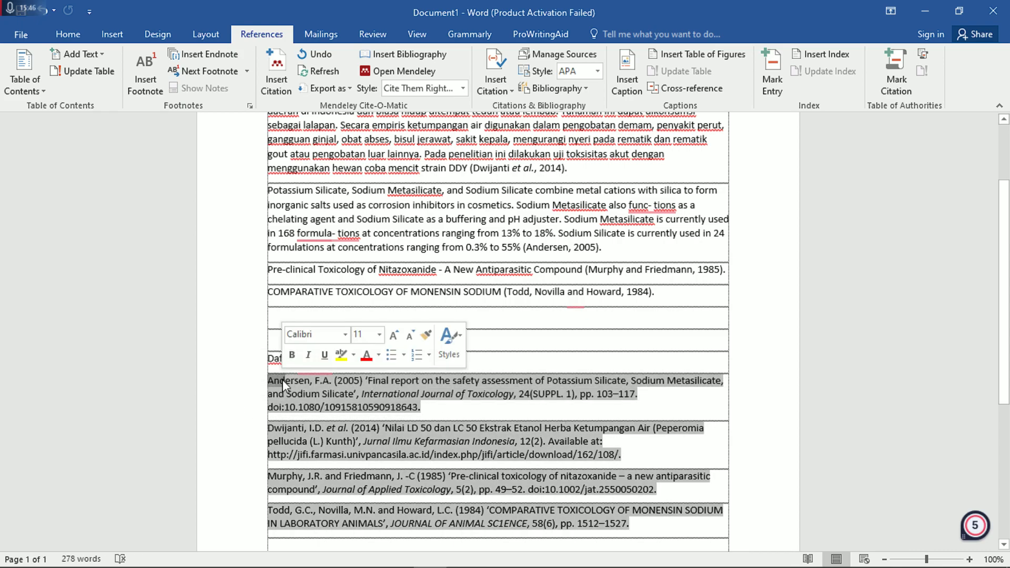
pyautogui.click(348, 380)
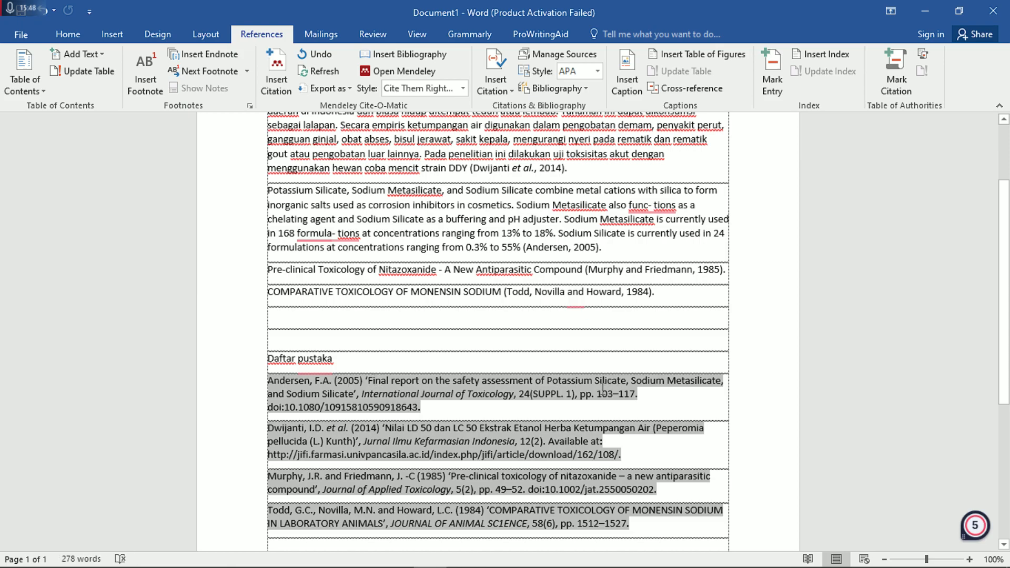
pyautogui.moveTo(370, 394); pyautogui.dragTo(566, 394)
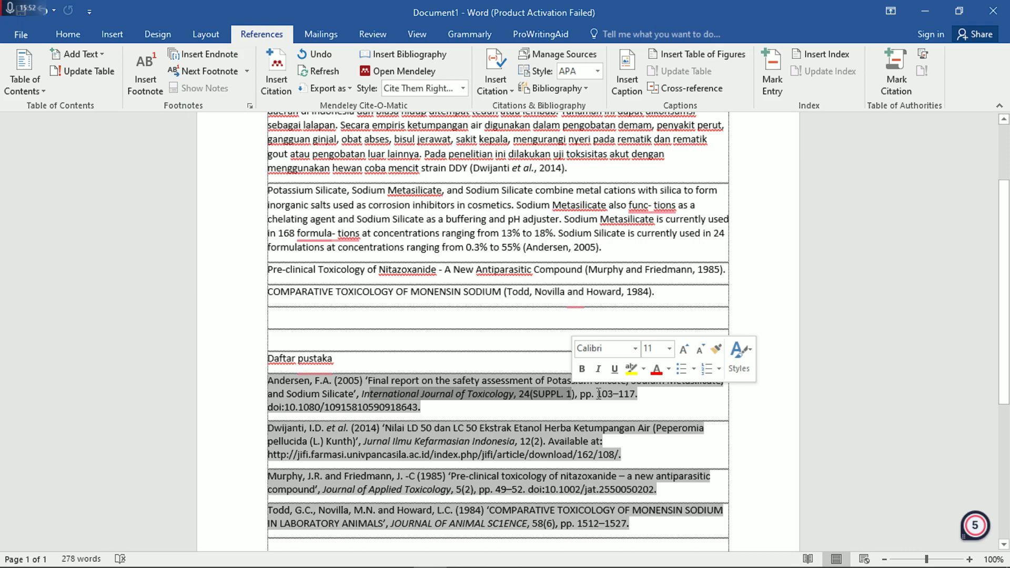
pyautogui.click(597, 394)
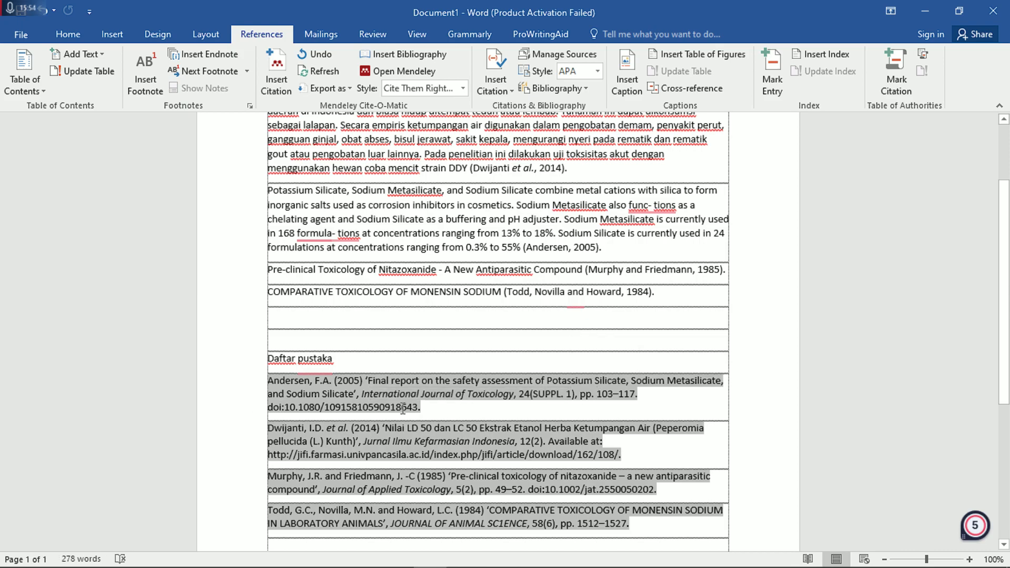
# Step: Apply the American Psychological Association 7th edition style to the document's Mendeley citations and bibliography
pyautogui.click(462, 89)
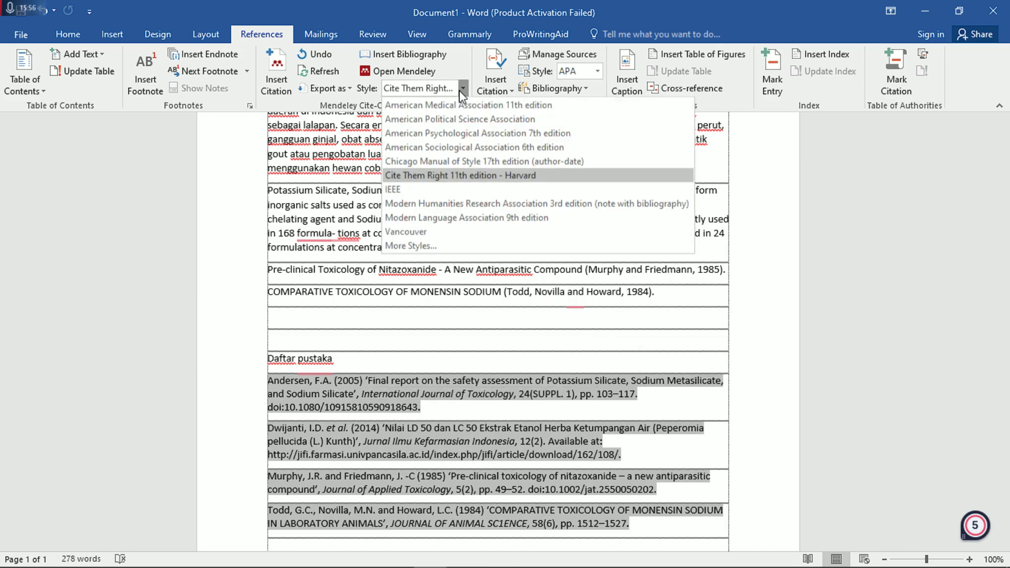
pyautogui.click(450, 135)
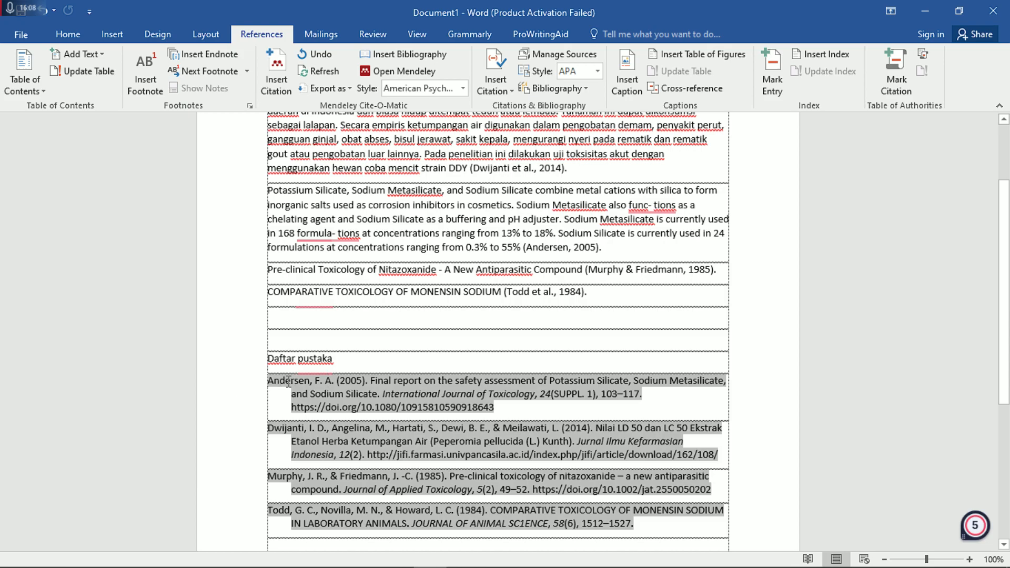
pyautogui.moveTo(322, 373)
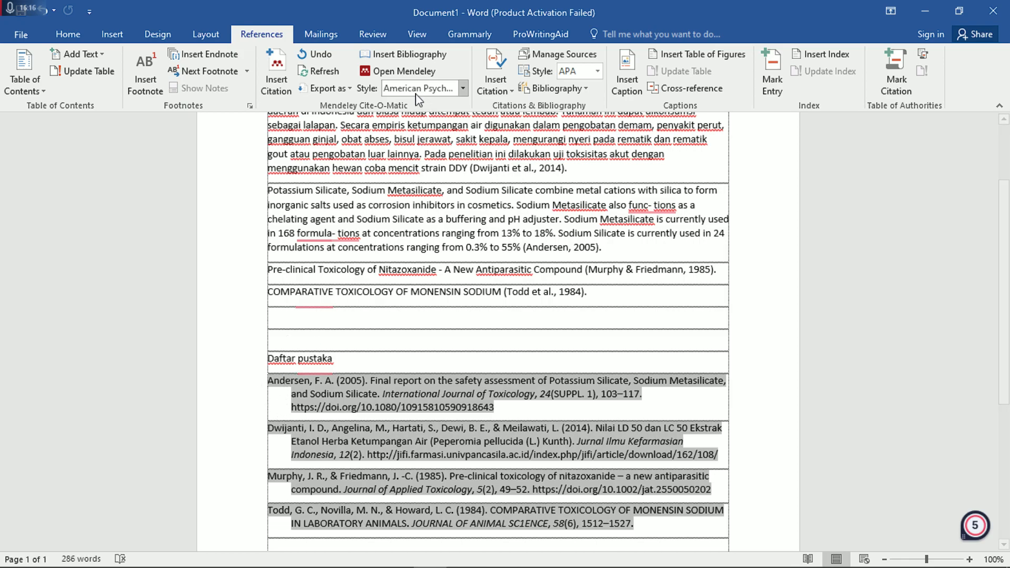
# Step: Set the line spacing of all bibliography entries under Daftar pustaka to 1.5
pyautogui.scroll(-2, 442, 468)
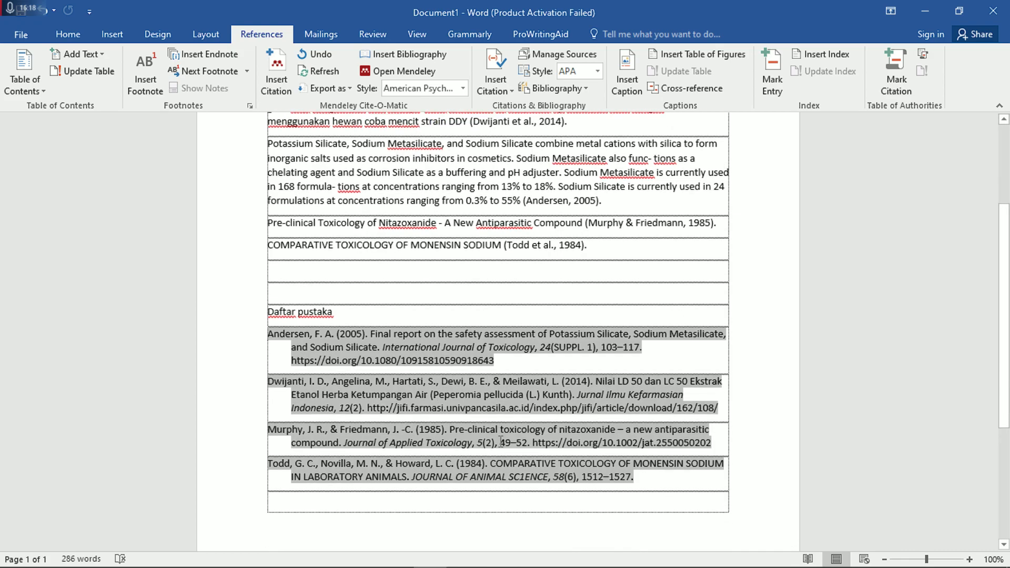
pyautogui.moveTo(215, 319); pyautogui.dragTo(205, 468)
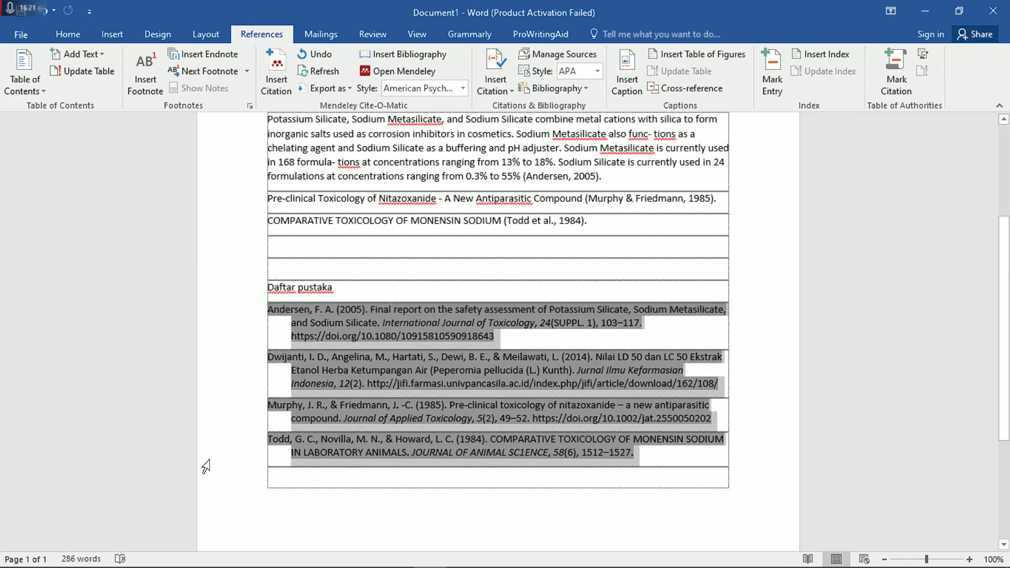
pyautogui.click(68, 34)
pyautogui.click(401, 85)
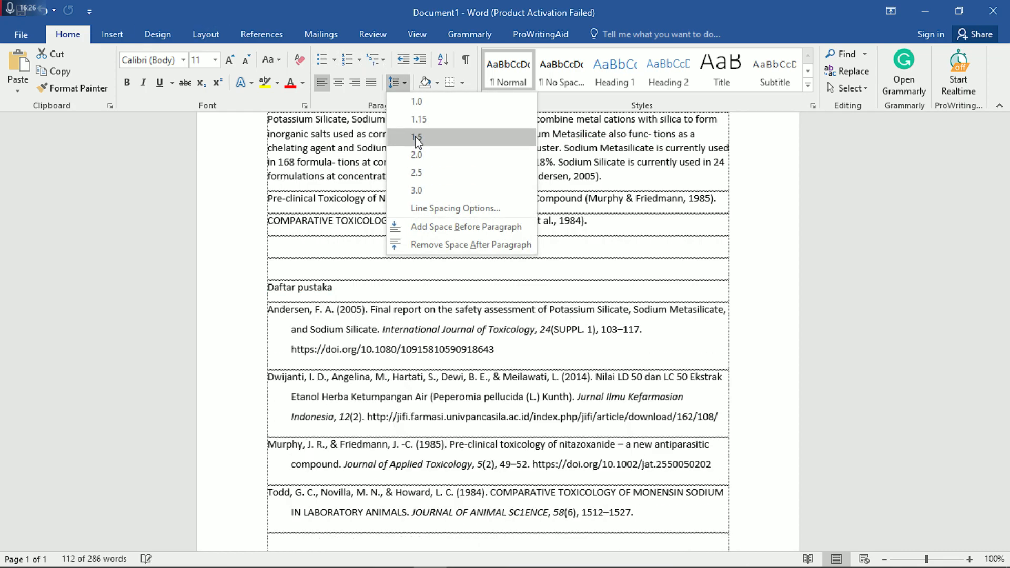
pyautogui.click(416, 138)
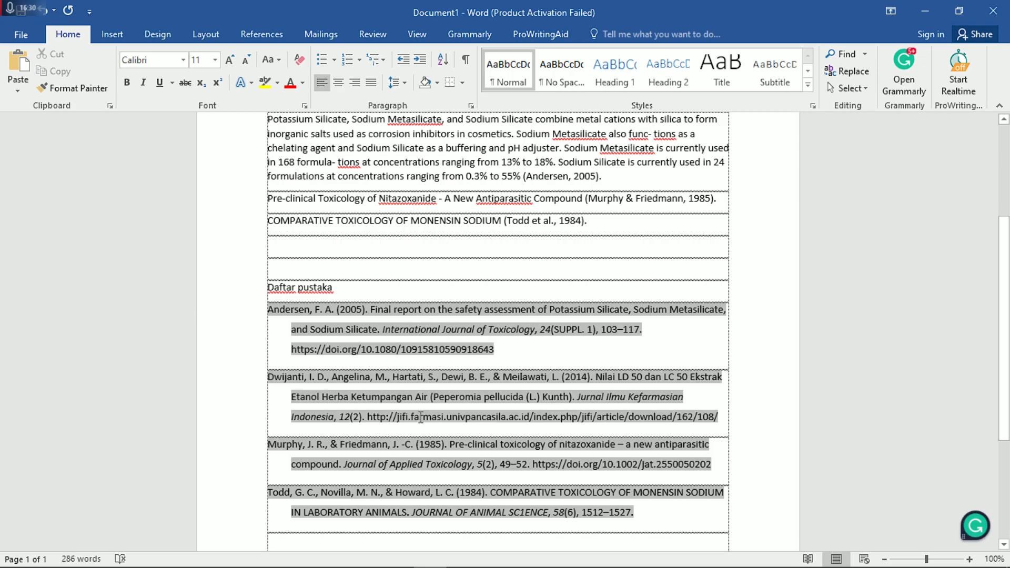
# Step: Review the cited paragraphs and the bibliography below them, and switch to Mendeley Desktop
pyautogui.scroll(2, 474, 316)
pyautogui.moveTo(618, 306); pyautogui.dragTo(267, 168)
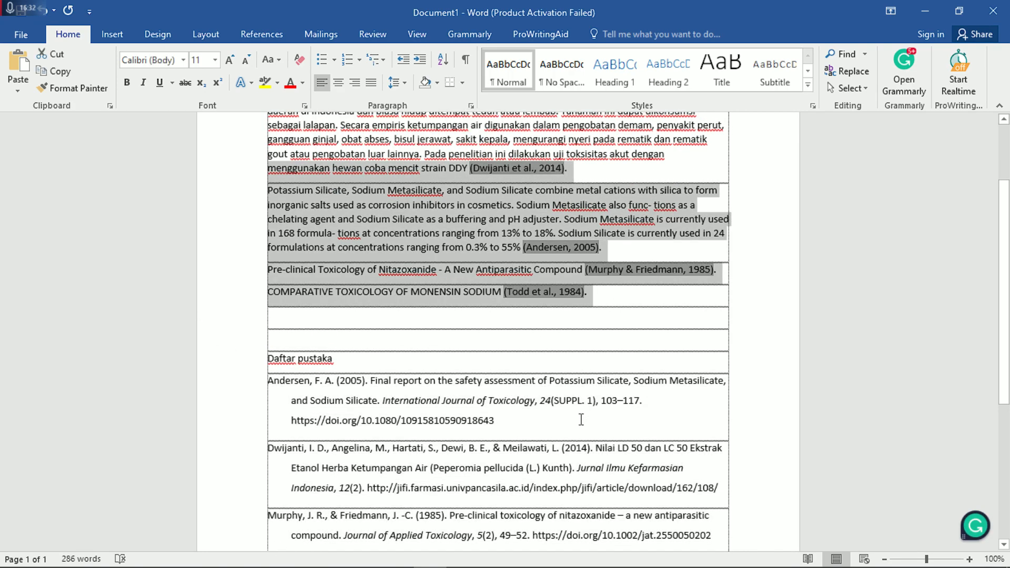
pyautogui.scroll(-3, 462, 321)
pyautogui.scroll(3, 462, 321)
pyautogui.click(566, 327)
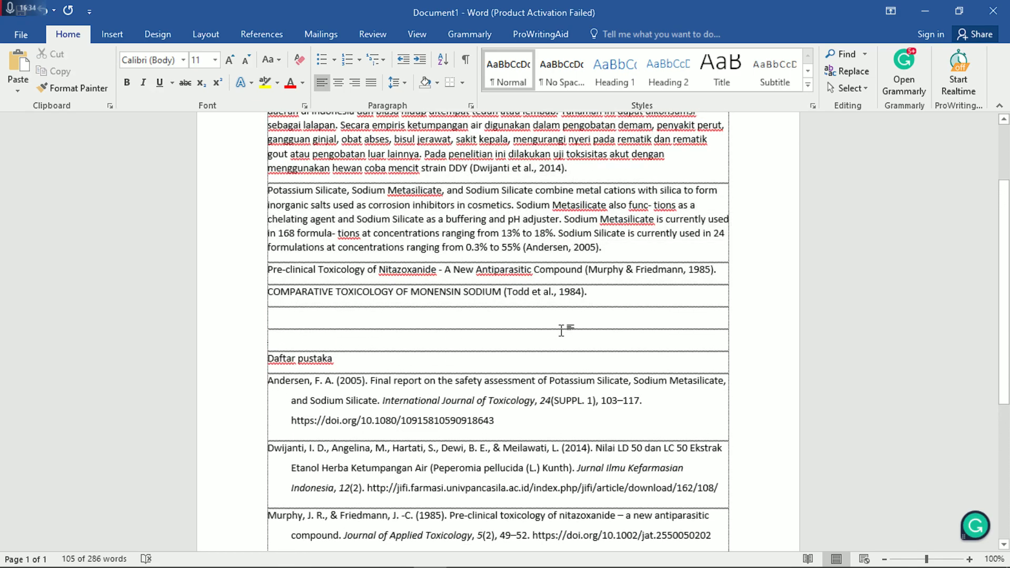
pyautogui.click(763, 553)
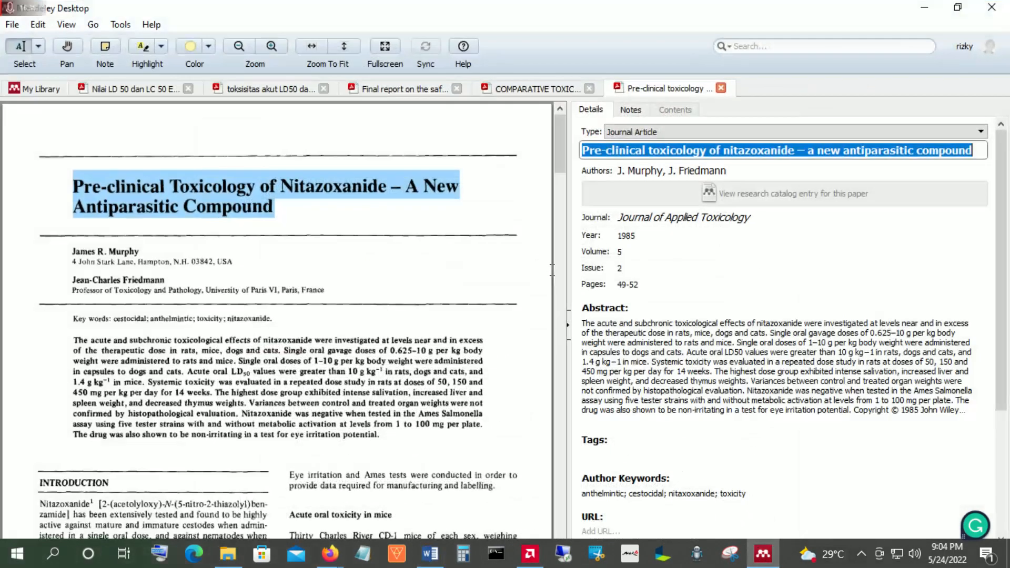